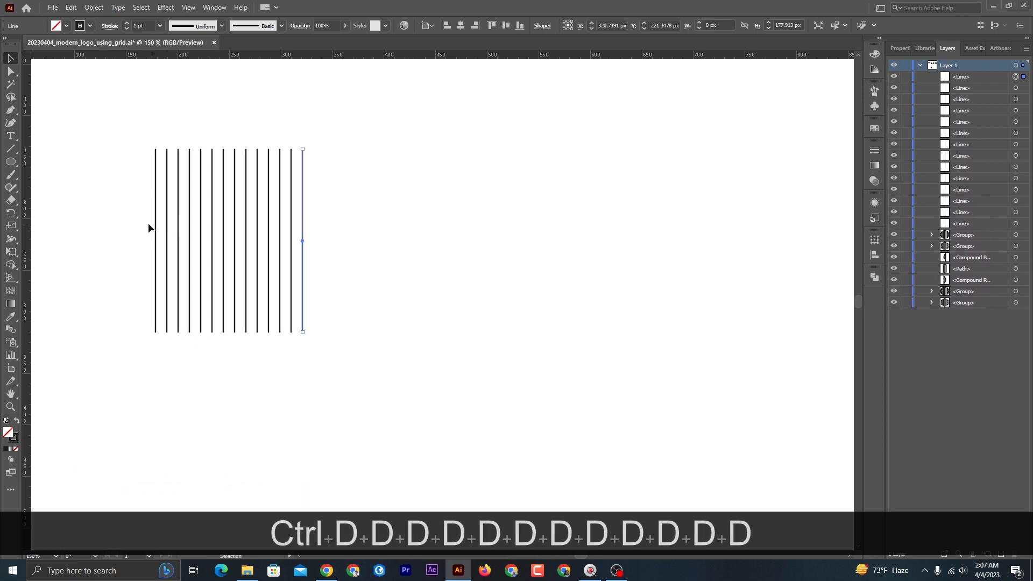
Group all the vertical lines and place two horizontally aligned copies of the group beside the original.
drag(81, 119, 392, 263)
right_click(276, 231)
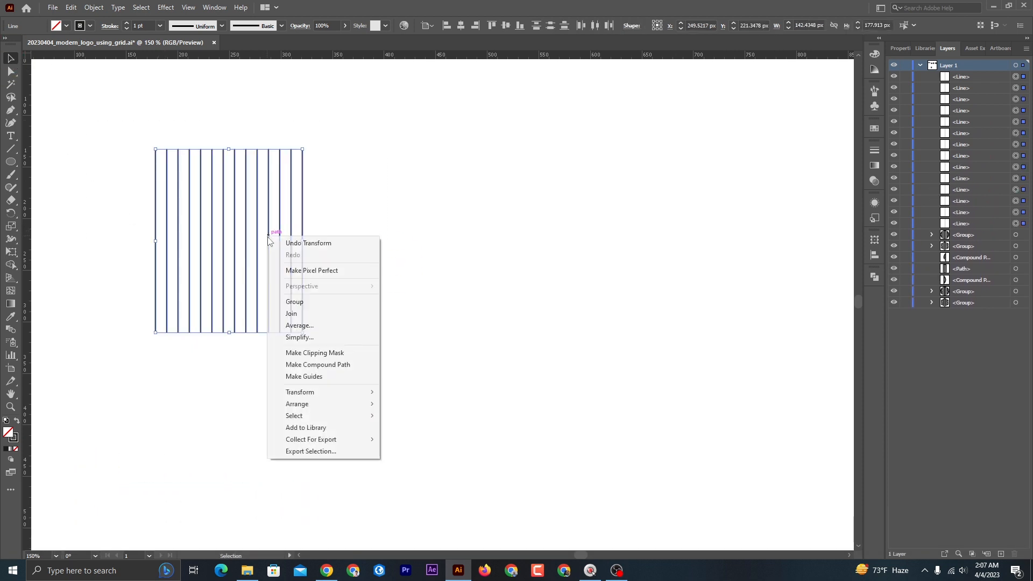
click(304, 299)
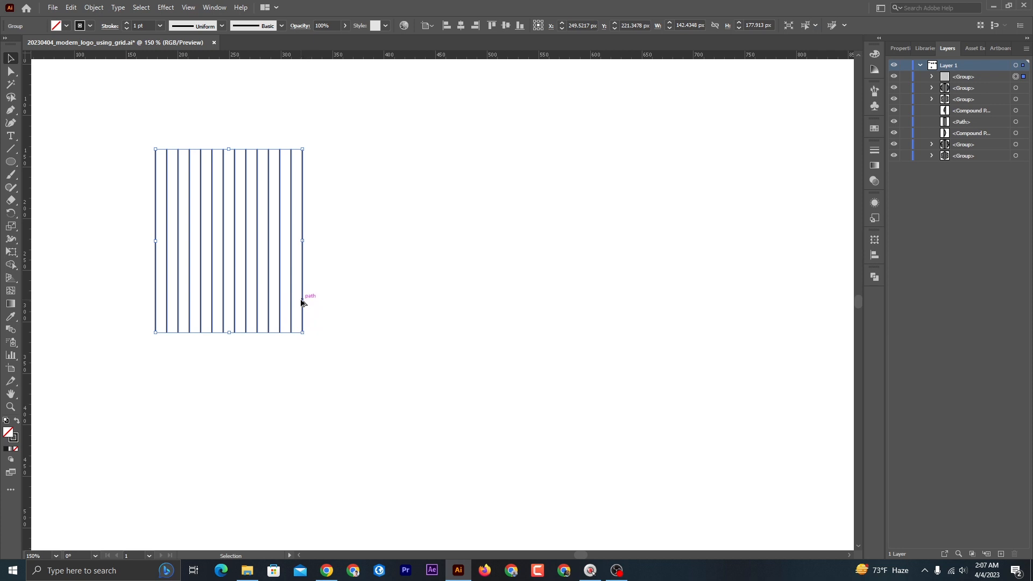
drag(305, 296, 826, 295)
drag(303, 272, 575, 273)
click(334, 308)
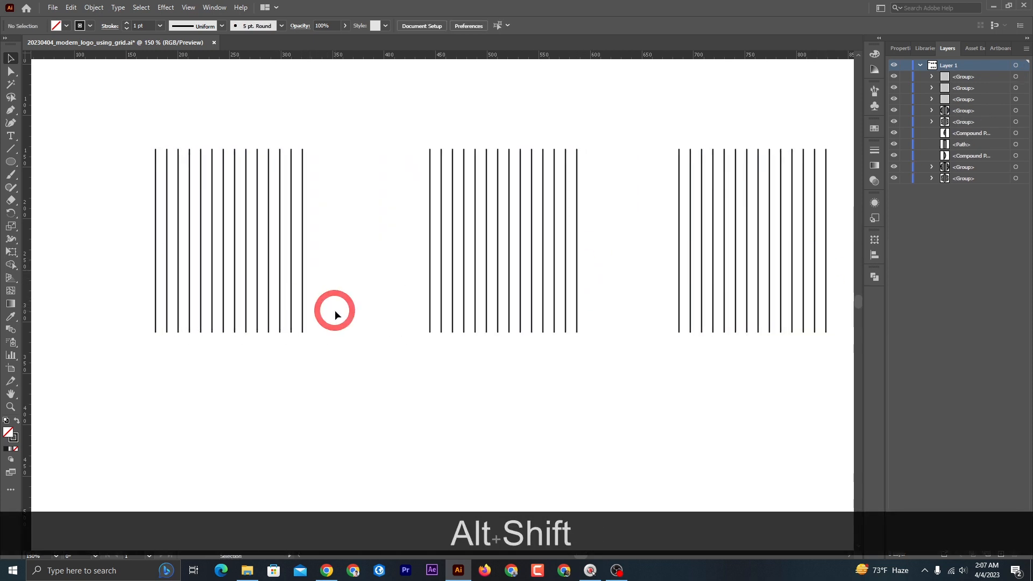
Move two of the line groups aside to the upper-left and lower-left areas of the artboard, leaving the third near the middle.
alt+scroll(276, 315, down, 3)
scroll(325, 253, down, 1)
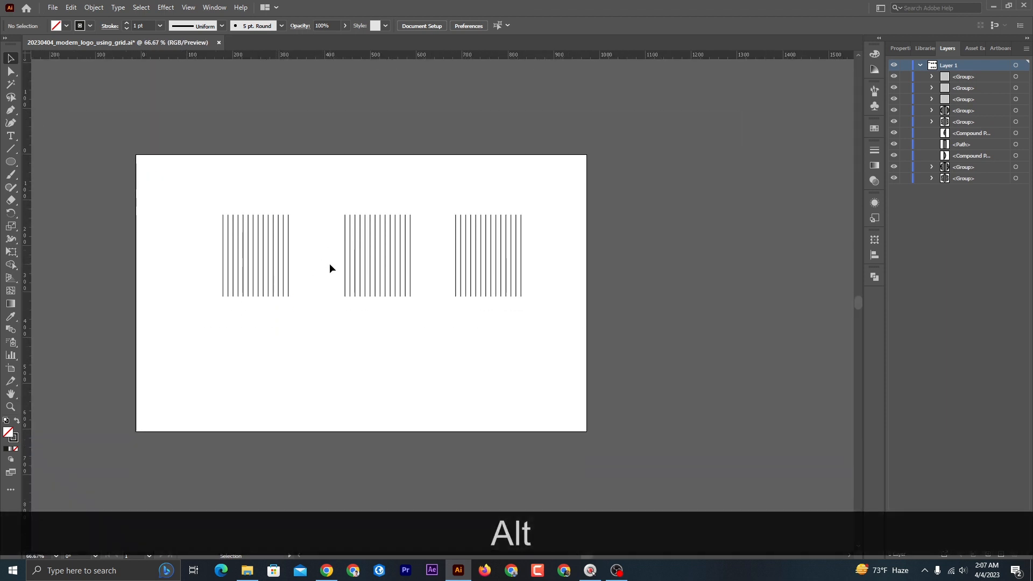
alt+scroll(312, 235, up, 1)
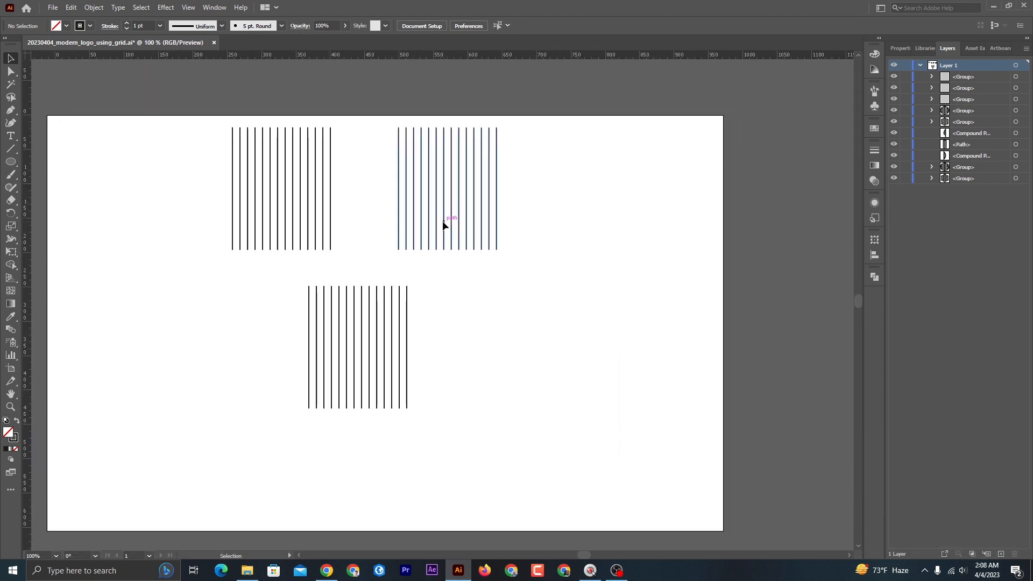
drag(443, 221, 126, 455)
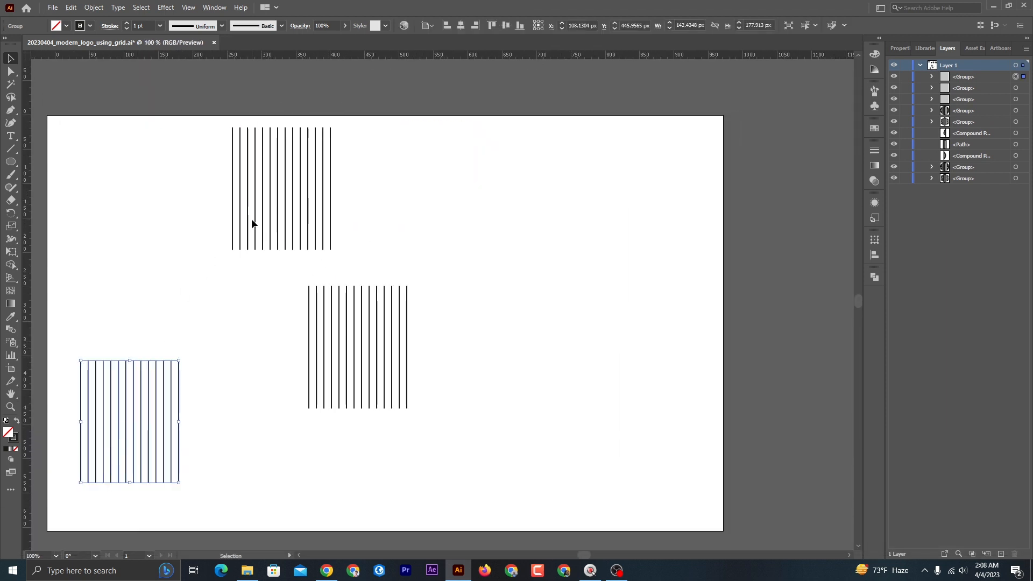
drag(249, 215, 114, 249)
Set the middle line group's stroke to 0.5 pt and center the group horizontally and vertically on the artboard.
drag(357, 338, 441, 350)
ctrl+scroll(429, 362, left, 1)
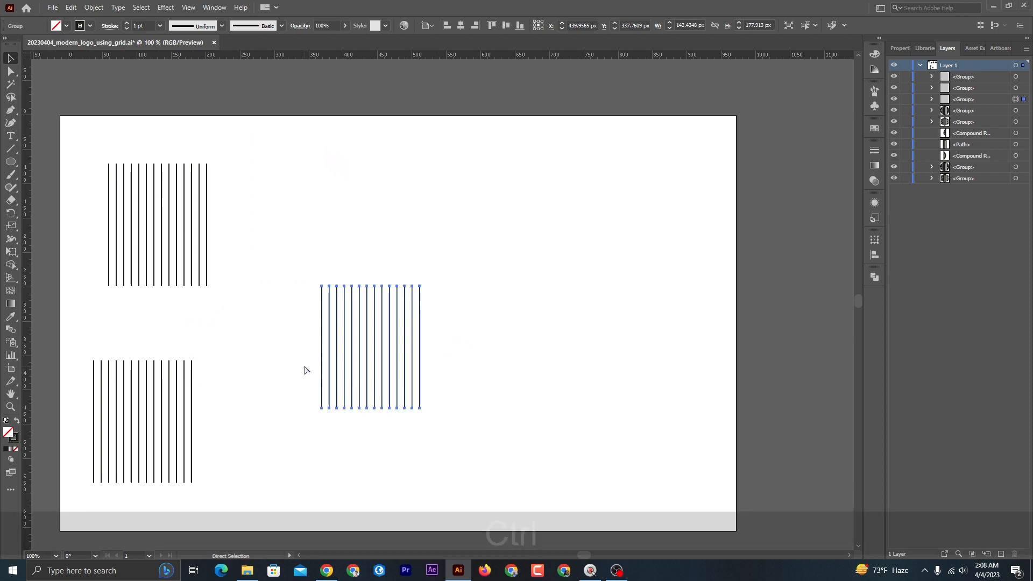
alt+scroll(398, 366, up, 3)
scroll(589, 238, down, 1)
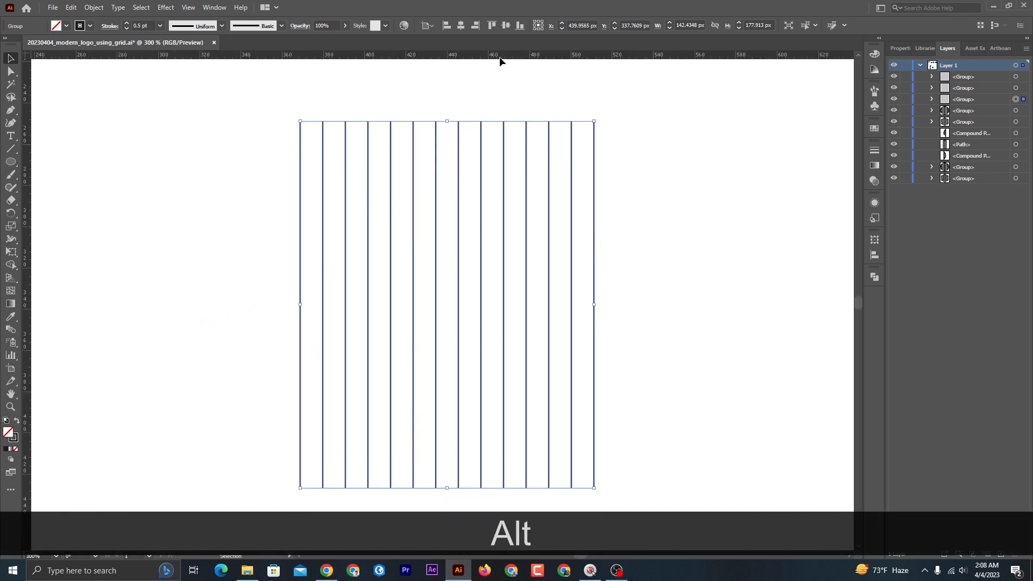
click(461, 25)
click(506, 25)
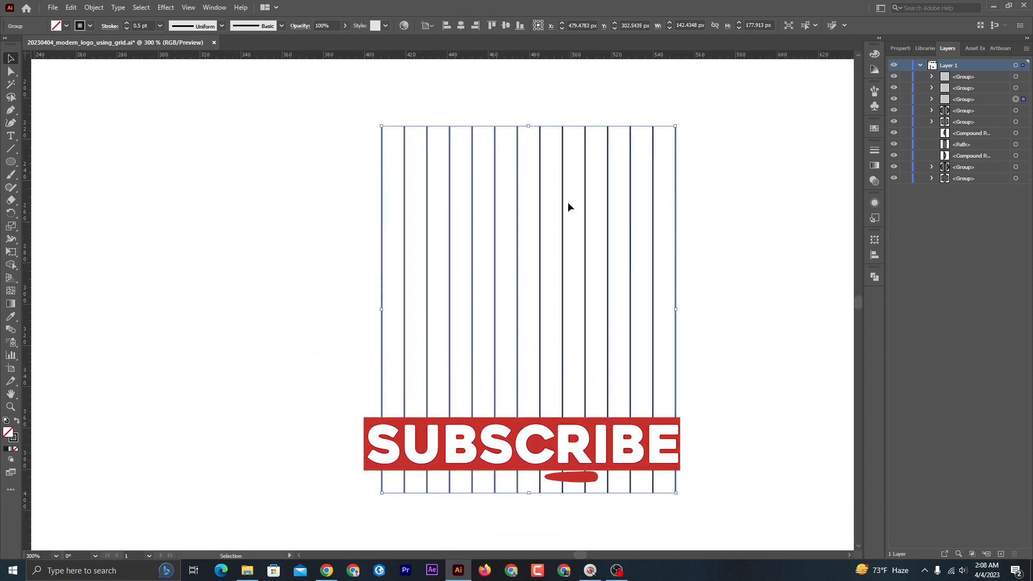
ctrl+scroll(767, 256, right, 2)
click(648, 211)
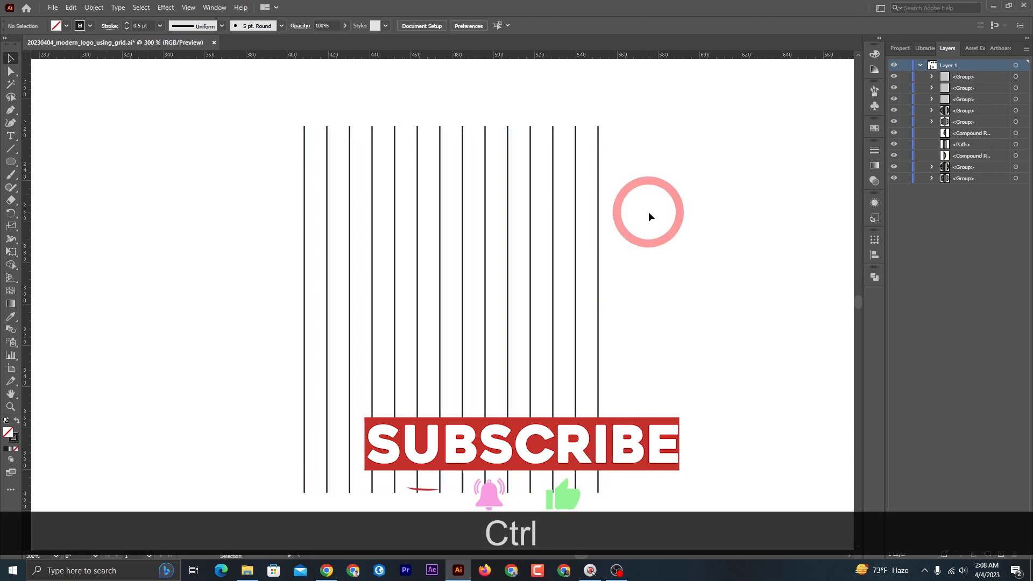
Reflect a copy of the centered line group about a 45° axis to form a square grid.
alt+scroll(648, 214, down, 1)
alt+scroll(643, 221, up, 1)
scroll(642, 219, down, 1)
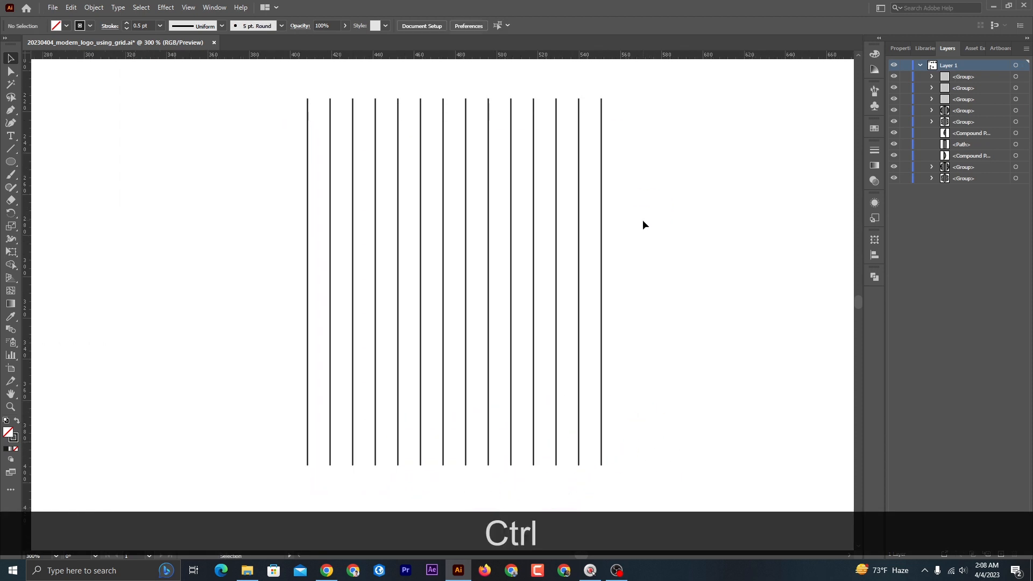
scroll(643, 221, up, 1)
click(601, 472)
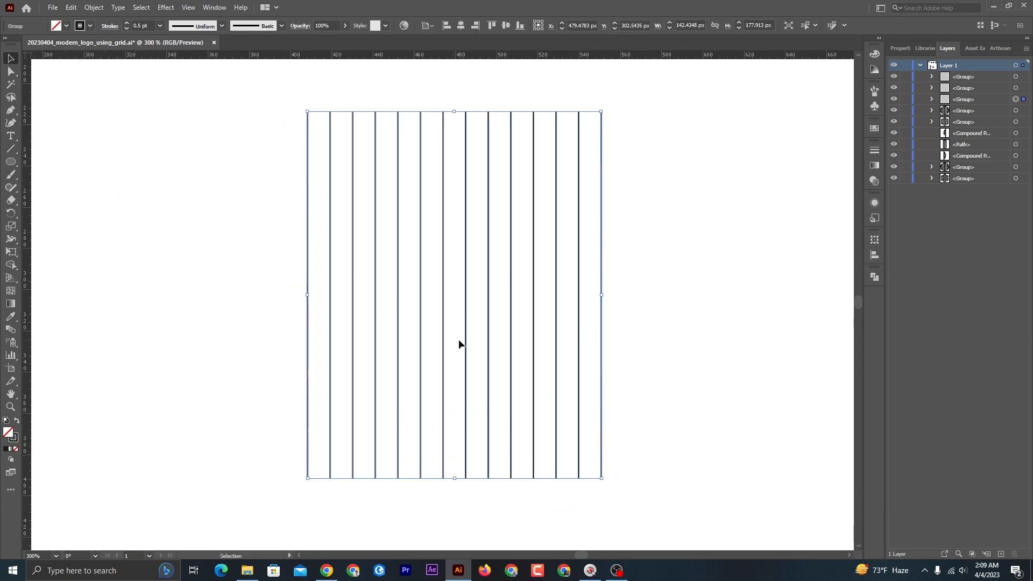
right_click(464, 350)
mouse_move(521, 476)
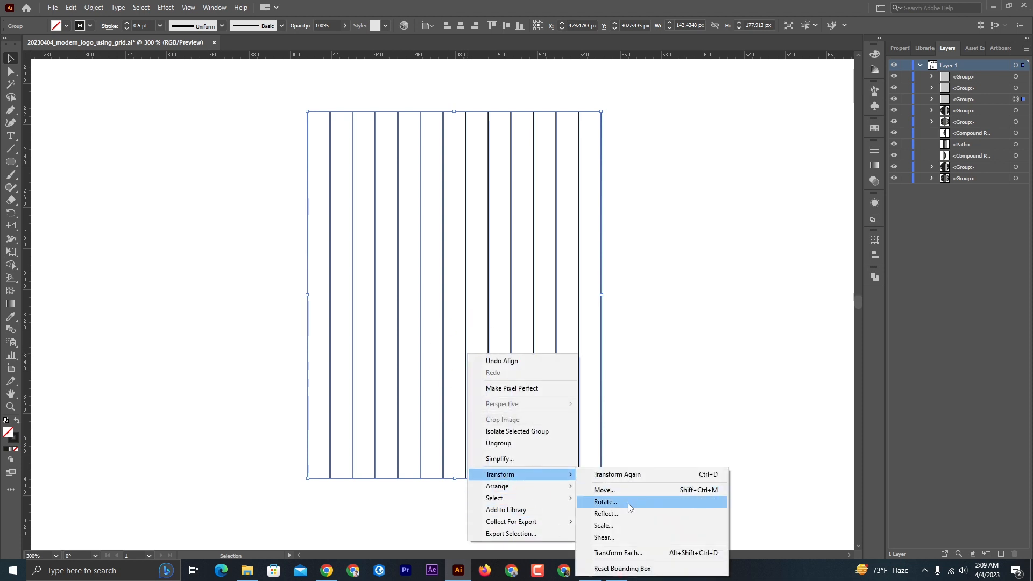
click(630, 513)
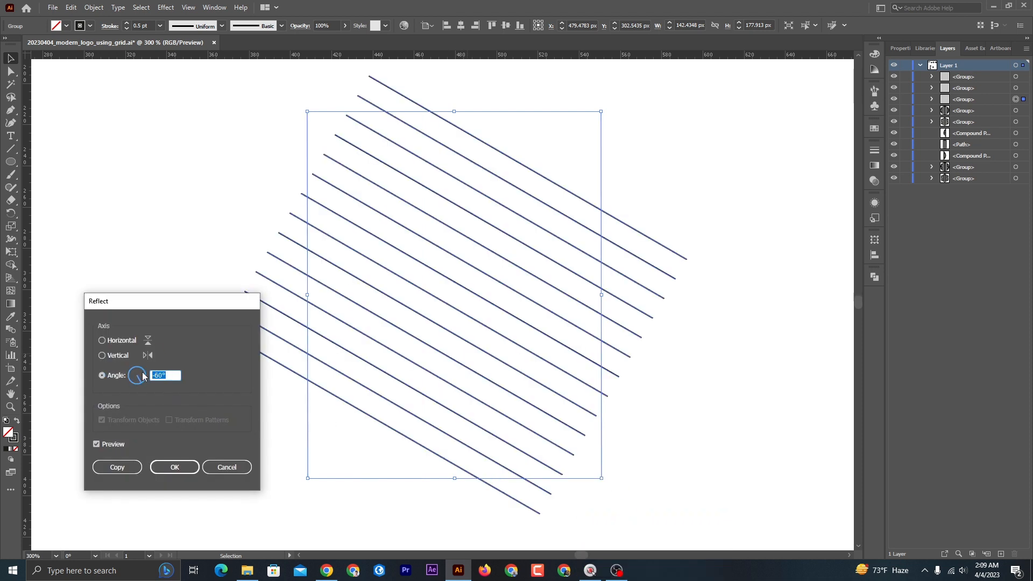
text(45)
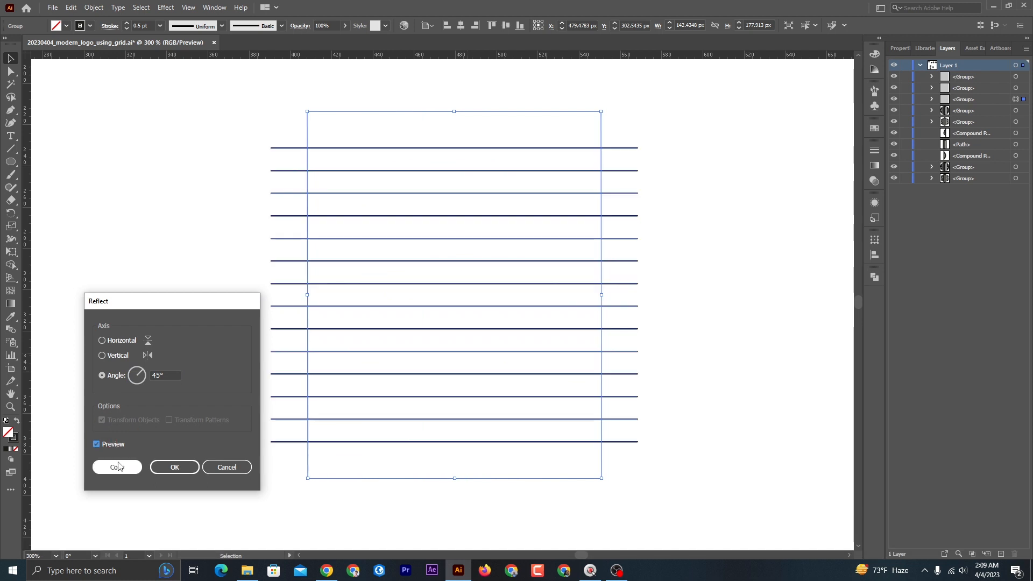
click(119, 466)
click(402, 440)
Draw a circle about 142 px in diameter, centered on the artboard and fitted to the grid's outermost lines.
click(11, 163)
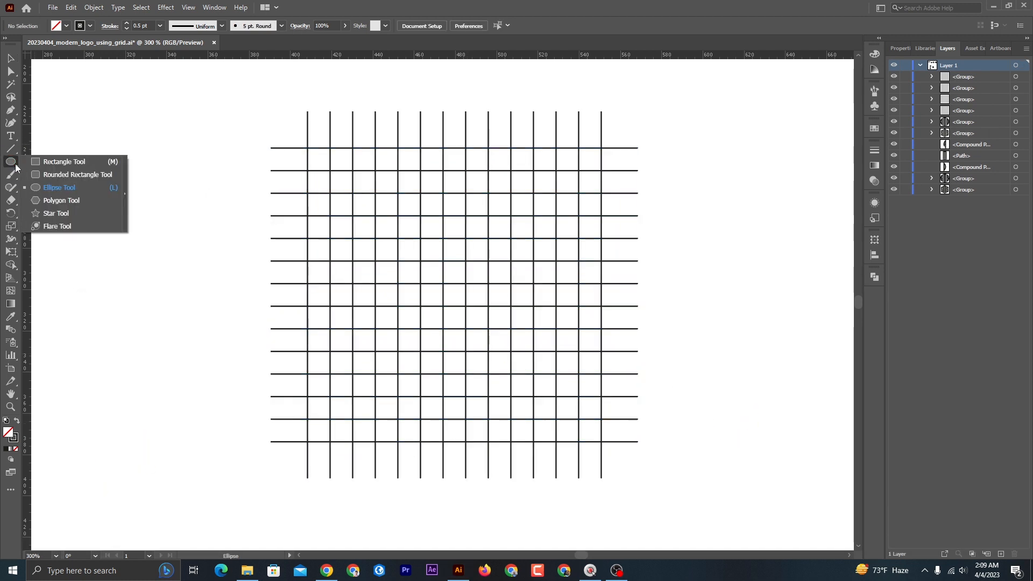
drag(32, 179, 34, 184)
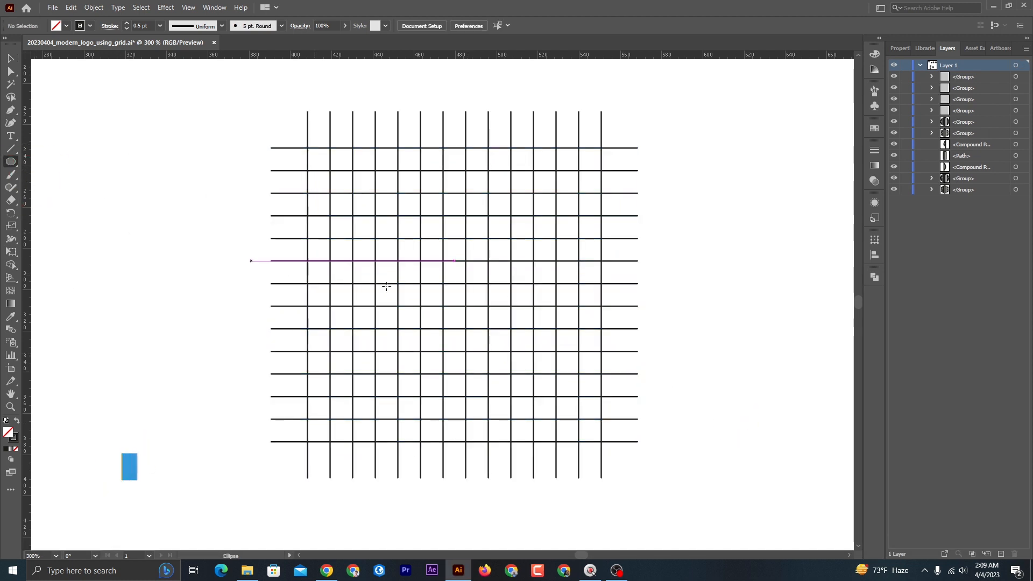
drag(465, 283, 581, 417)
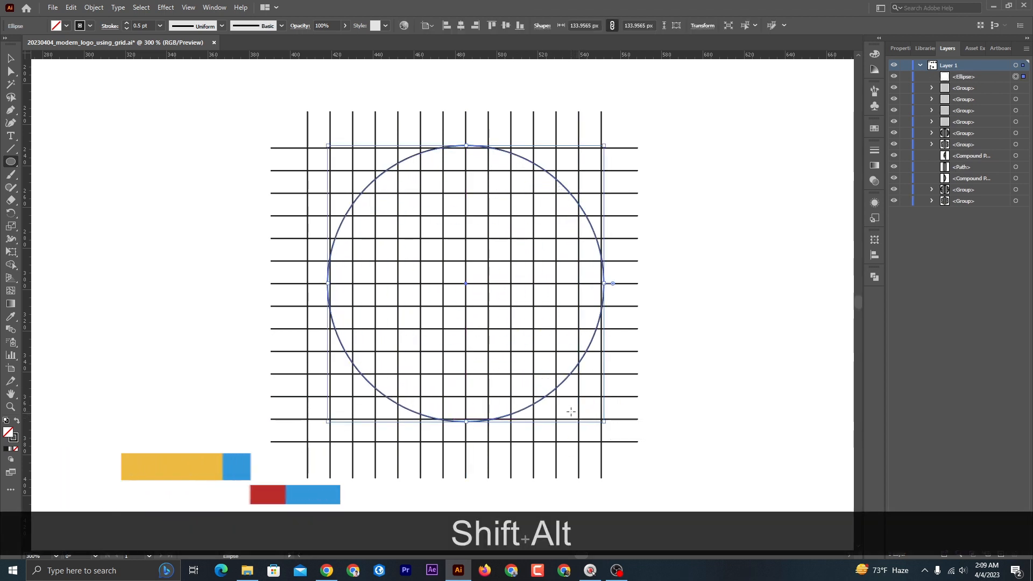
click(461, 25)
click(505, 26)
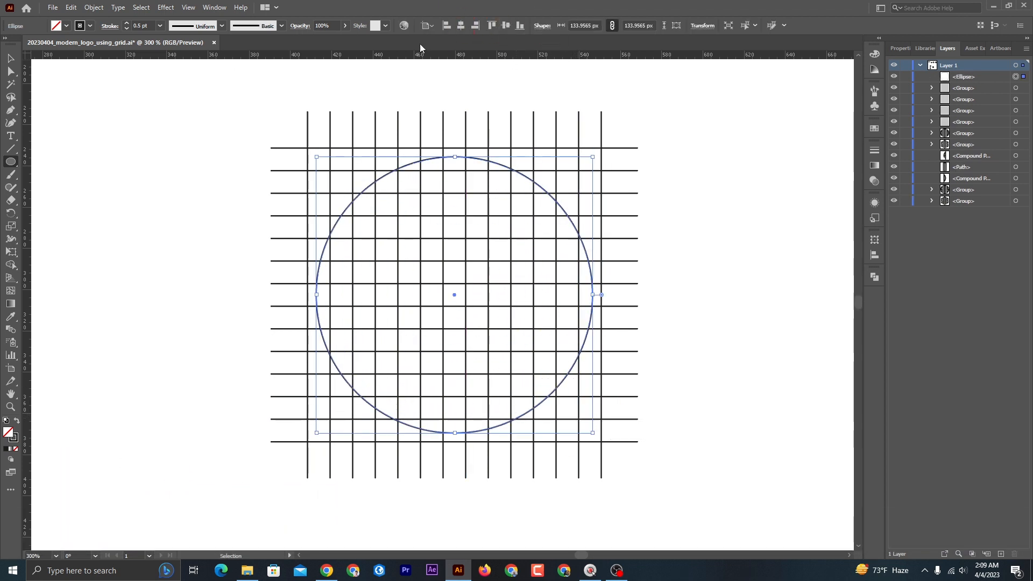
drag(594, 433, 603, 443)
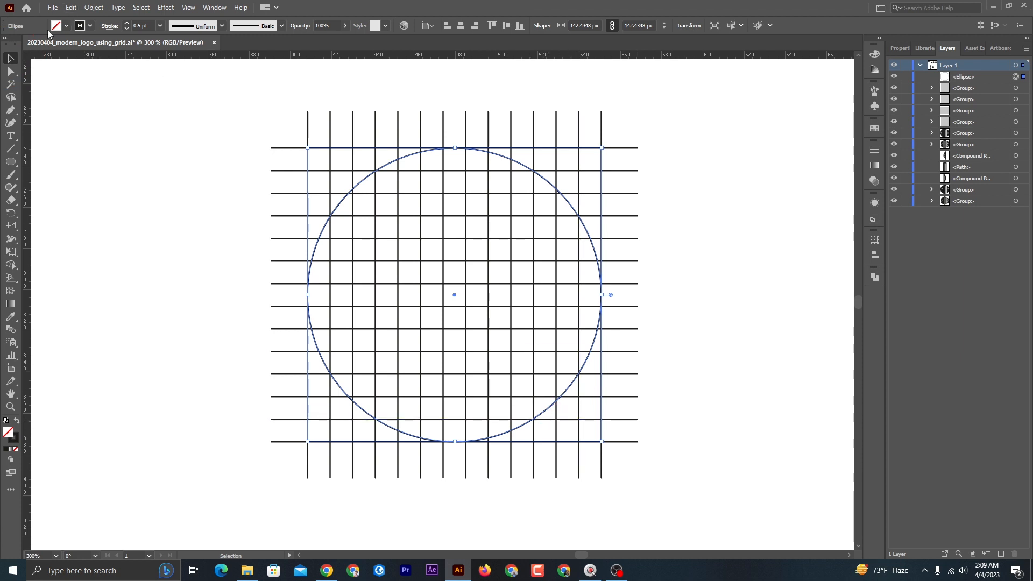
Duplicate the circle in place and shrink the copy about its center by one grid cell on every side.
click(71, 8)
click(71, 8)
click(71, 7)
click(125, 103)
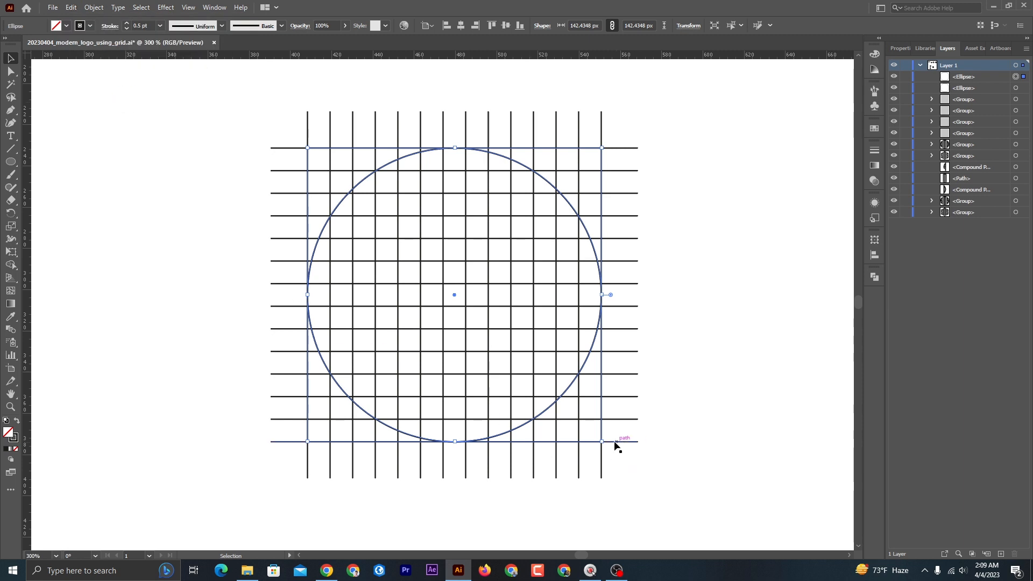
drag(602, 442, 579, 425)
Select the grid and both circles, swap fill and stroke, and fill the middle row's third, center and last cells with the Shape Builder.
drag(693, 447, 207, 224)
key(shift+m)
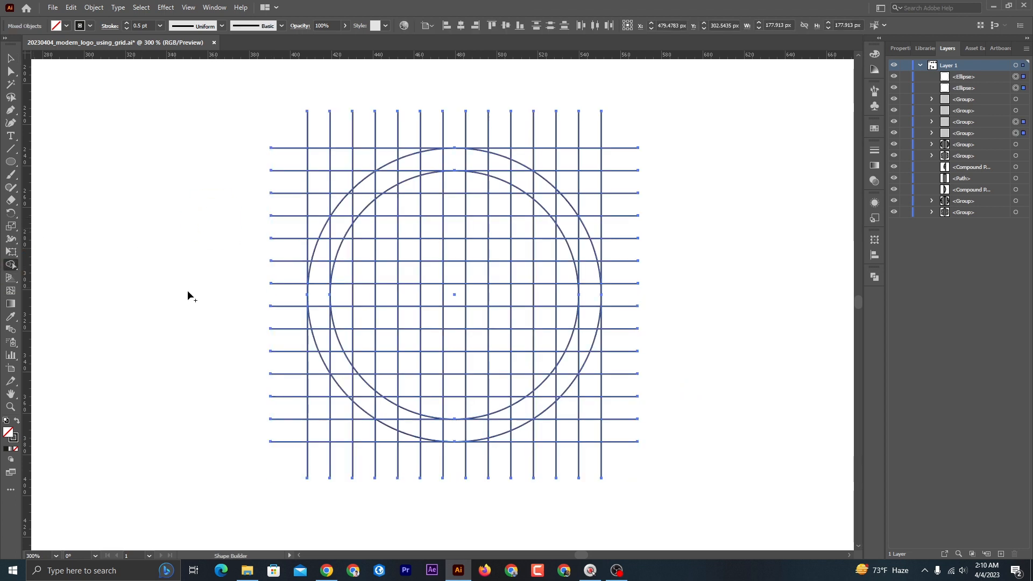
click(449, 295)
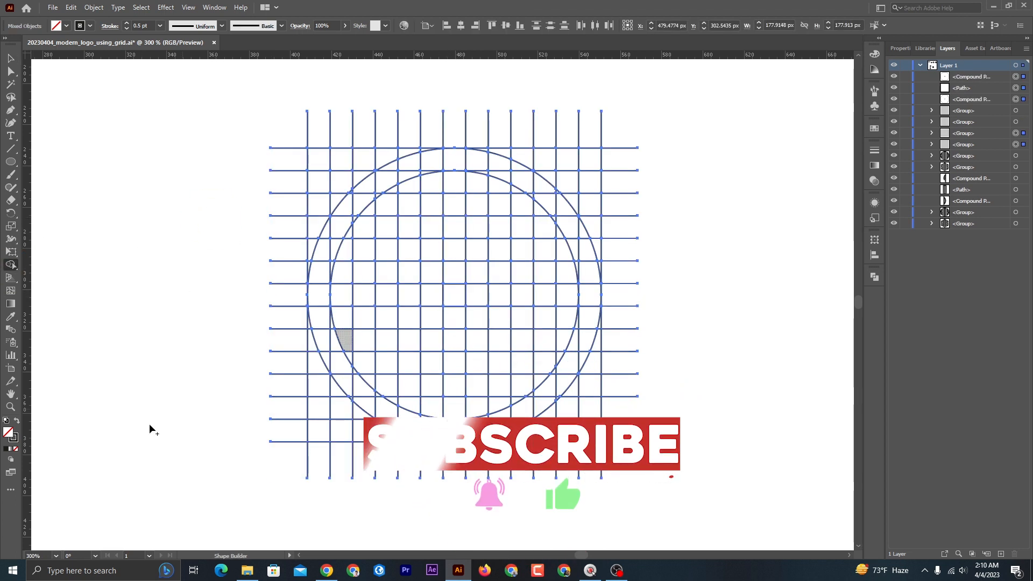
click(15, 420)
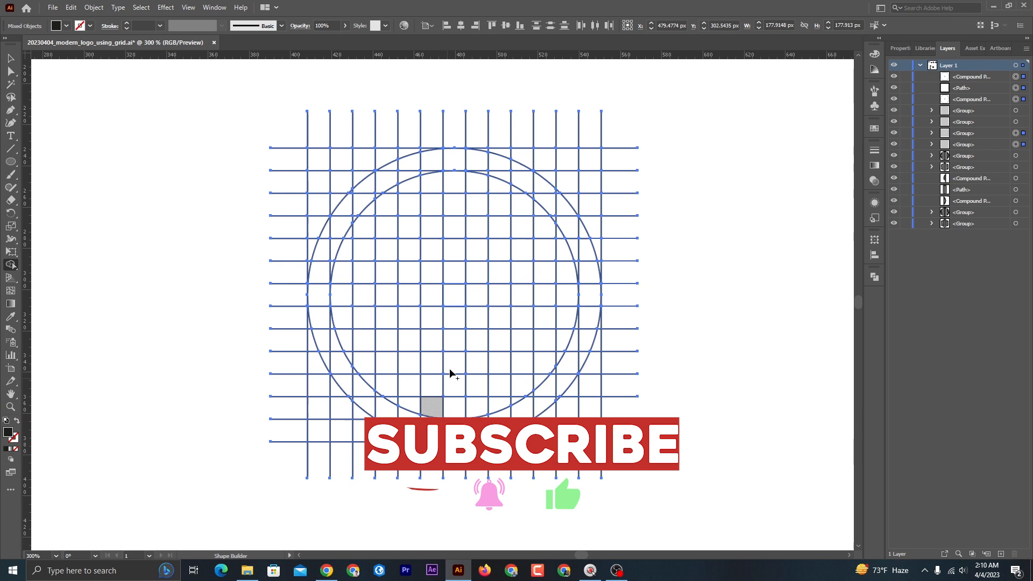
click(456, 298)
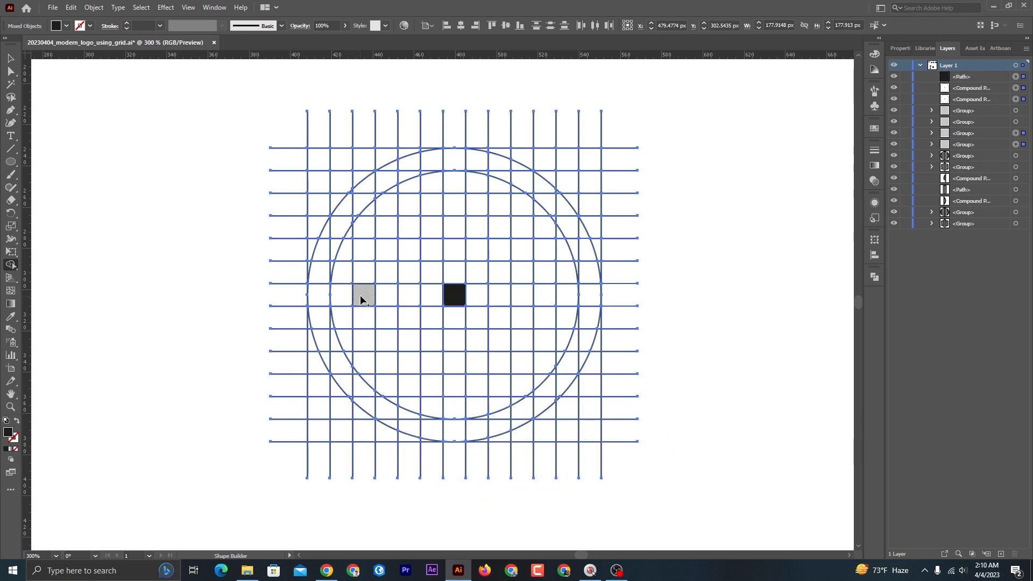
click(592, 297)
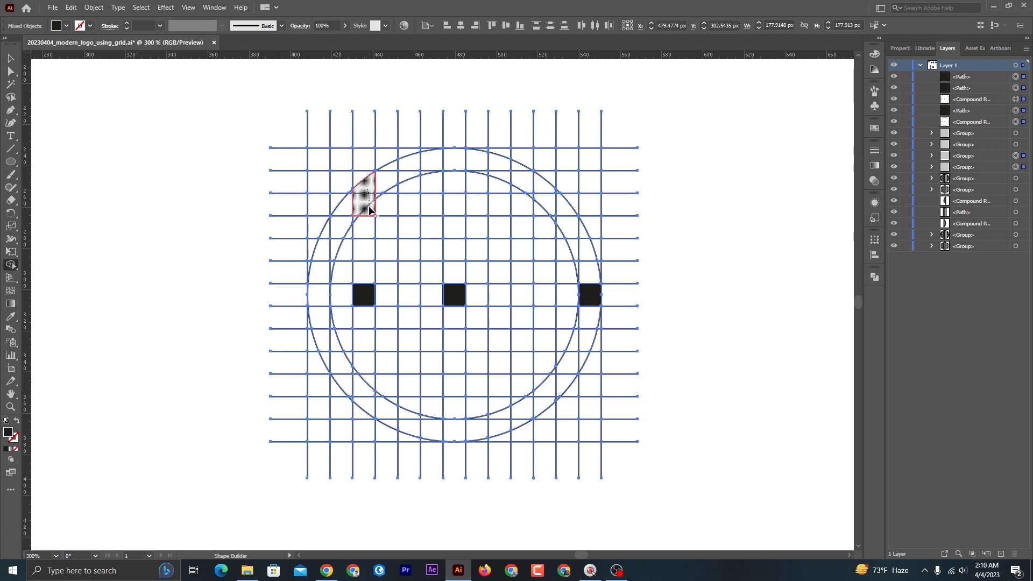
Merge the third column with the ring segments on its outer side, leaving a gap in the ring above the middle row.
mouse_move(361, 370)
mouse_down()
mouse_move(363, 399)
mouse_move(323, 296)
mouse_move(325, 328)
mouse_move(357, 388)
mouse_up()
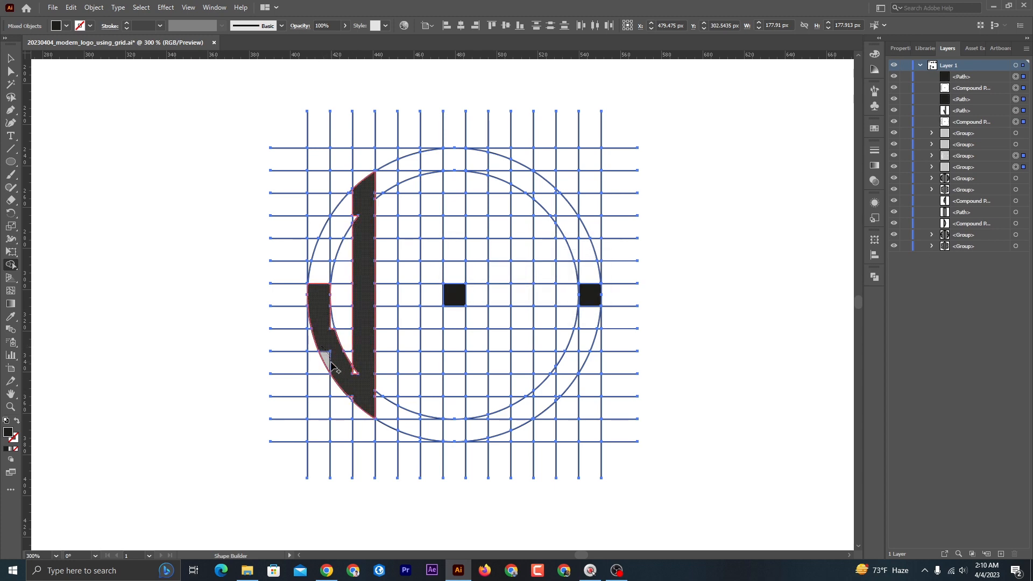
click(338, 229)
scroll(345, 225, up, 5)
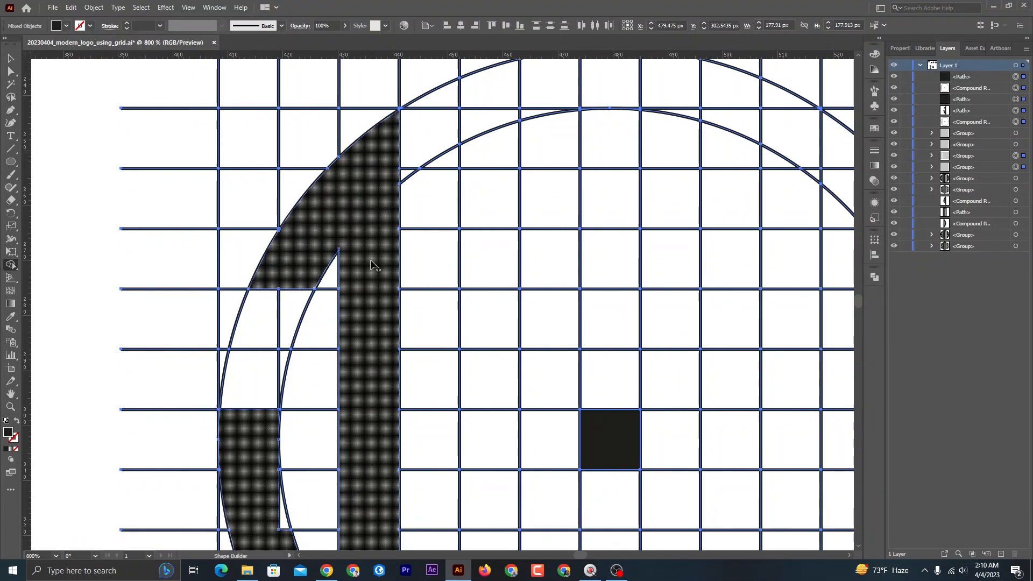
scroll(258, 467, down, 3)
drag(282, 463, 282, 462)
scroll(252, 436, down, 3)
scroll(350, 443, up, 4)
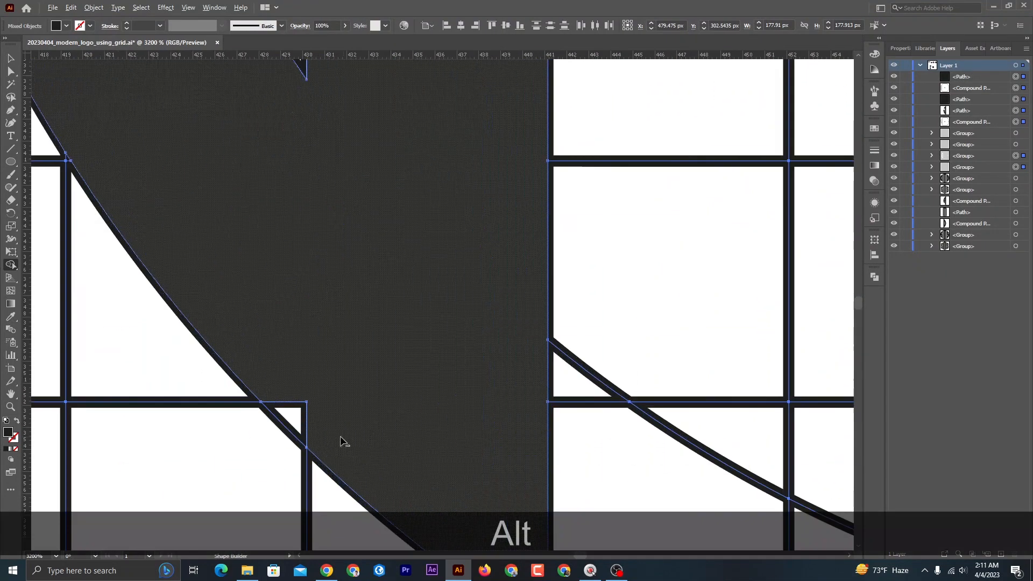
drag(341, 440, 298, 416)
scroll(351, 444, down, 6)
Merge the fifth and seventh columns inside the circle into vertical bars and join them along the top of the ring.
mouse_move(480, 120)
mouse_down()
mouse_move(489, 169)
mouse_move(481, 487)
mouse_up()
drag(419, 144, 421, 487)
scroll(506, 117, up, 5)
drag(503, 114, 487, 142)
scroll(537, 186, down, 2)
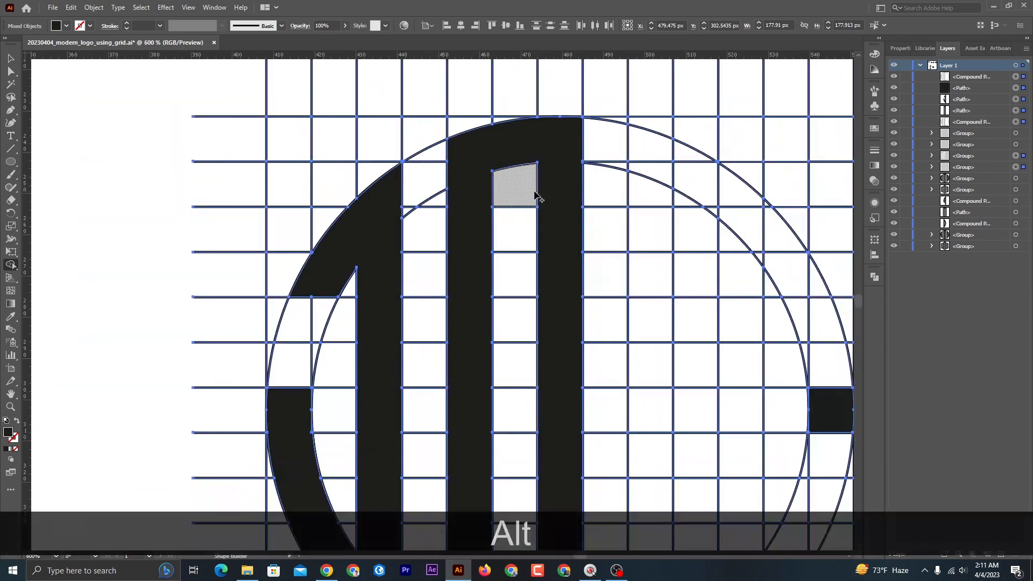
Extend the top arc to the ninth column and merge that column down to the outer circle as a third bar.
mouse_move(562, 148)
mouse_down()
mouse_move(644, 183)
mouse_move(652, 272)
mouse_up()
scroll(628, 185, up, 3)
scroll(613, 189, down, 6)
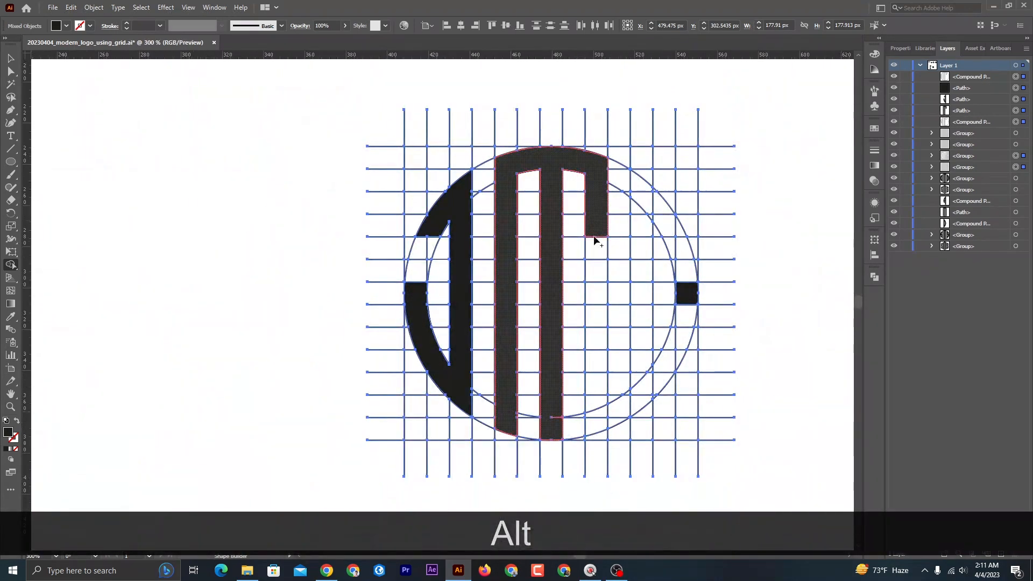
mouse_move(595, 237)
mouse_down()
mouse_move(595, 422)
mouse_move(596, 408)
mouse_up()
Merge the eleventh column with the whole ring section on its outer side, including the leftover corner slivers.
scroll(596, 408, up, 1)
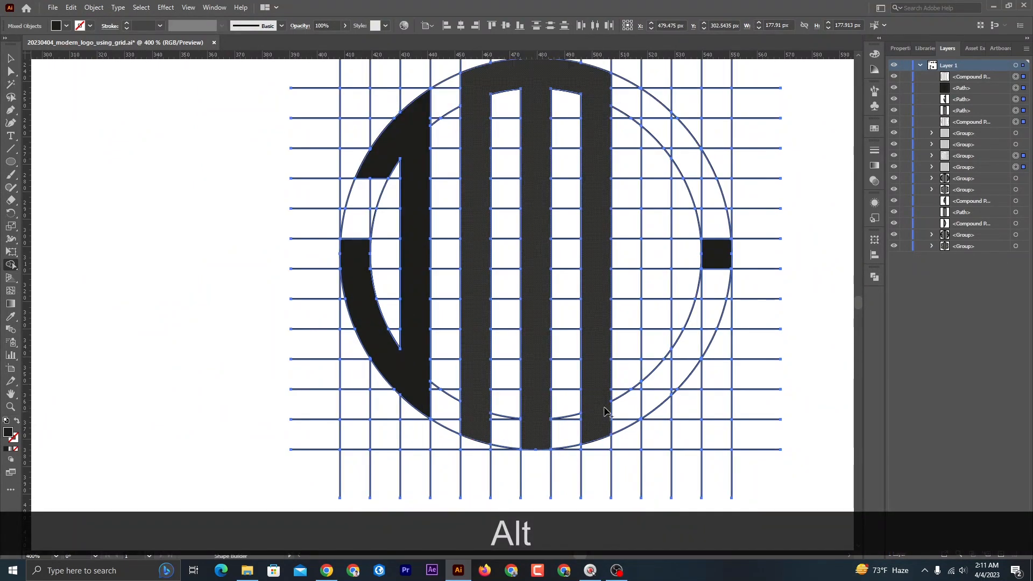
scroll(606, 412, up, 2)
scroll(627, 328, right, 2)
drag(592, 158, 591, 469)
mouse_move(592, 464)
mouse_down()
mouse_move(644, 395)
mouse_move(607, 198)
mouse_move(641, 231)
mouse_up()
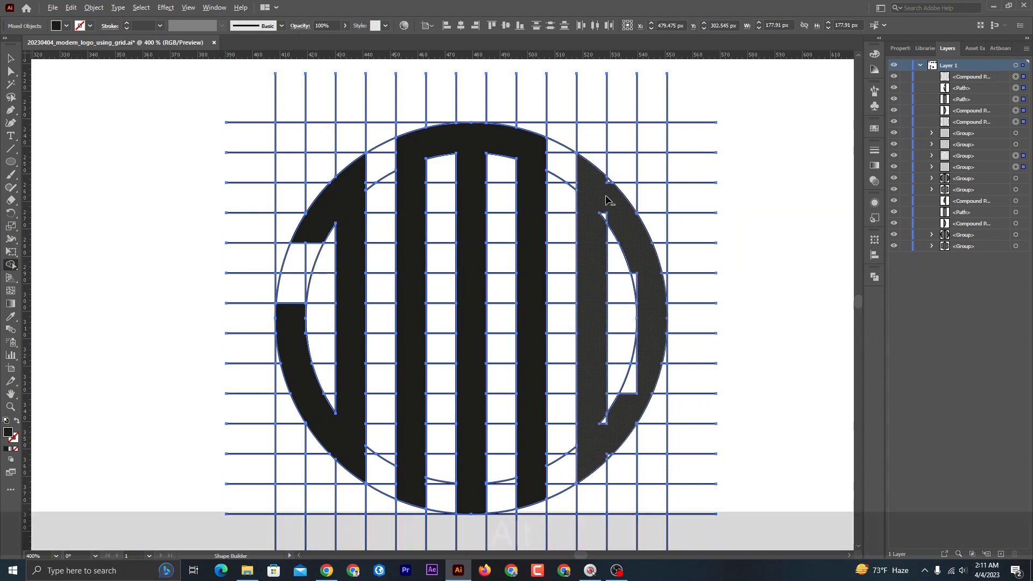
scroll(608, 200, up, 2)
scroll(672, 398, down, 2)
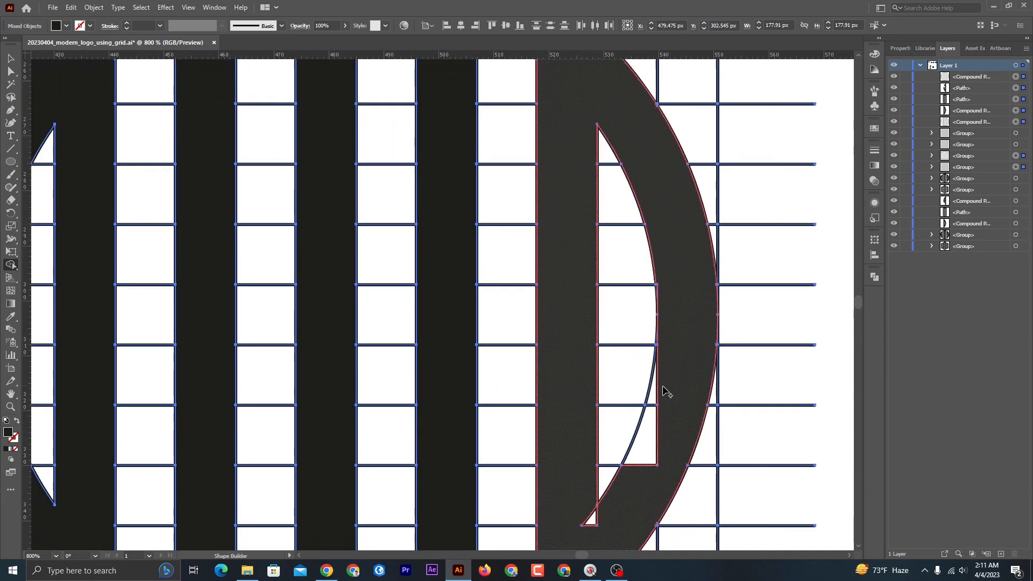
scroll(608, 455, down, 2)
click(601, 458)
scroll(592, 444, down, 3)
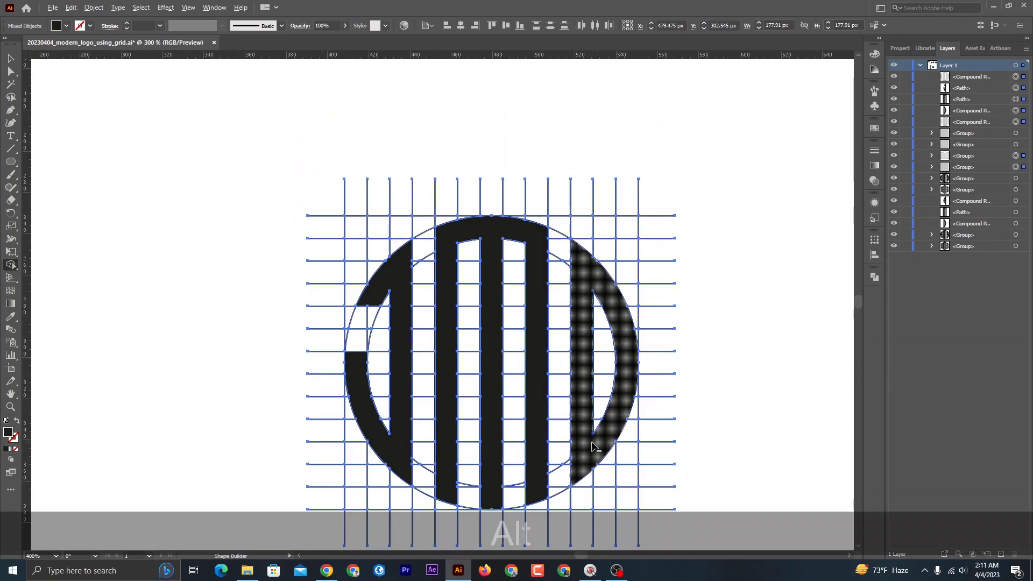
Select the three black letter shapes and move them off the grid into the empty area beside it.
scroll(586, 384, up, 1)
scroll(585, 388, down, 1)
click(10, 60)
click(148, 276)
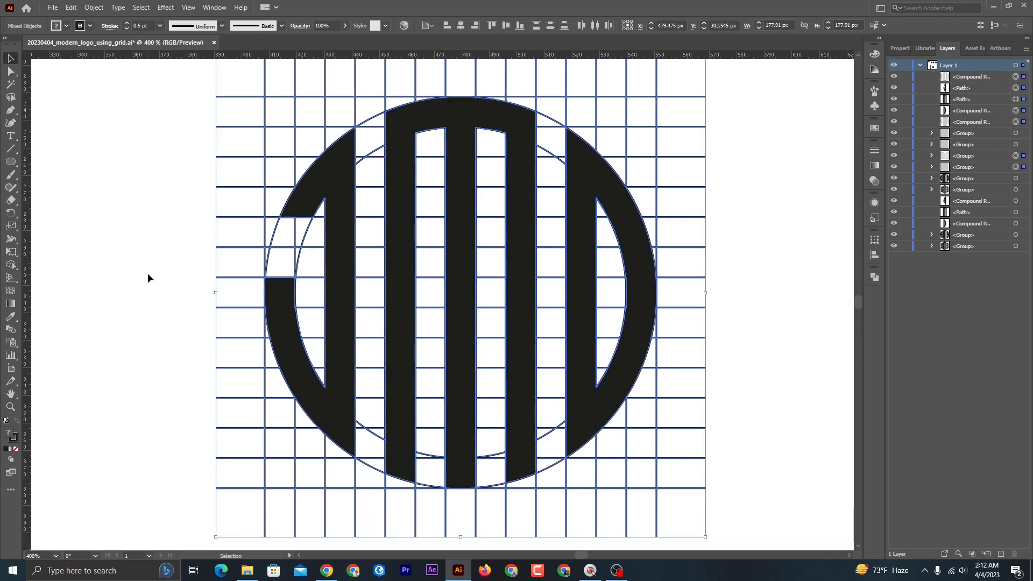
scroll(120, 272, down, 1)
click(338, 243)
click(464, 233)
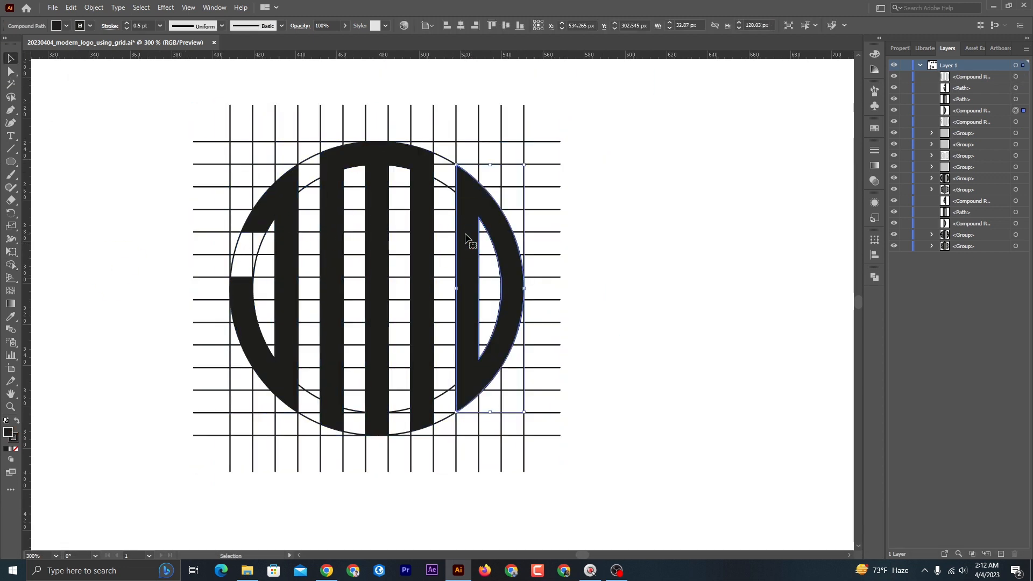
shift+click(413, 231)
shift+click(287, 253)
scroll(433, 290, down, 2)
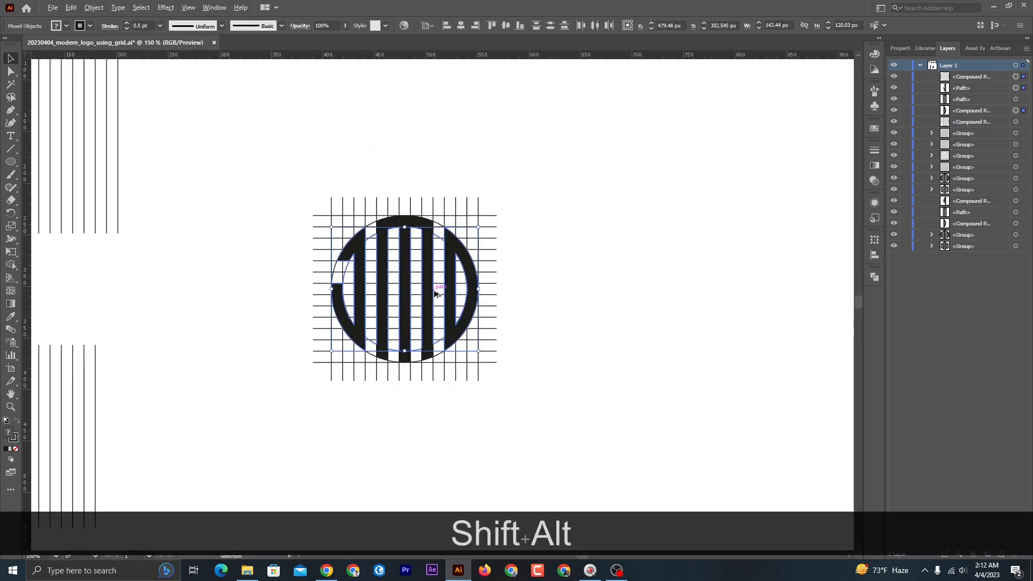
drag(457, 249, 715, 243)
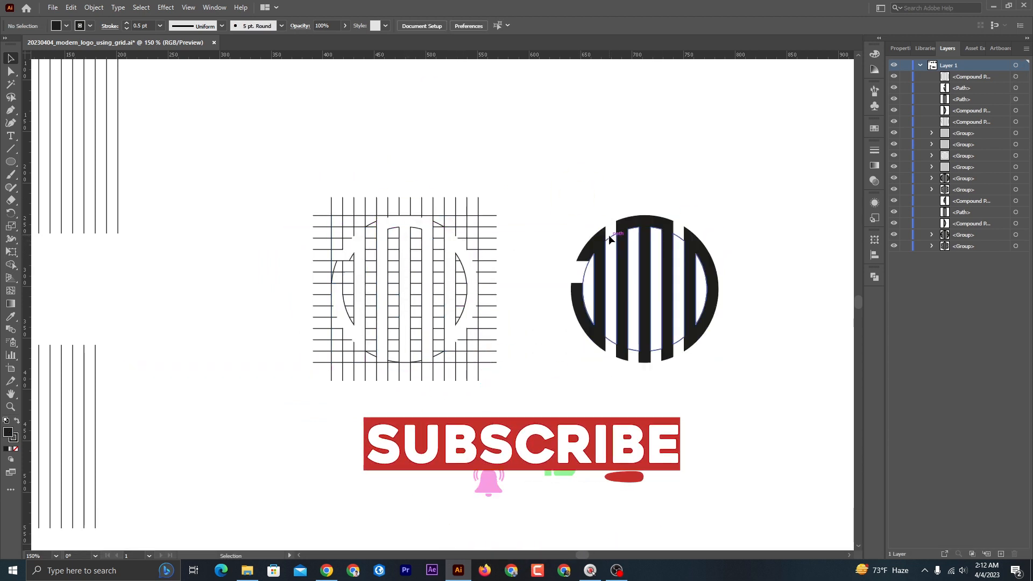
Delete the leftover inner circle and the remaining grid, and move the three letter shapes back to the grid's former place.
key(Delete)
drag(521, 406, 521, 407)
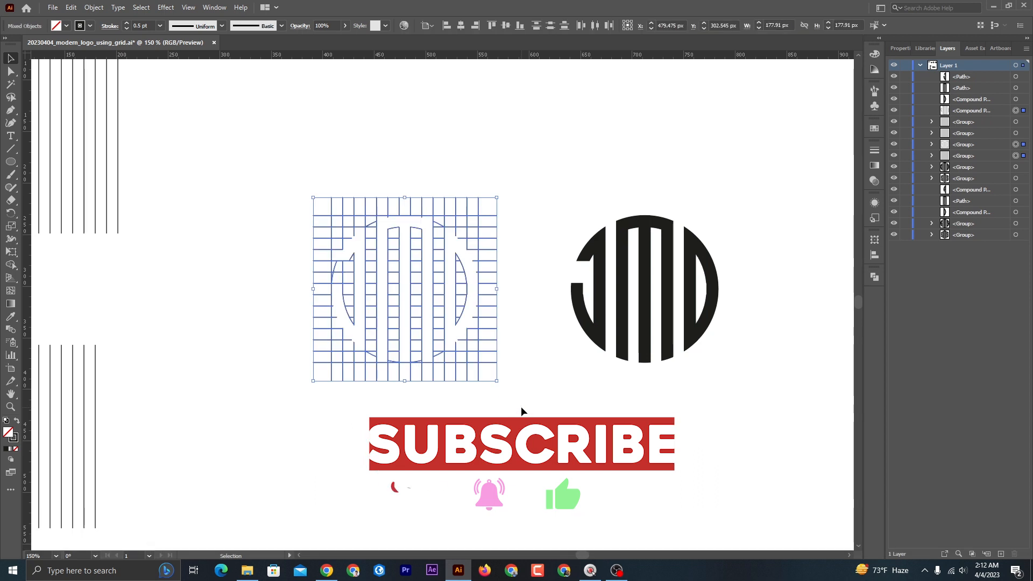
key(Delete)
drag(518, 214, 724, 353)
drag(689, 307, 449, 318)
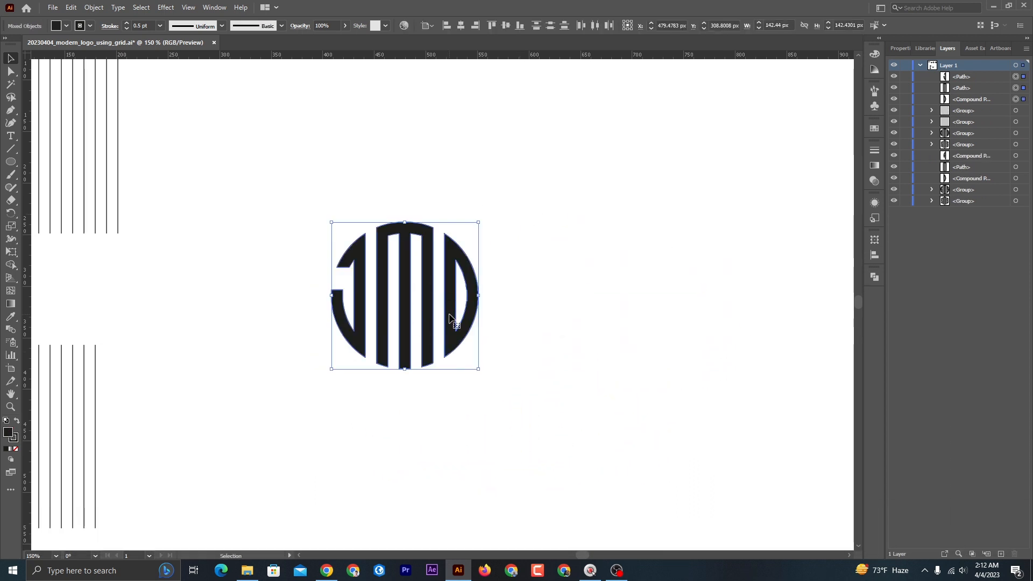
Set the stroke weight of the three letter shapes to 4 pt.
key(Up)
key(Up)
key(Up)
key(Up)
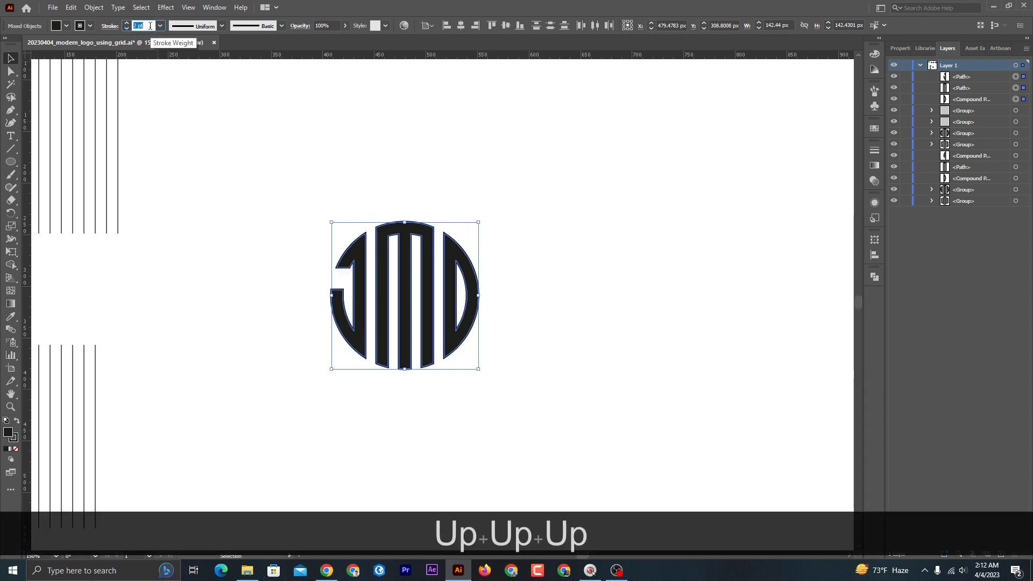
key(Up)
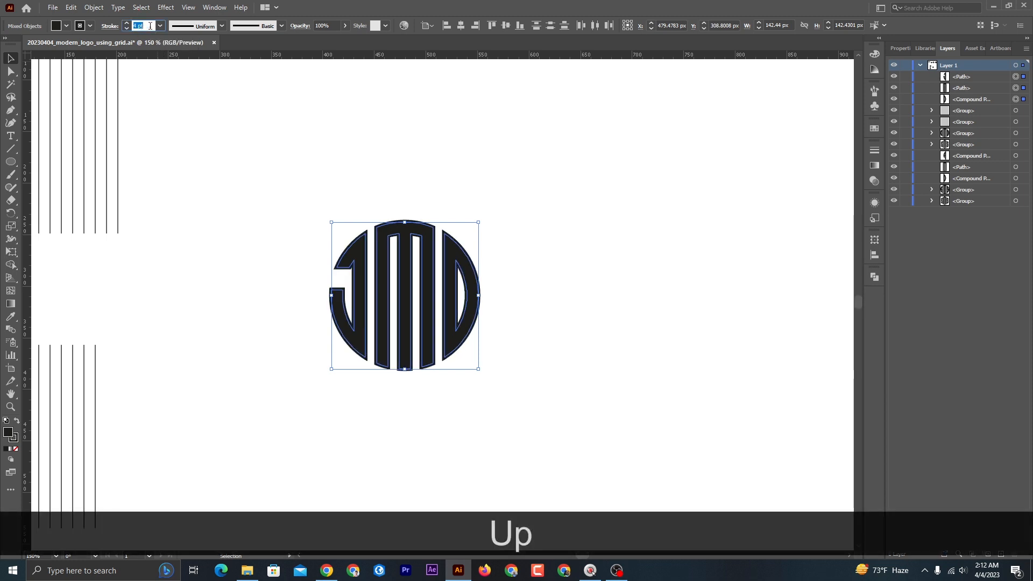
click(188, 107)
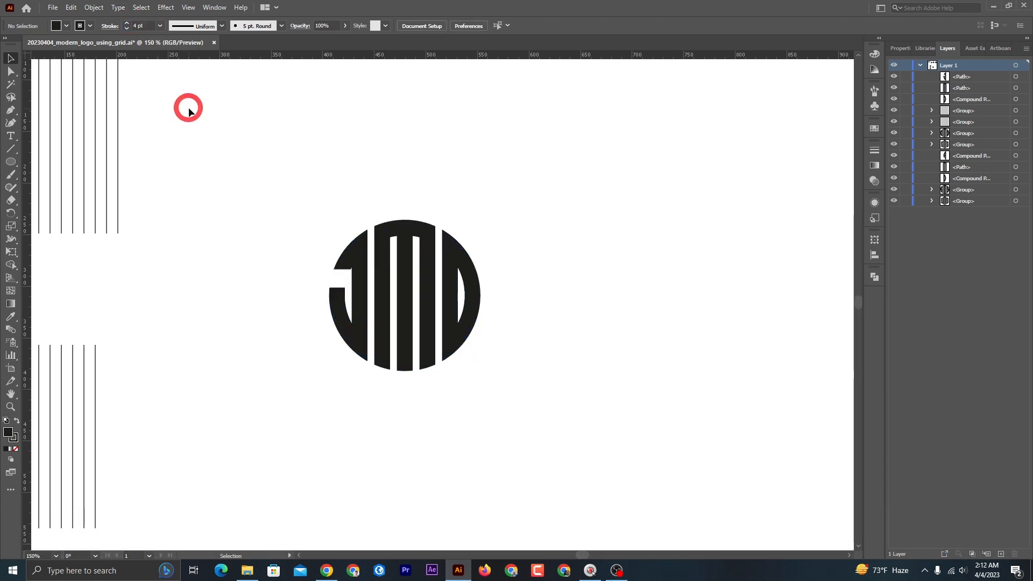
Try expanding the letters' fill and stroke and uniting them, and undo both operations.
click(70, 7)
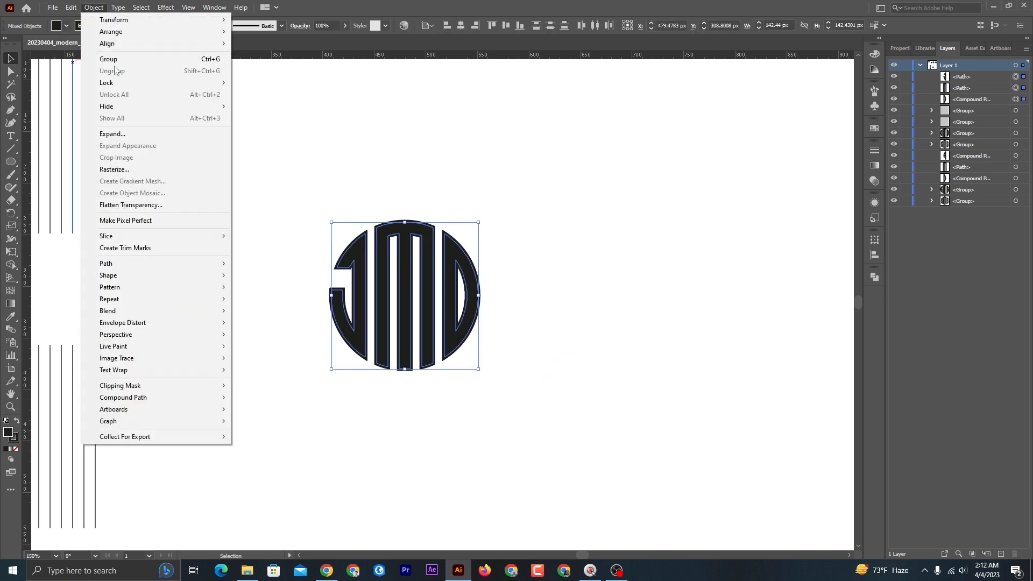
click(113, 134)
click(195, 303)
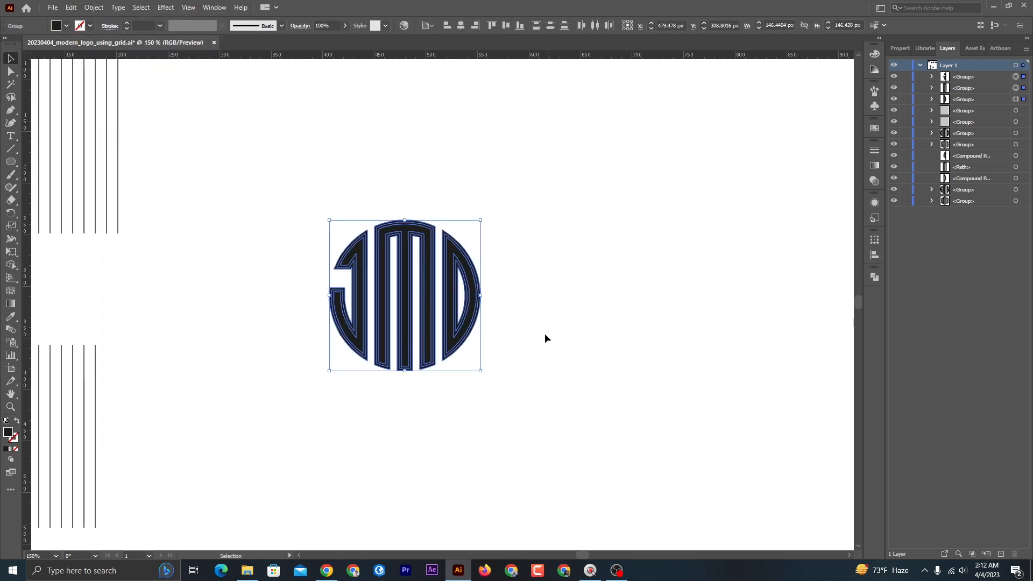
click(874, 278)
click(749, 301)
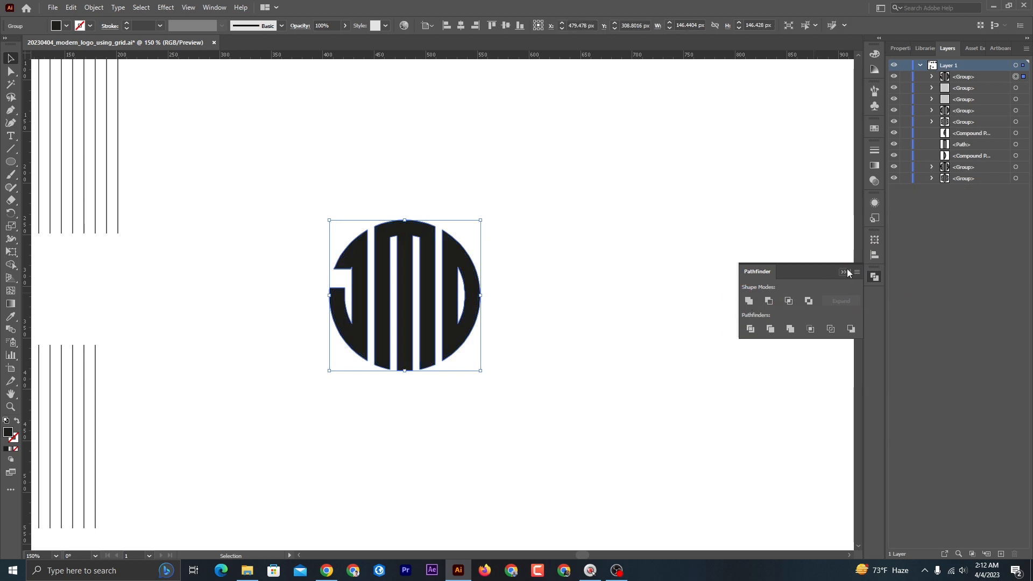
click(554, 346)
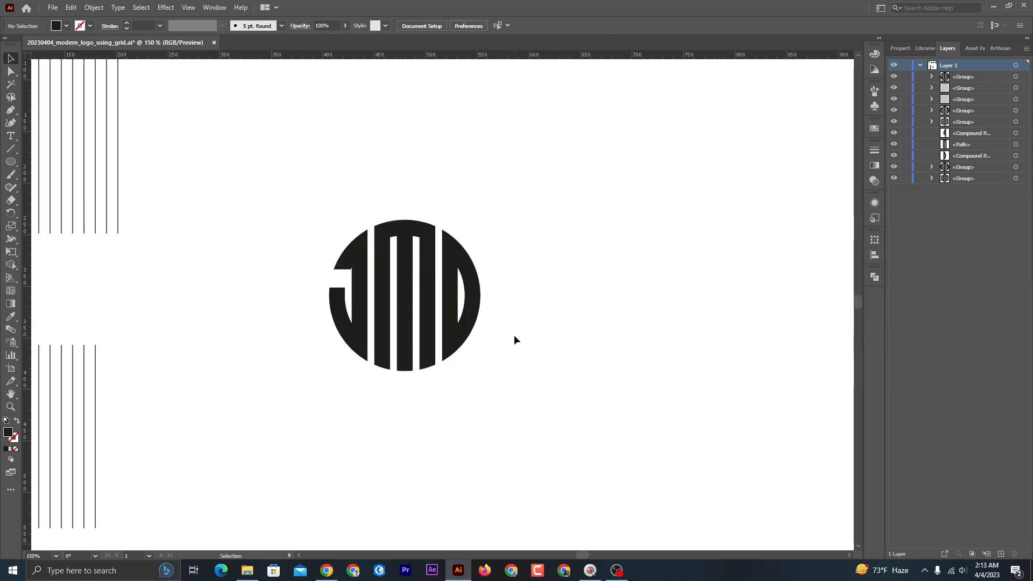
key(ctrl+z)
key(ctrl+z)
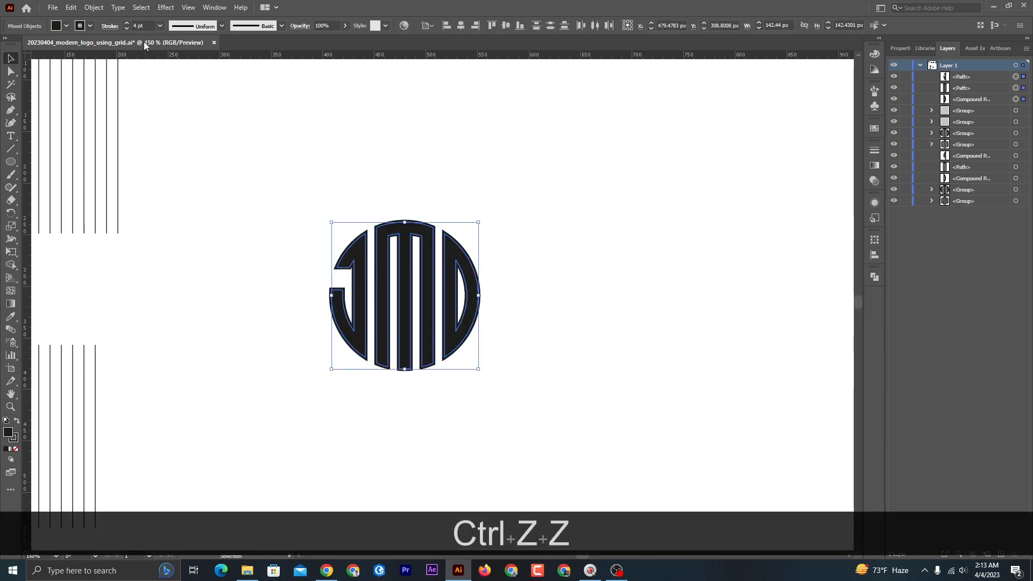
Reduce the stroke weight of the three letter shapes to 2 pt.
key(Down)
click(252, 185)
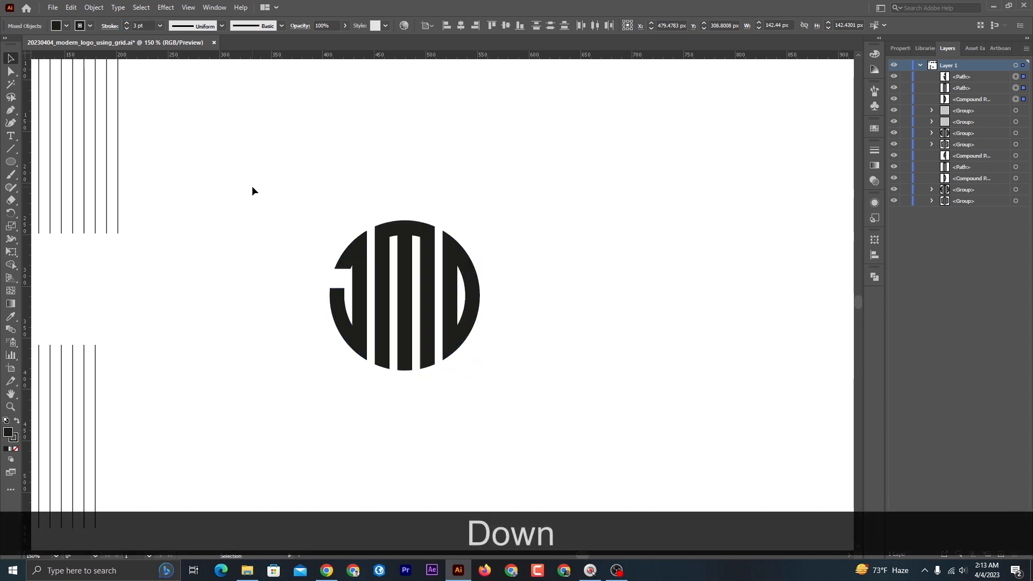
drag(183, 76, 500, 294)
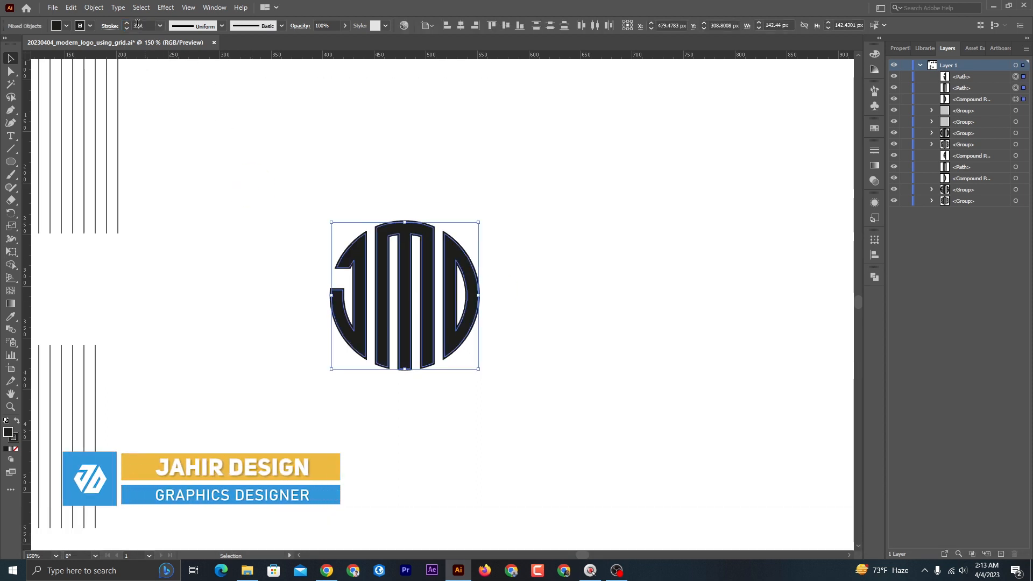
click(141, 26)
key(Down)
drag(270, 181, 459, 339)
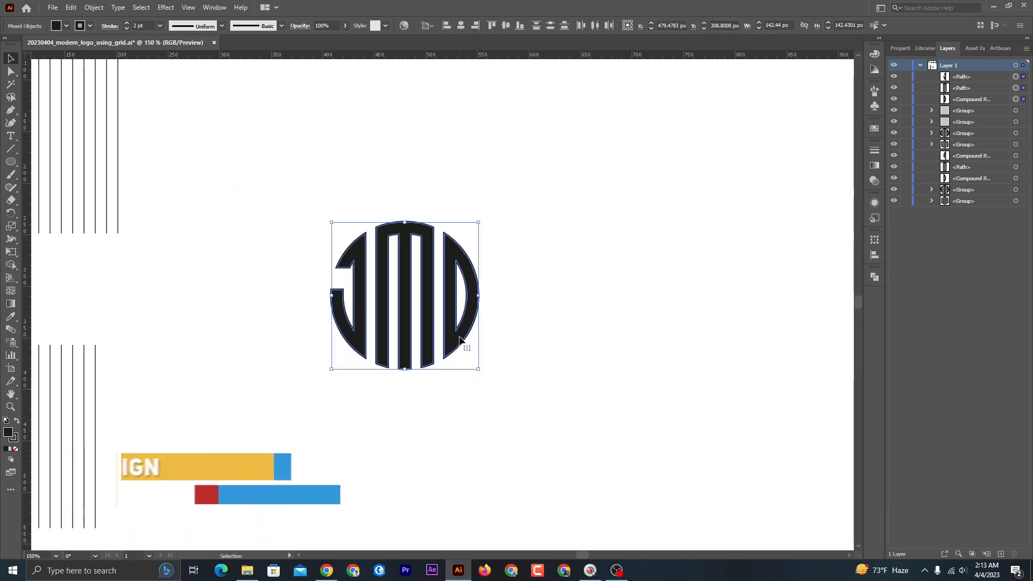
Expand the fill and stroke of the three letter shapes and unite the result with Pathfinder.
click(84, 12)
click(113, 143)
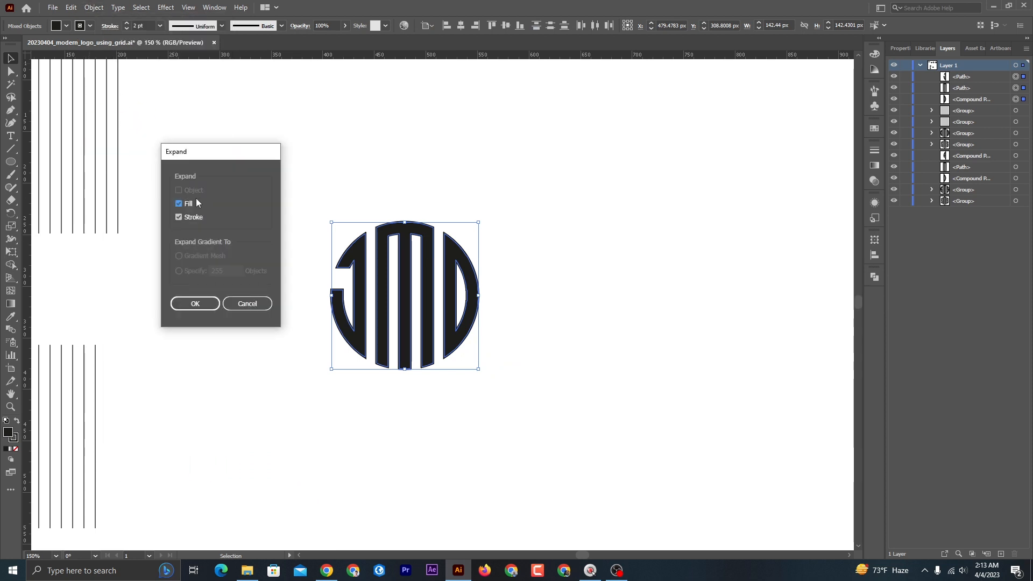
key(Return)
click(95, 9)
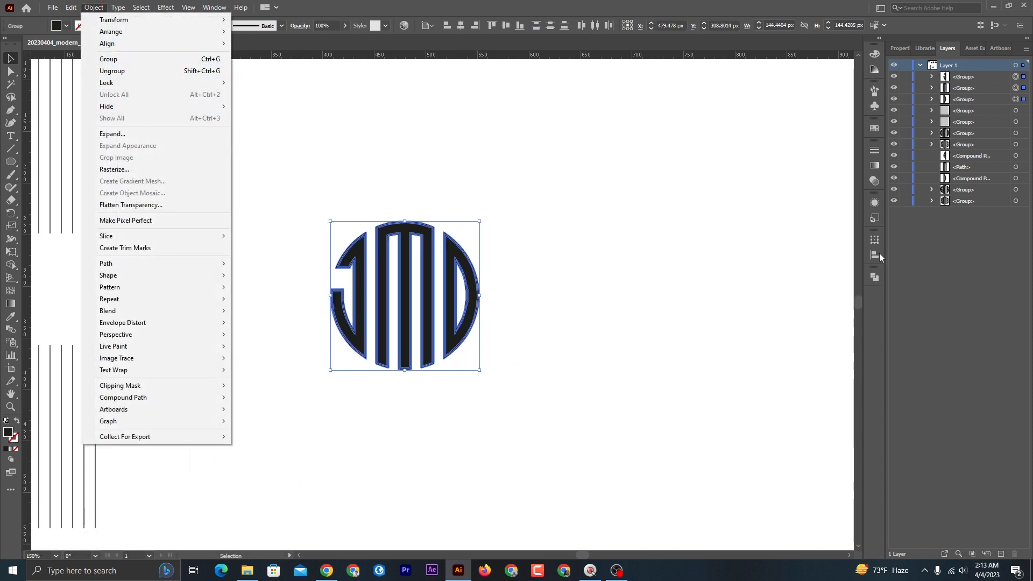
click(874, 277)
click(749, 301)
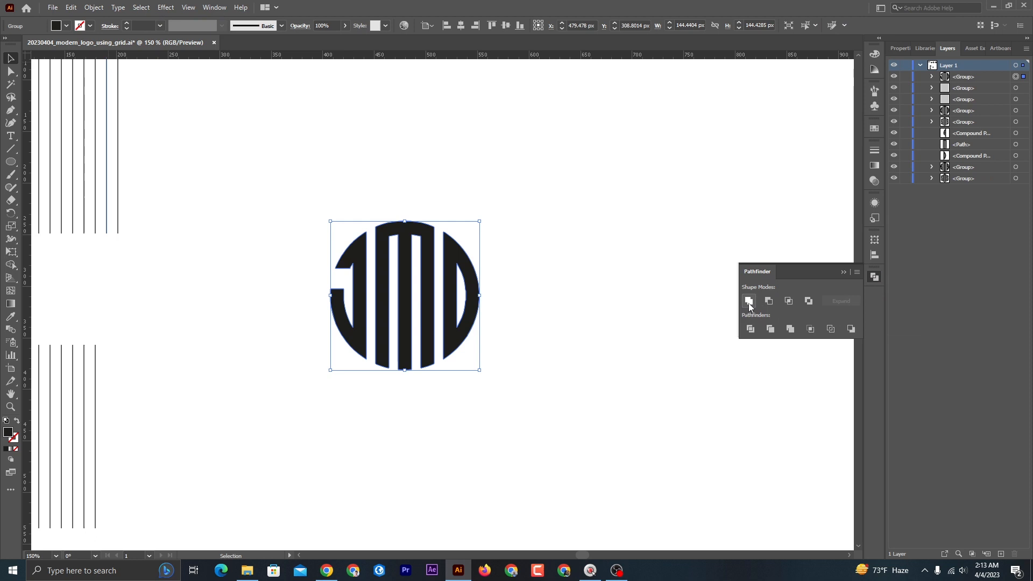
click(843, 272)
Group the united logo and move it up beside the upper set of vertical lines.
drag(567, 275, 301, 218)
right_click(413, 249)
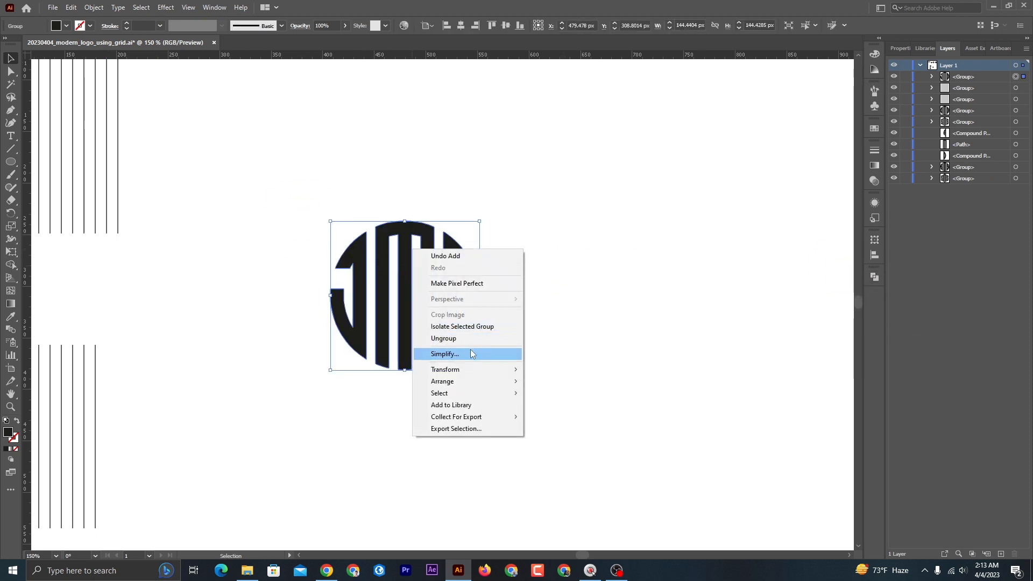
click(281, 214)
key(ctrl+g)
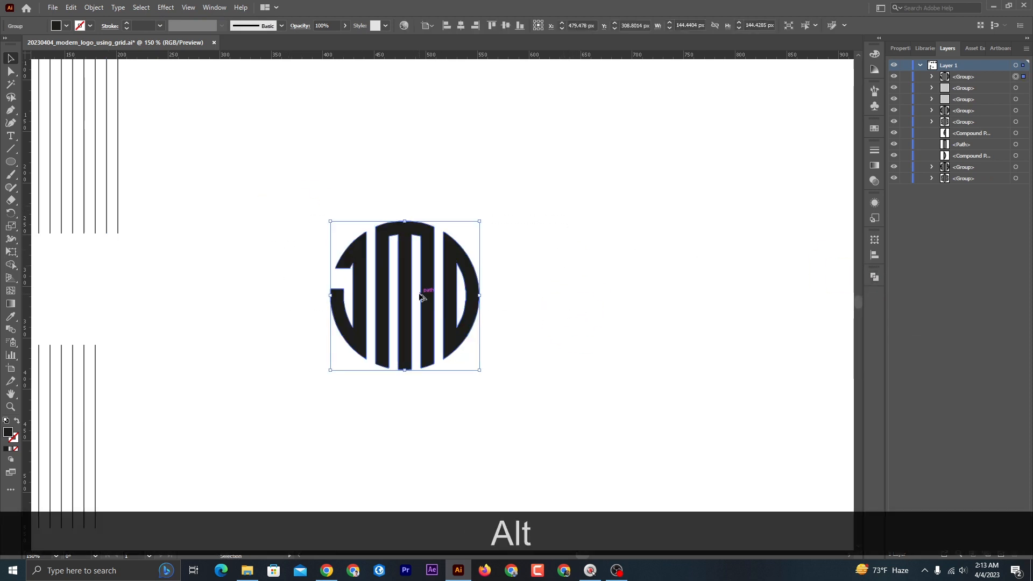
scroll(421, 297, down, 2)
drag(408, 285, 338, 191)
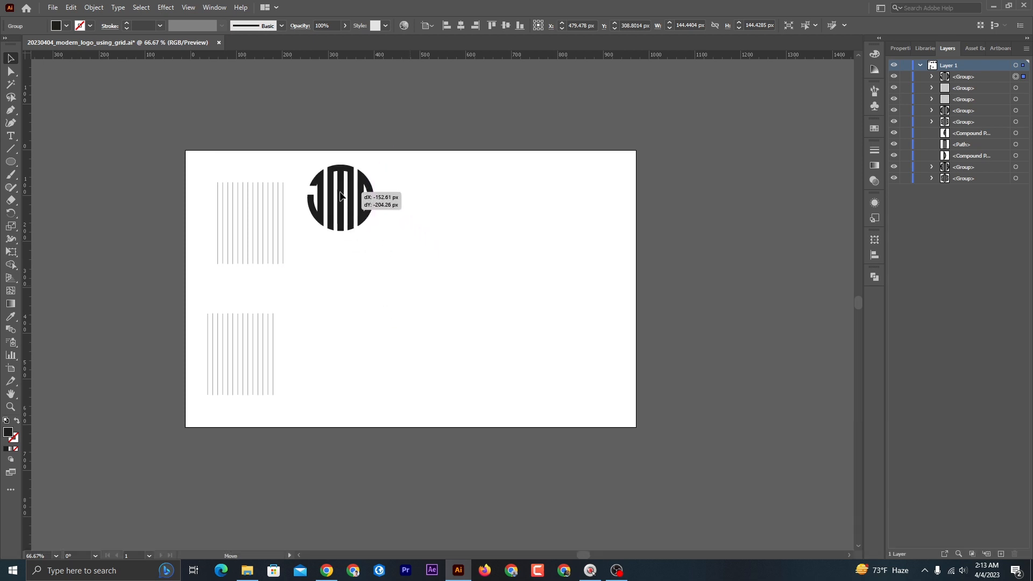
Move the upper set of vertical lines to the centre of the artboard.
drag(254, 215, 405, 304)
scroll(427, 312, up, 2)
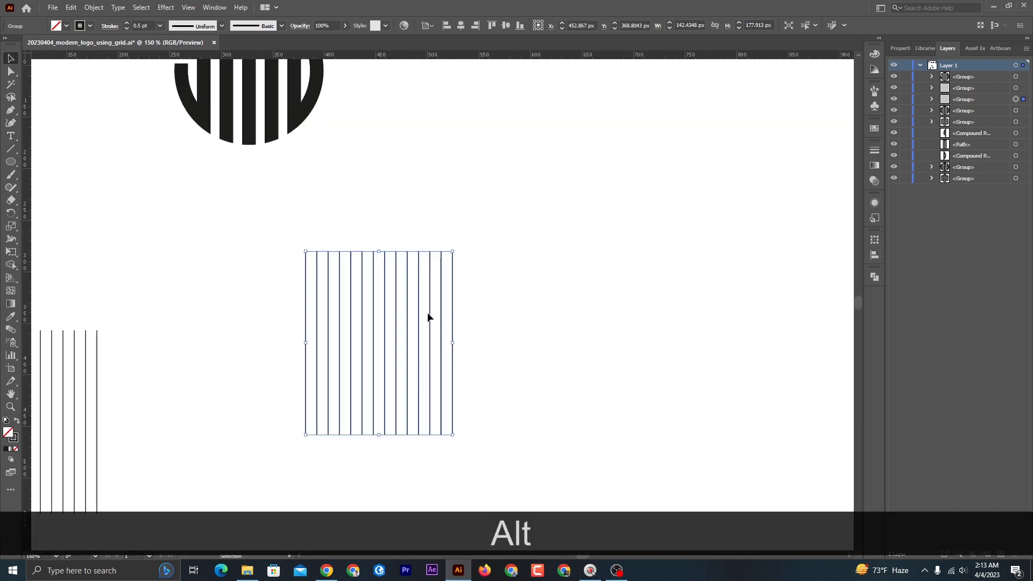
key(Right)
key(Right)
key(Up)
key(Up)
key(Up)
key(Up)
key(Up)
scroll(489, 243, up, 2)
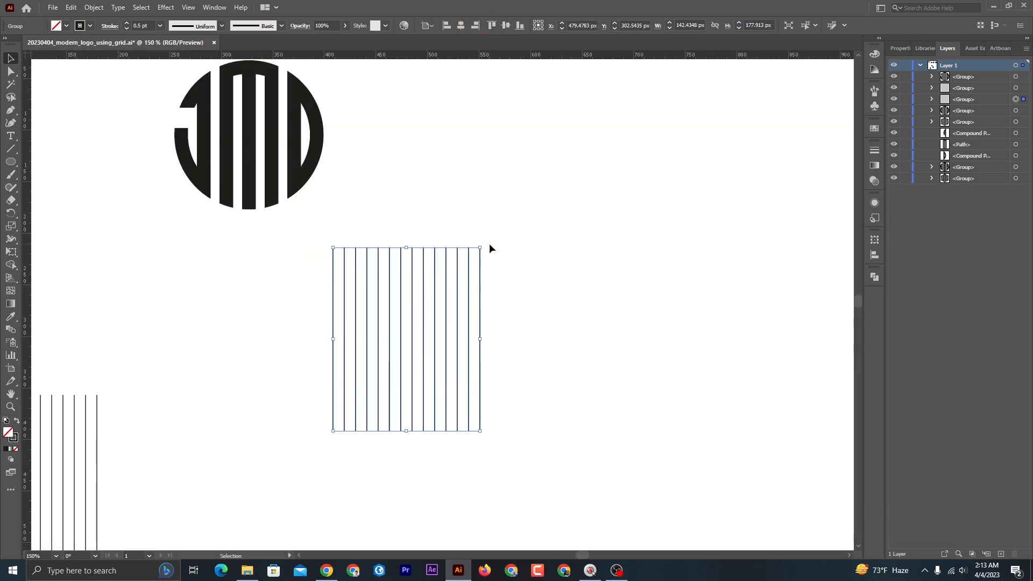
Move the finished logo into the artboard's upper-left corner and deselect it.
scroll(395, 228, down, 1)
drag(330, 161, 178, 164)
scroll(422, 269, up, 2)
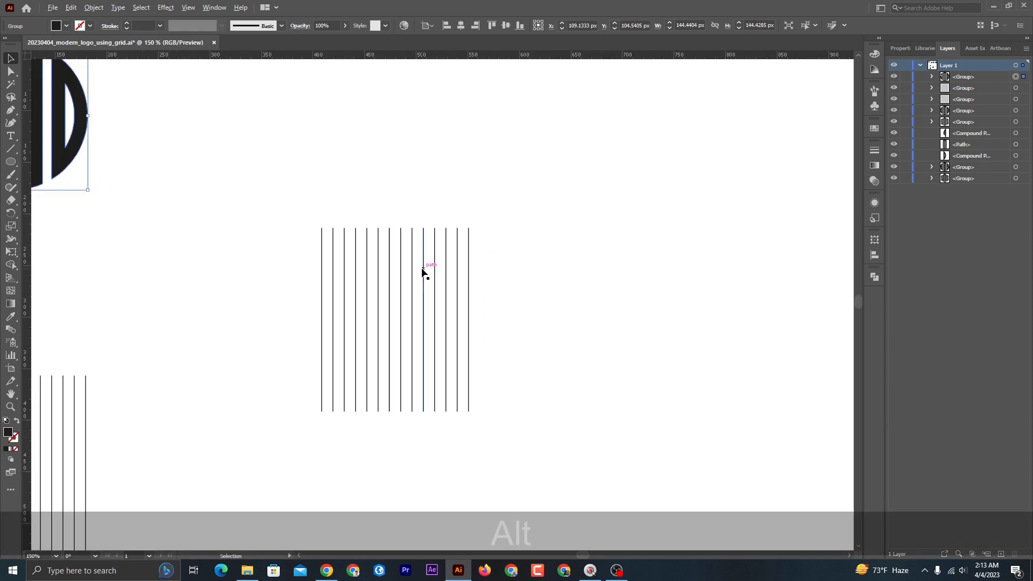
scroll(414, 272, down, 3)
click(46, 191)
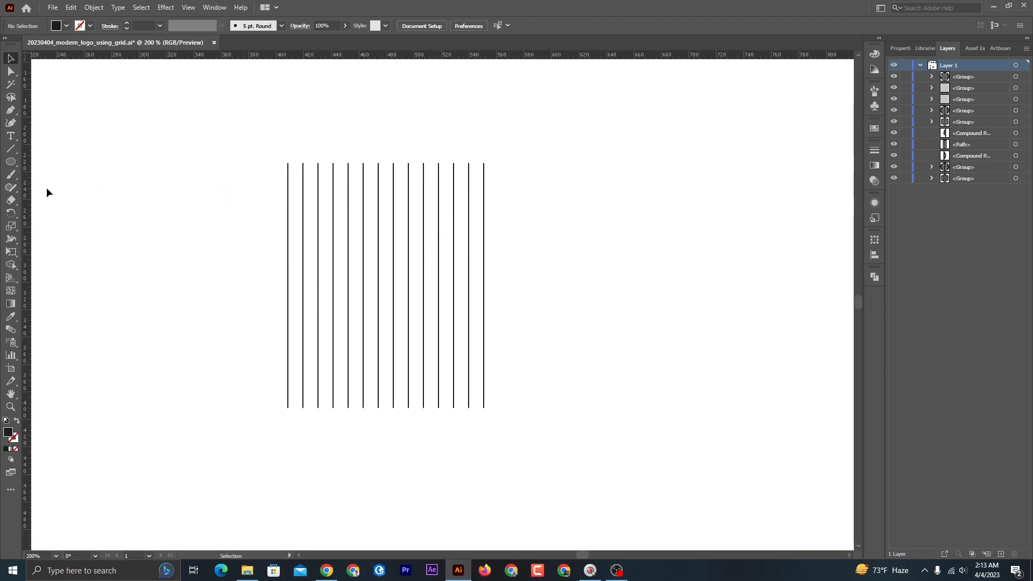
Draw a circle about 131.5 px wide over the vertical lines, swap its fill and stroke, and centre it on the artboard.
click(11, 163)
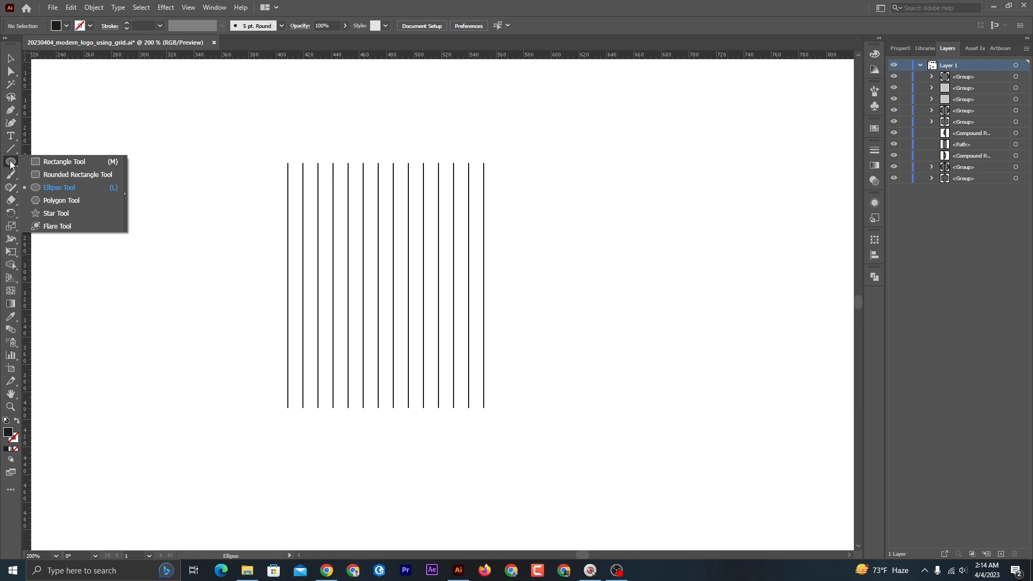
click(58, 189)
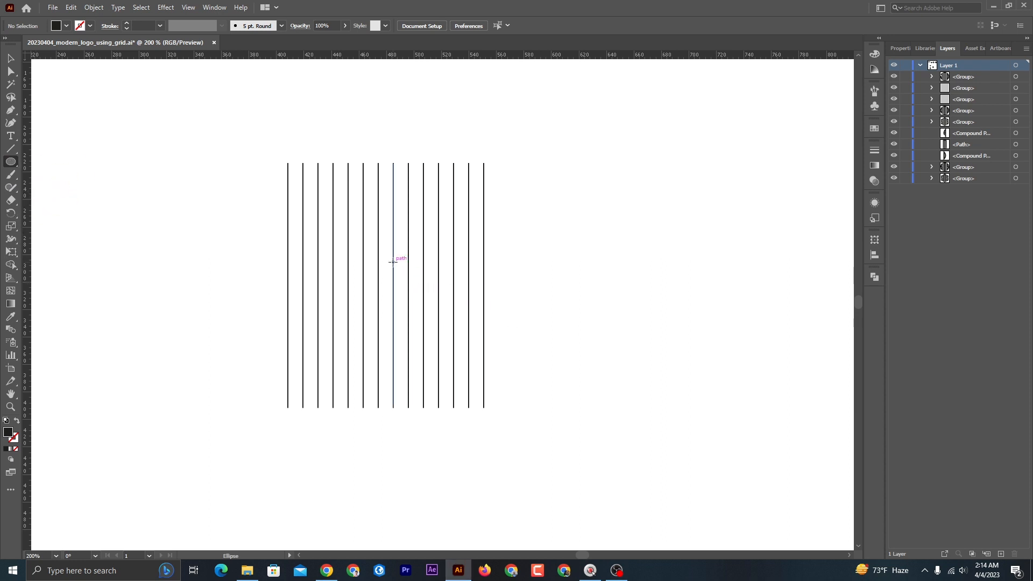
drag(392, 262, 443, 350)
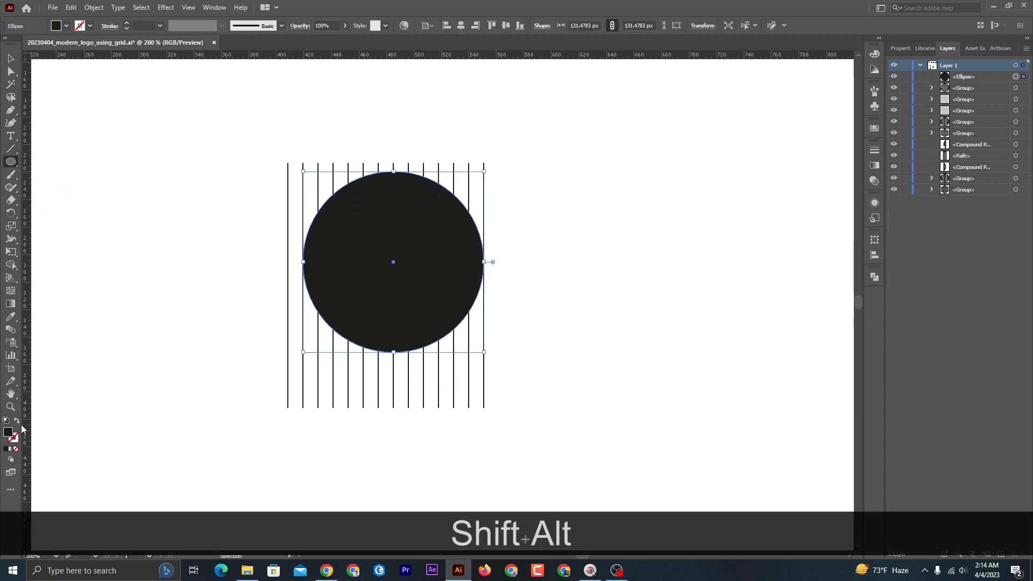
click(17, 420)
click(461, 26)
click(505, 26)
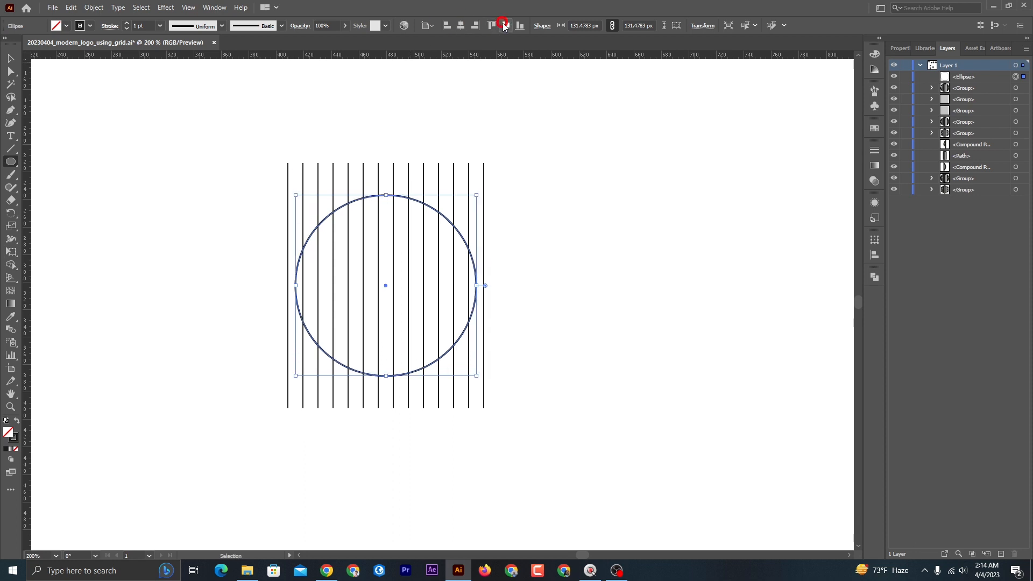
Enlarge the circle from its centre to about 142.4 px so it touches the outermost vertical lines.
drag(537, 436, 272, 397)
click(272, 397)
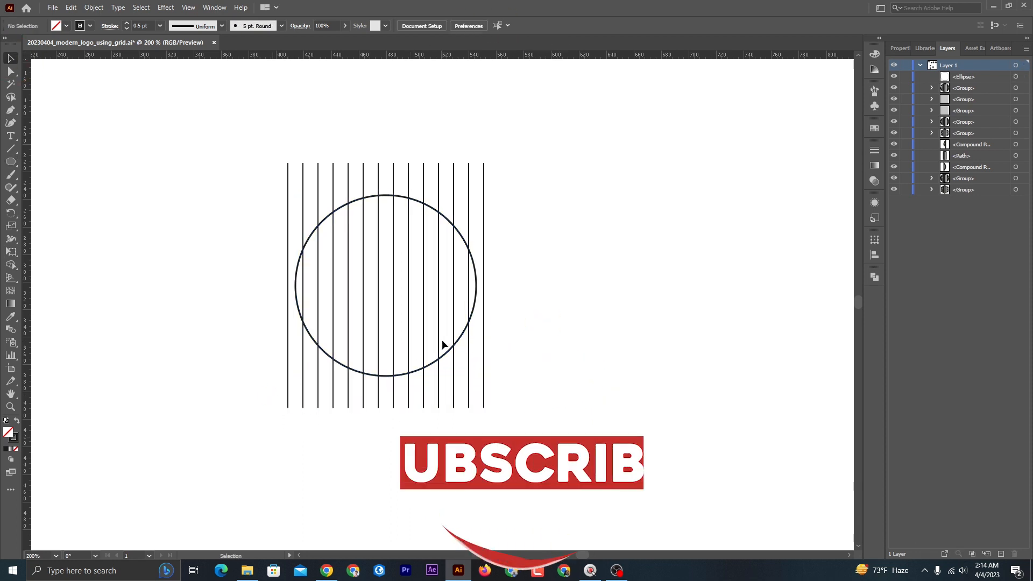
click(447, 350)
drag(477, 375, 484, 384)
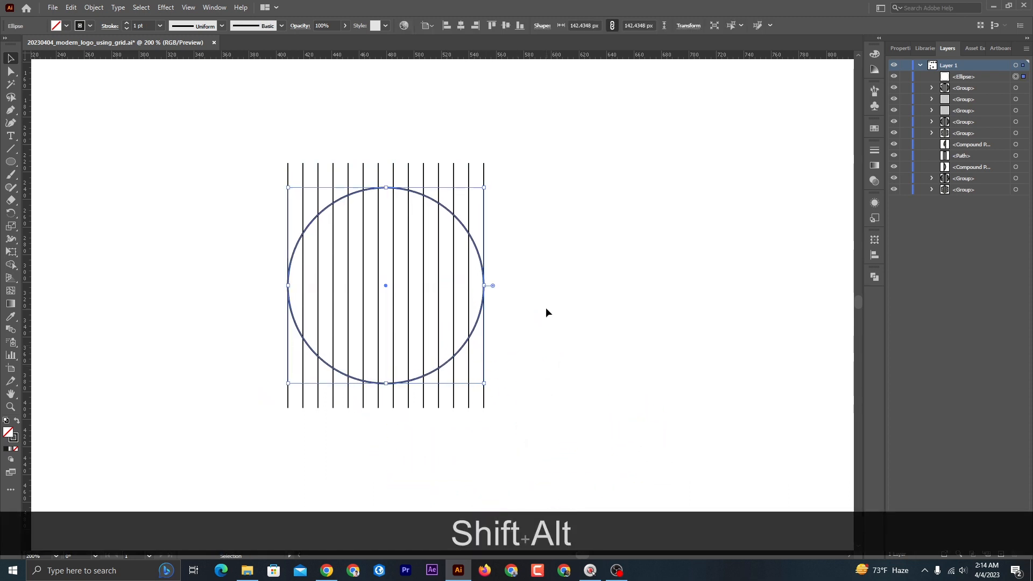
Duplicate the vertical line group in place behind the circle's outline.
drag(522, 423, 157, 167)
click(525, 404)
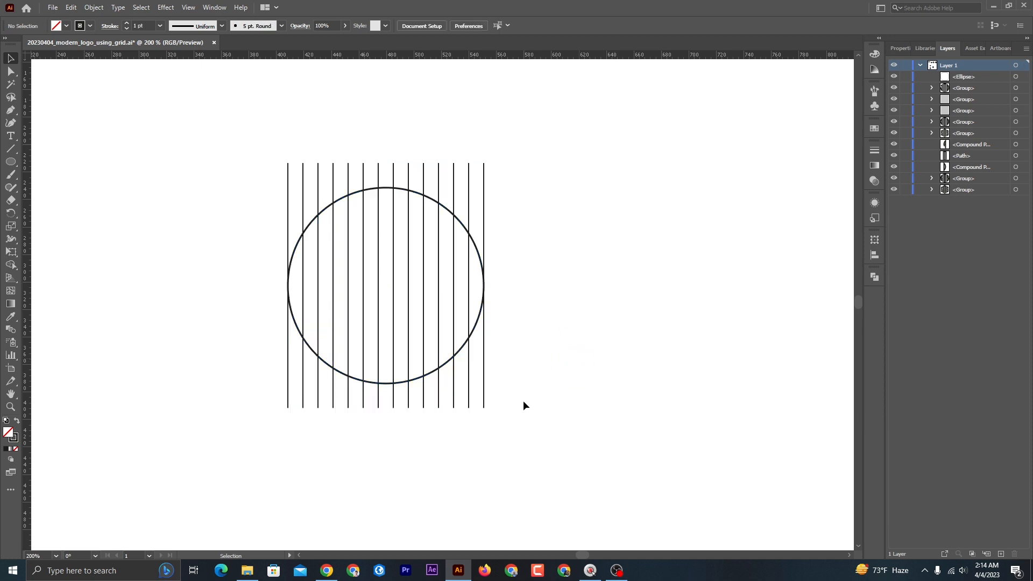
drag(431, 400, 432, 400)
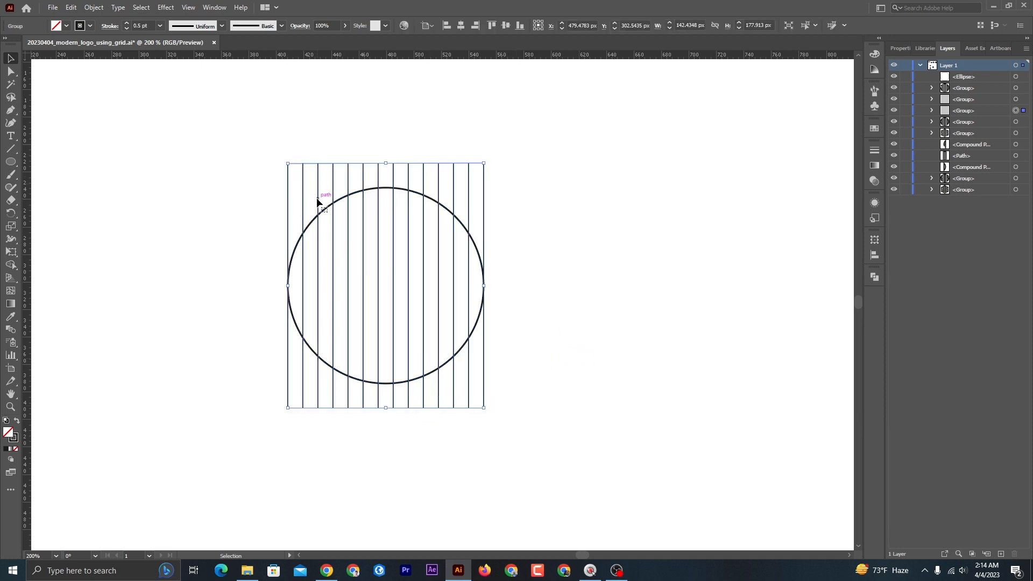
click(70, 7)
click(110, 58)
click(71, 7)
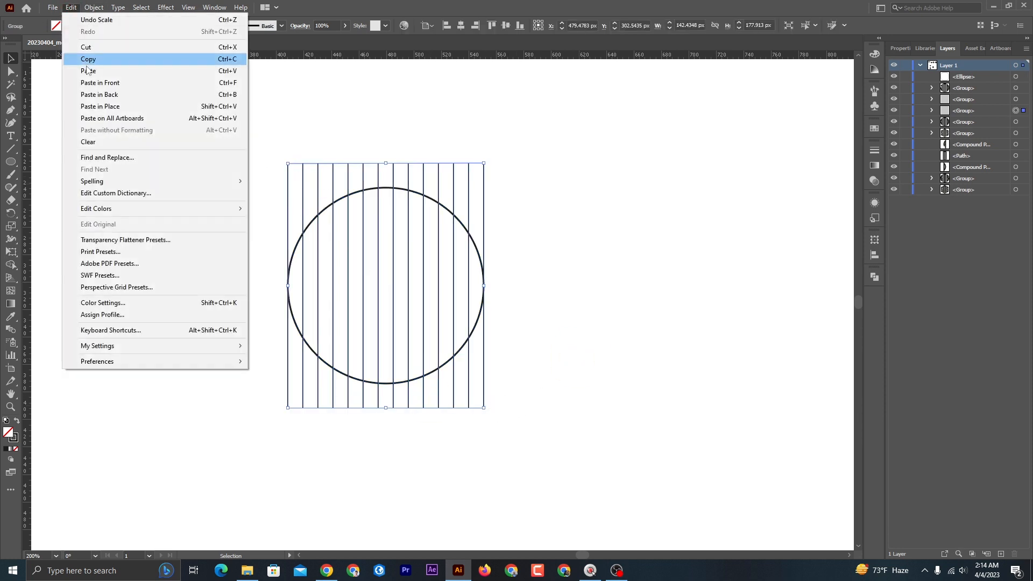
click(100, 106)
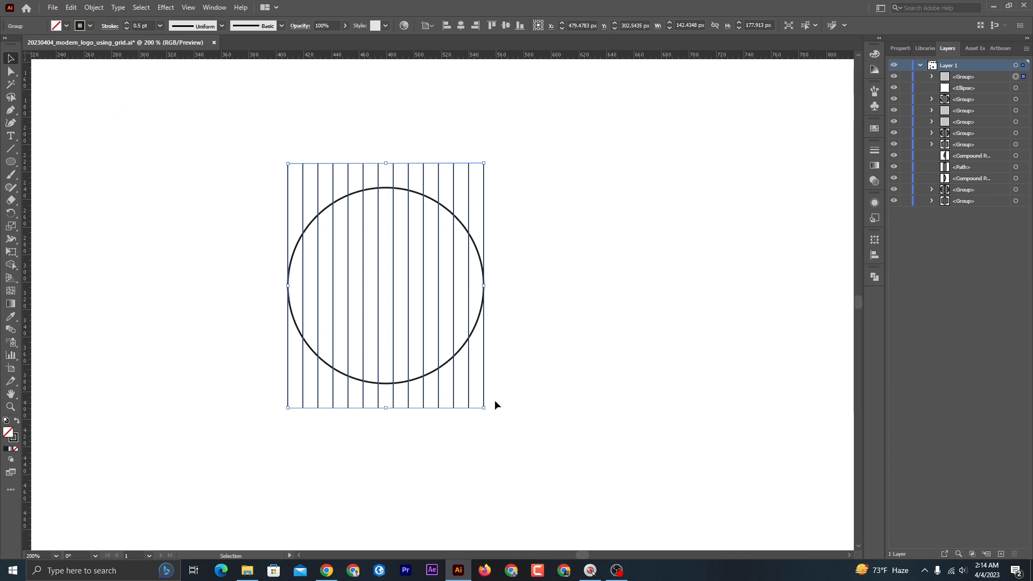
Rotate the duplicated lines 90 degrees to form a square grid and deselect them.
drag(486, 412, 562, 347)
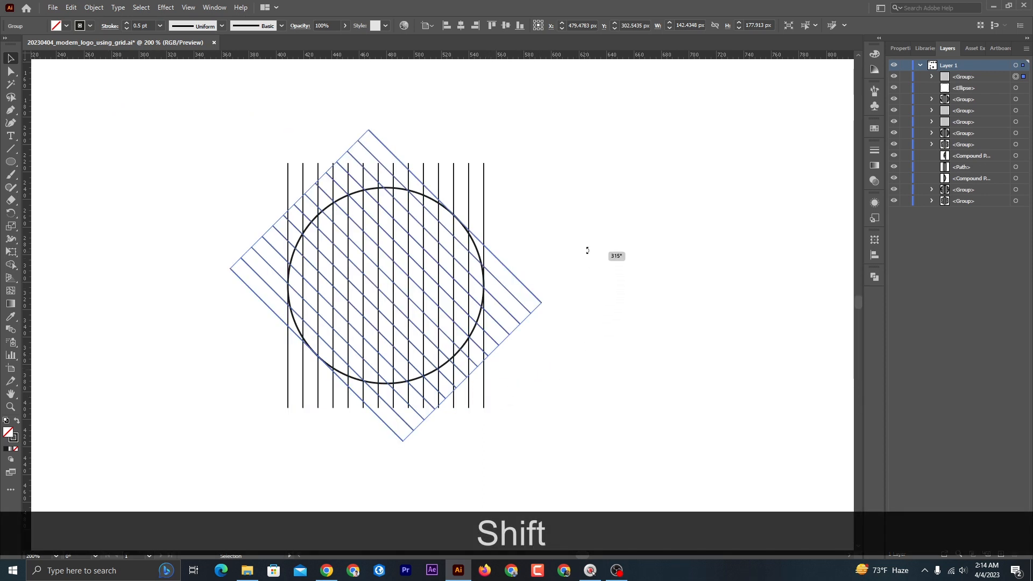
drag(587, 250, 556, 215)
click(541, 331)
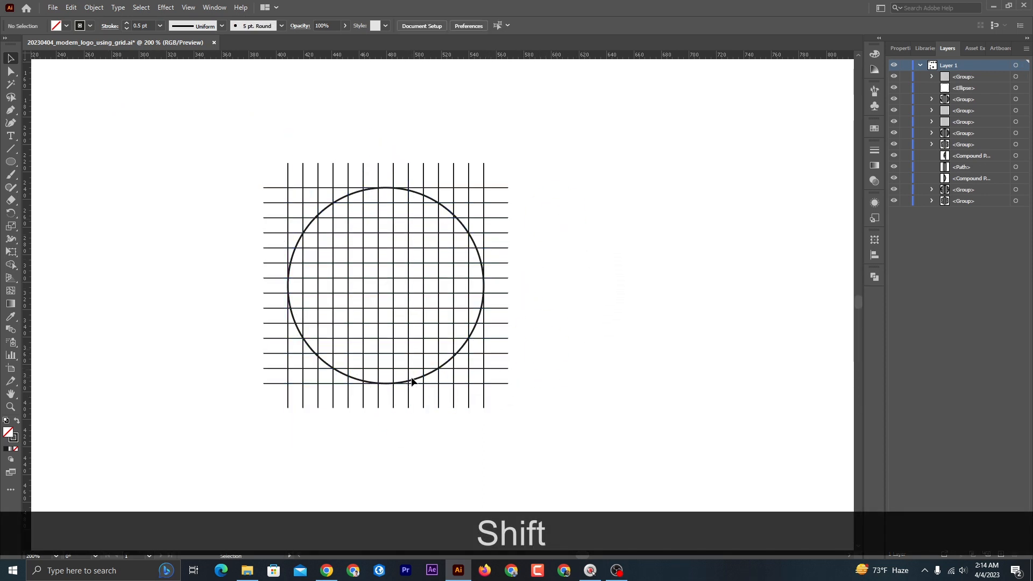
Duplicate the circle in place and shrink the copy from its centre to about 120.5 px, one grid cell inside the original.
click(415, 380)
click(66, 7)
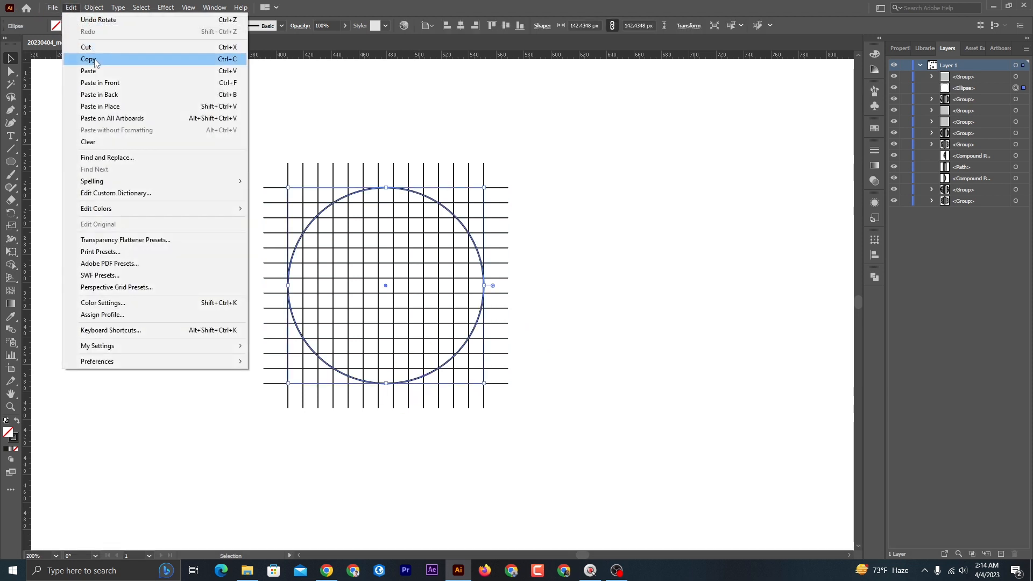
click(78, 60)
click(70, 8)
click(80, 106)
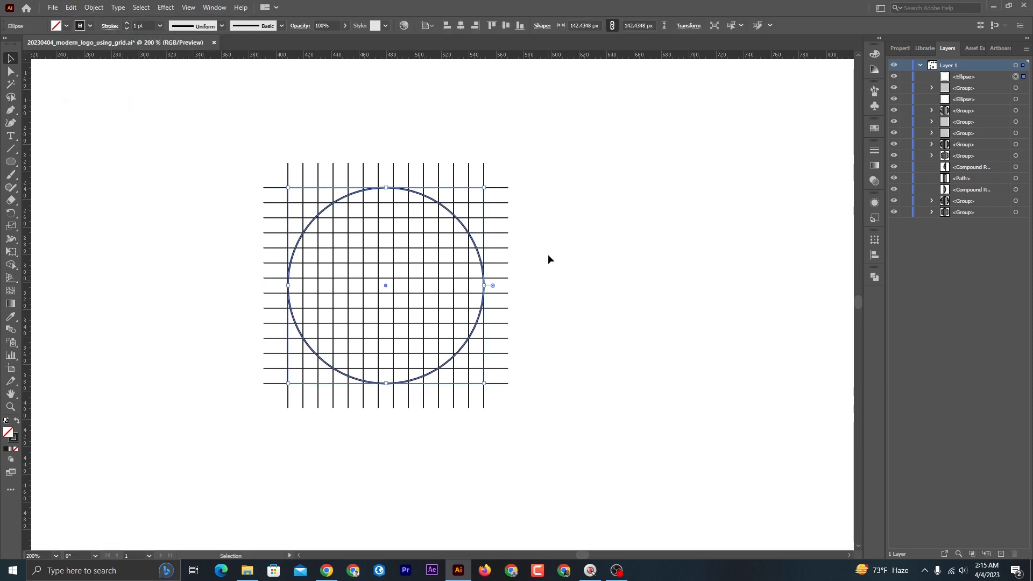
click(478, 320)
drag(482, 387, 469, 368)
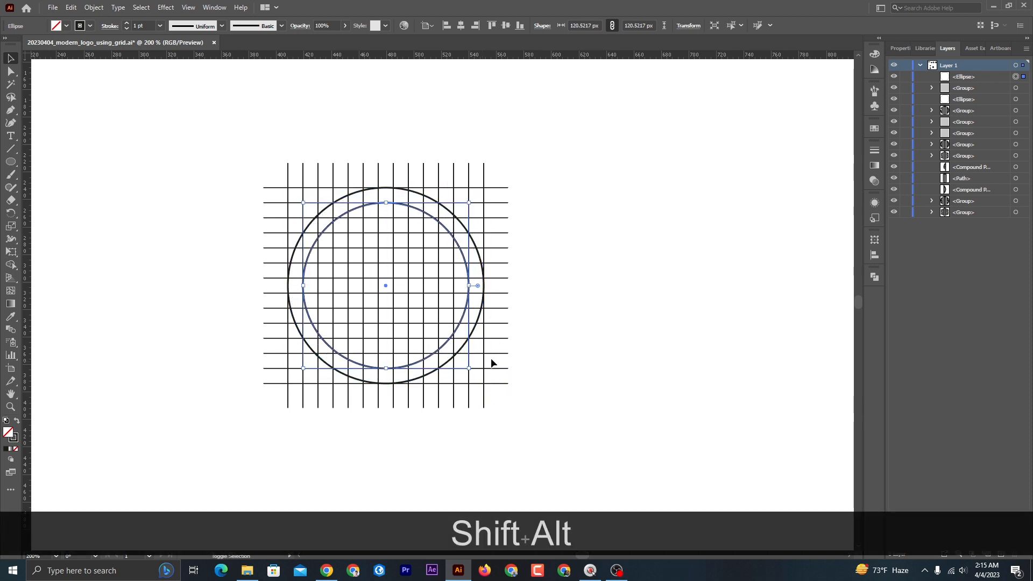
Select the grid and both circles, swap fill and stroke, and fill the centre cell black with the Shape Builder tool.
drag(247, 148, 512, 422)
scroll(360, 290, up, 2)
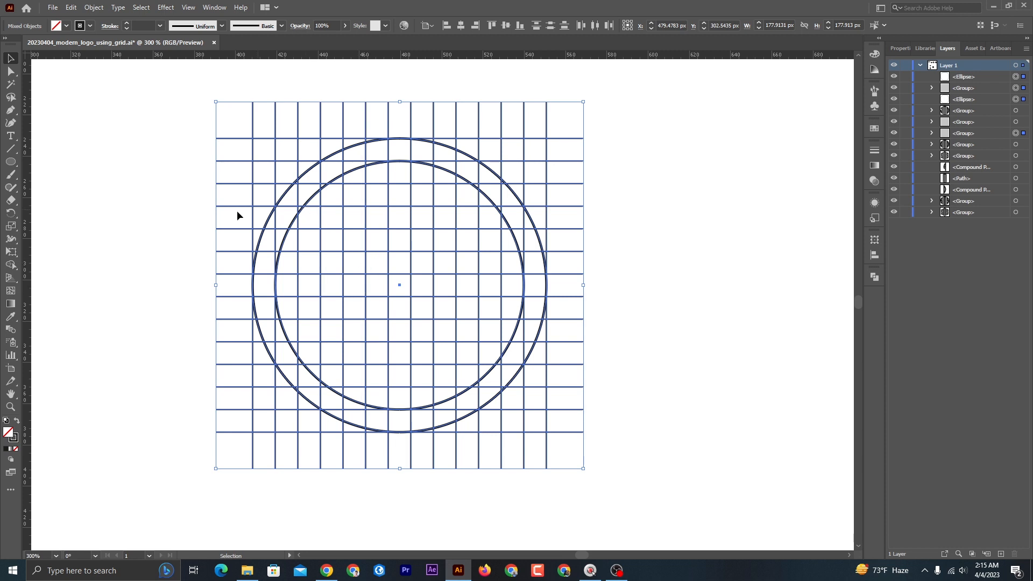
click(11, 265)
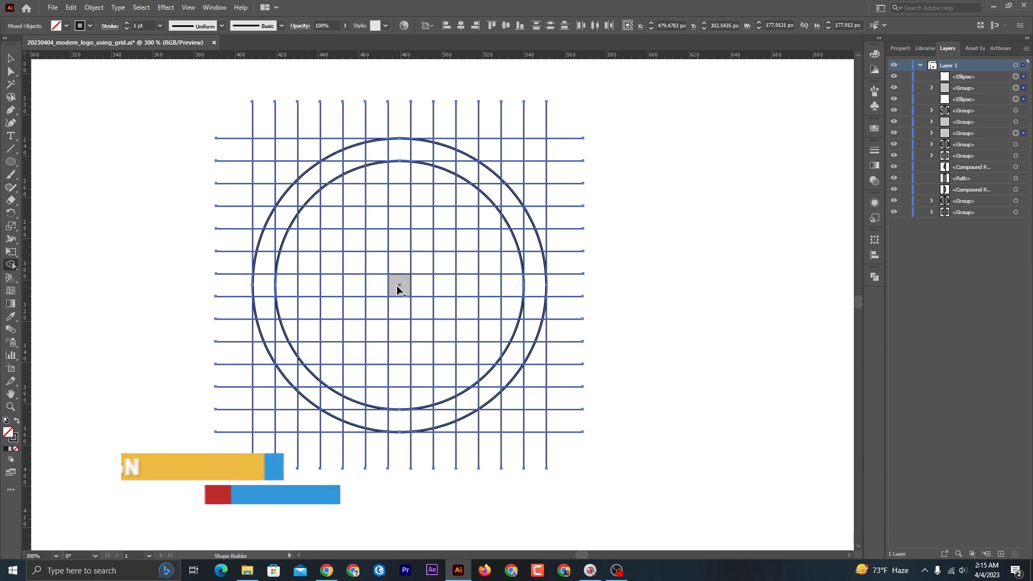
click(397, 291)
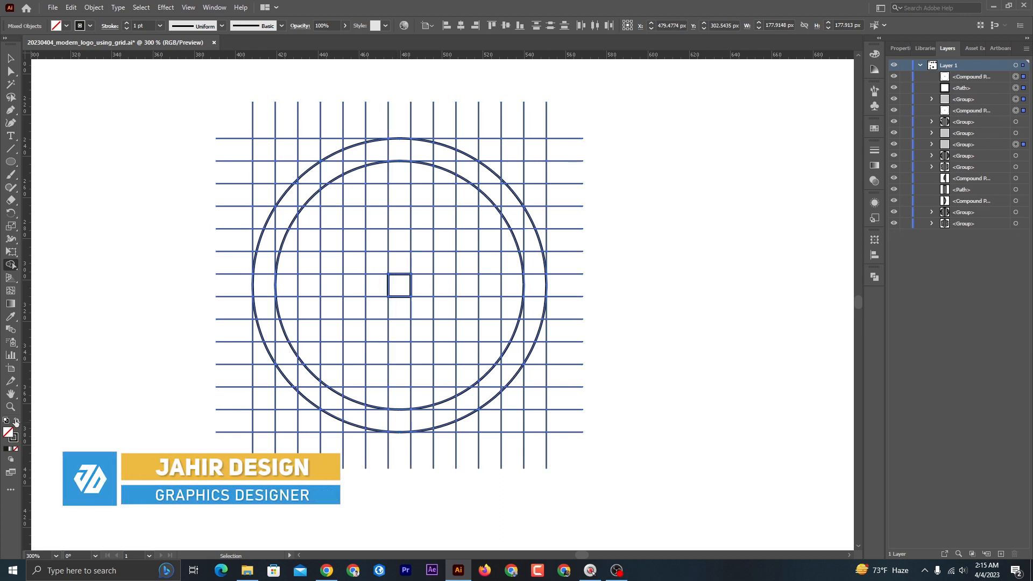
click(17, 422)
click(400, 285)
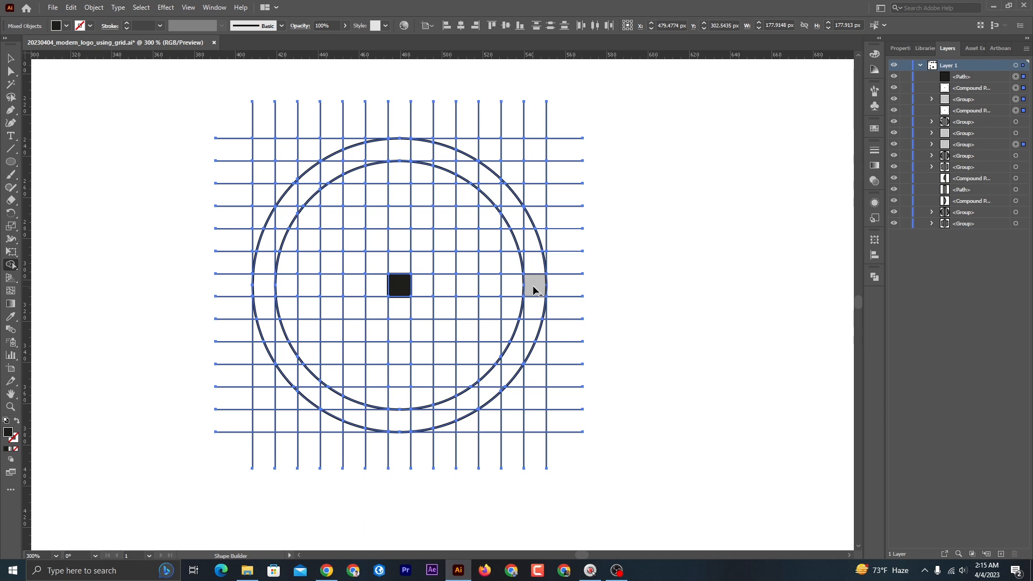
drag(498, 290, 498, 291)
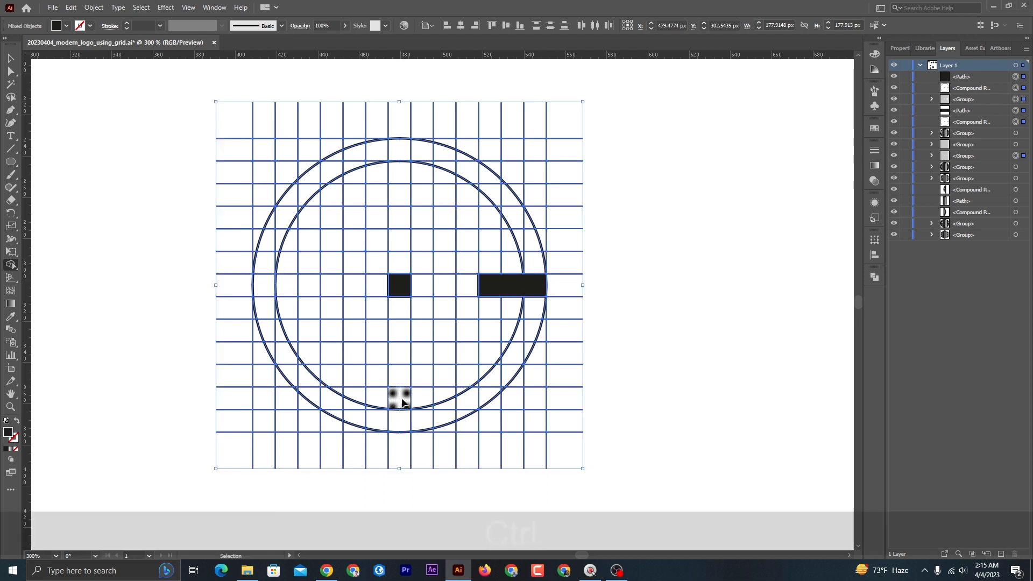
key(ctrl+z)
key(ctrl+z)
Fill the ring's middle right-hand cell and build the S's middle bar and upper half along the left side of the ring.
click(538, 285)
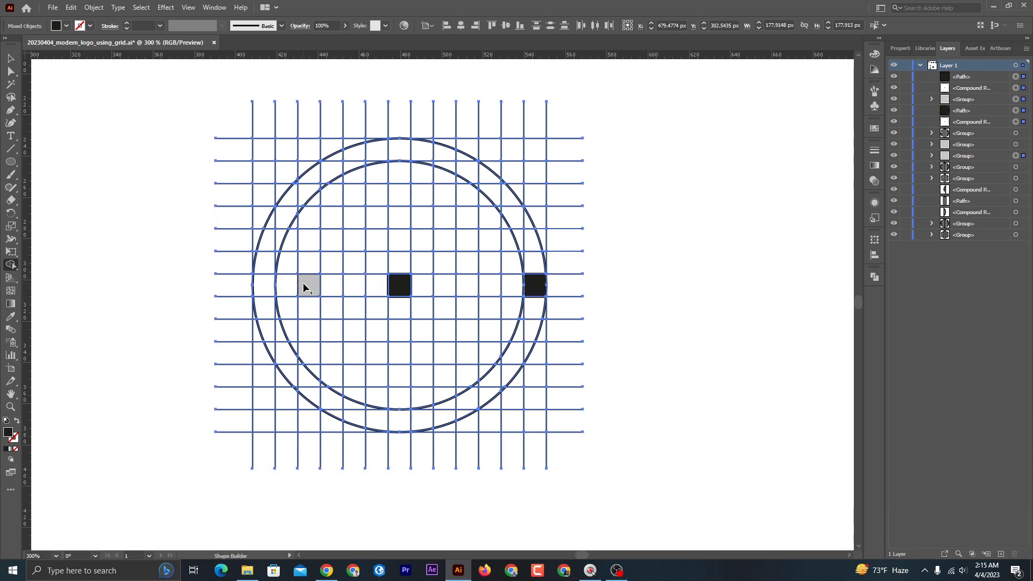
drag(308, 287, 262, 289)
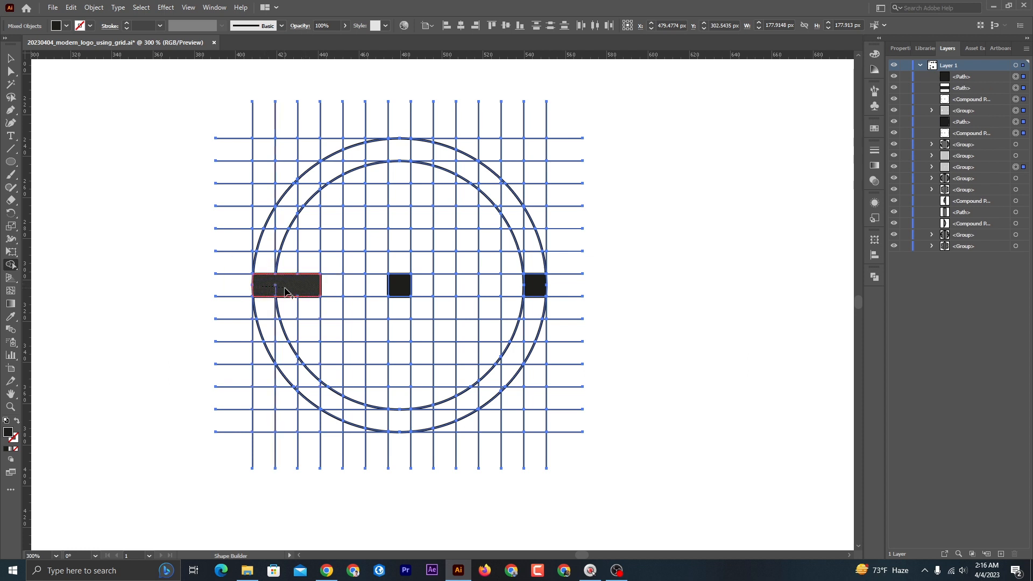
drag(291, 213, 289, 208)
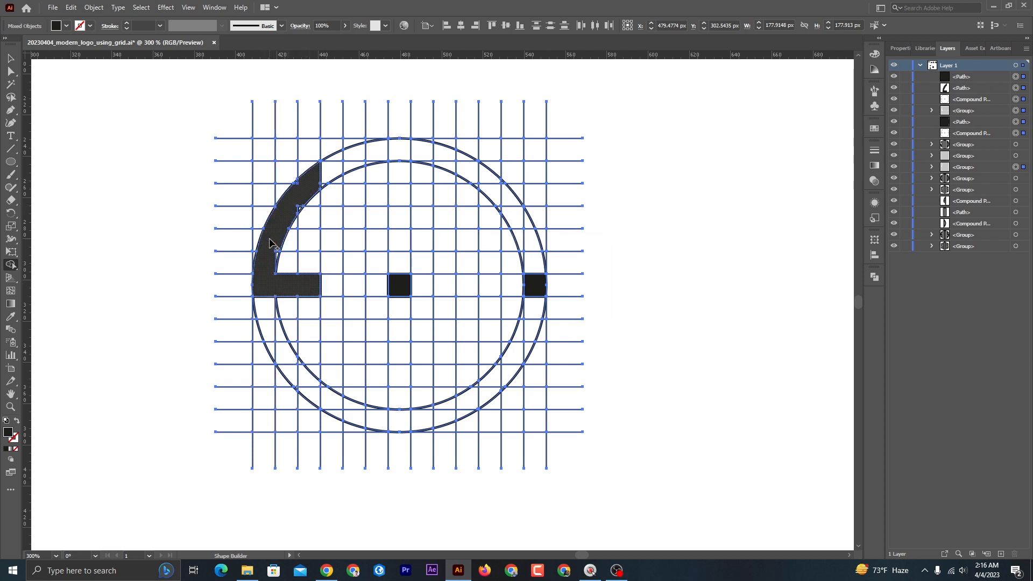
scroll(303, 218, up, 5)
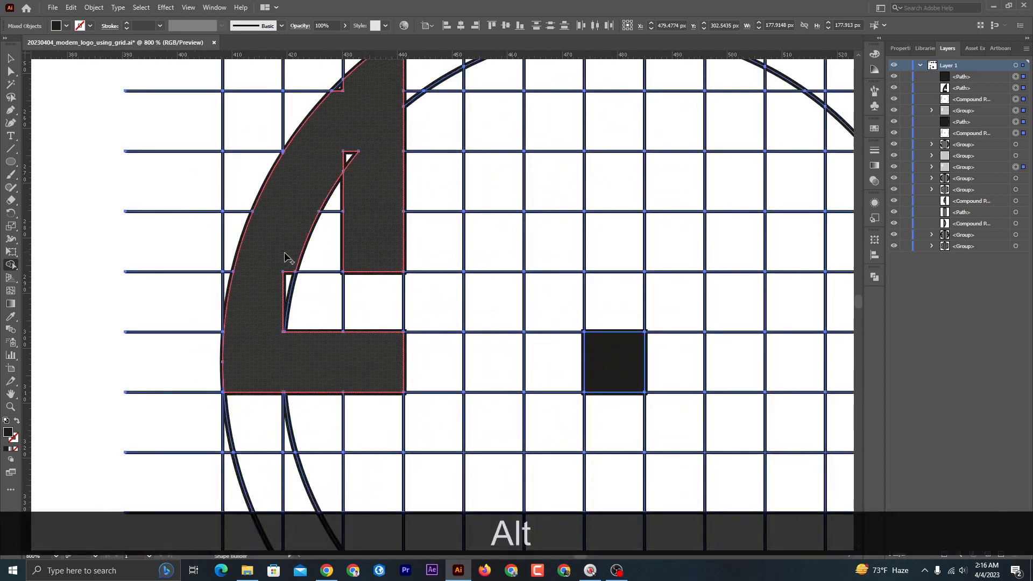
scroll(364, 226, down, 2)
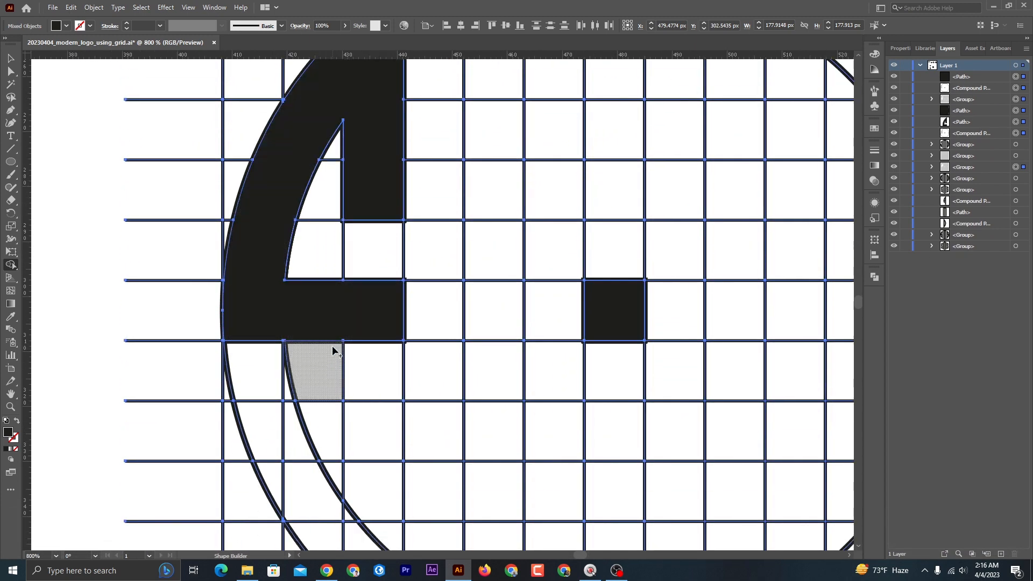
Build the S's lower half by merging its vertical stem with the lower-left ring segments, including the small slivers.
scroll(331, 345, down, 2)
drag(353, 332, 356, 466)
drag(324, 432, 325, 429)
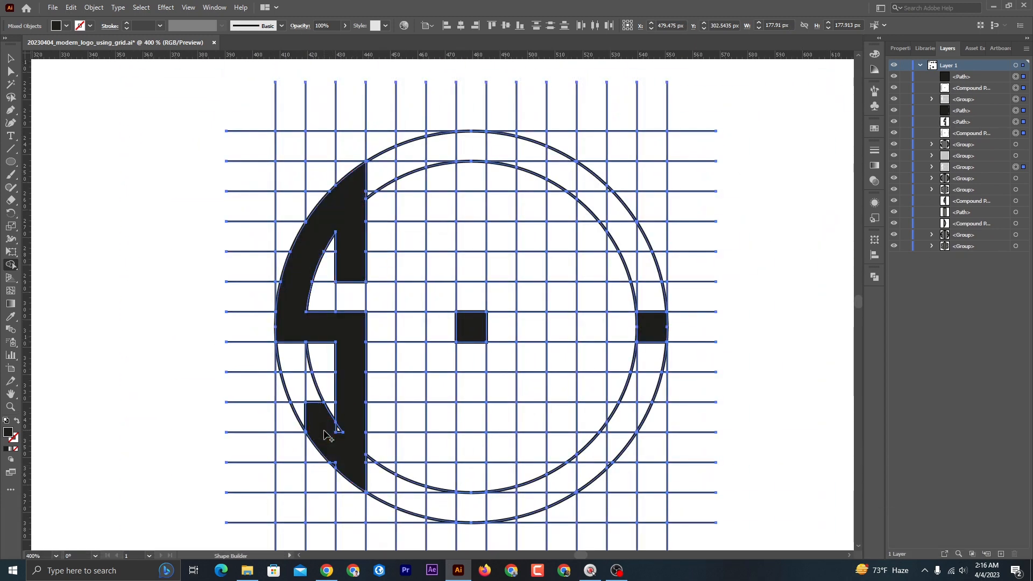
scroll(339, 435, up, 3)
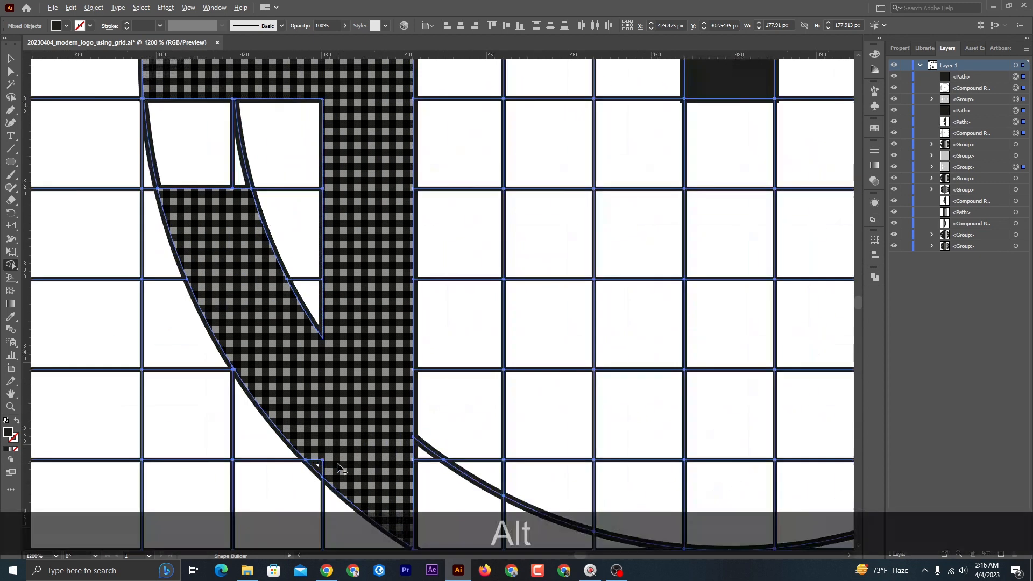
scroll(283, 380, down, 4)
scroll(282, 375, down, 2)
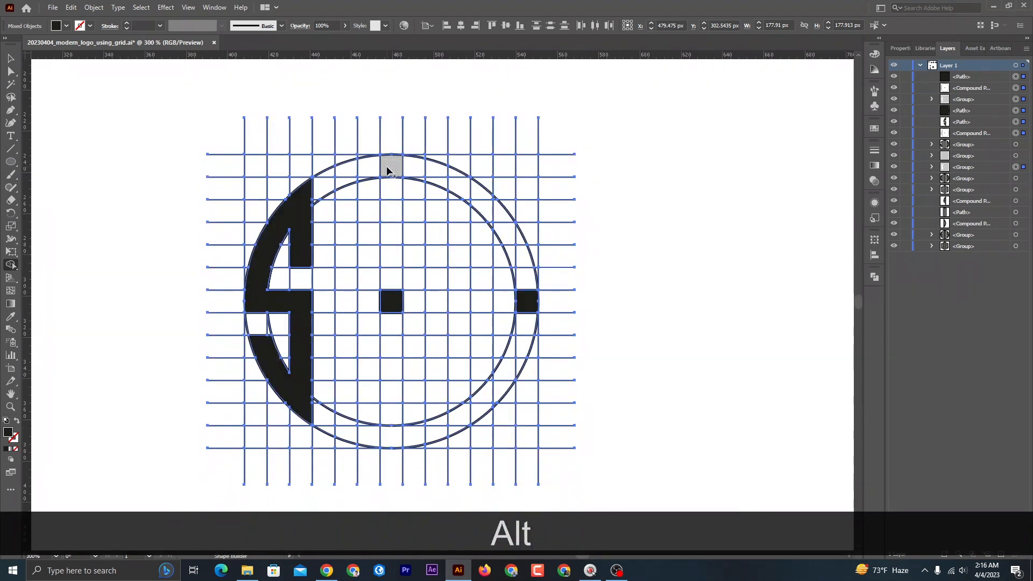
Build the M by merging three full-height vertical bars with the ring segments that join them at the top.
mouse_move(392, 167)
mouse_down()
mouse_move(399, 340)
mouse_move(392, 415)
mouse_move(439, 303)
mouse_up()
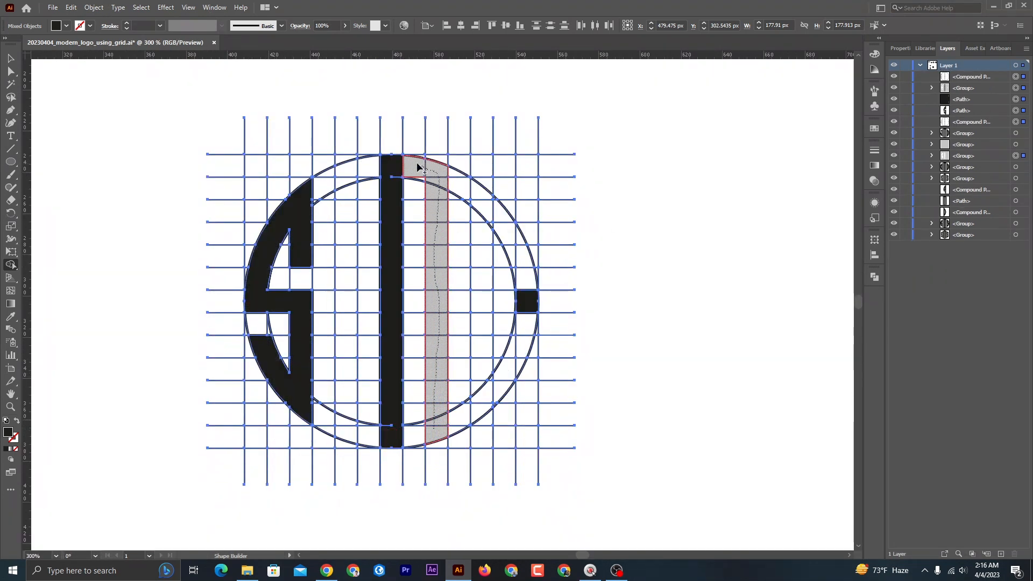
mouse_move(419, 167)
mouse_down()
mouse_move(370, 168)
mouse_move(345, 210)
mouse_up()
drag(348, 366, 346, 428)
scroll(400, 178, up, 4)
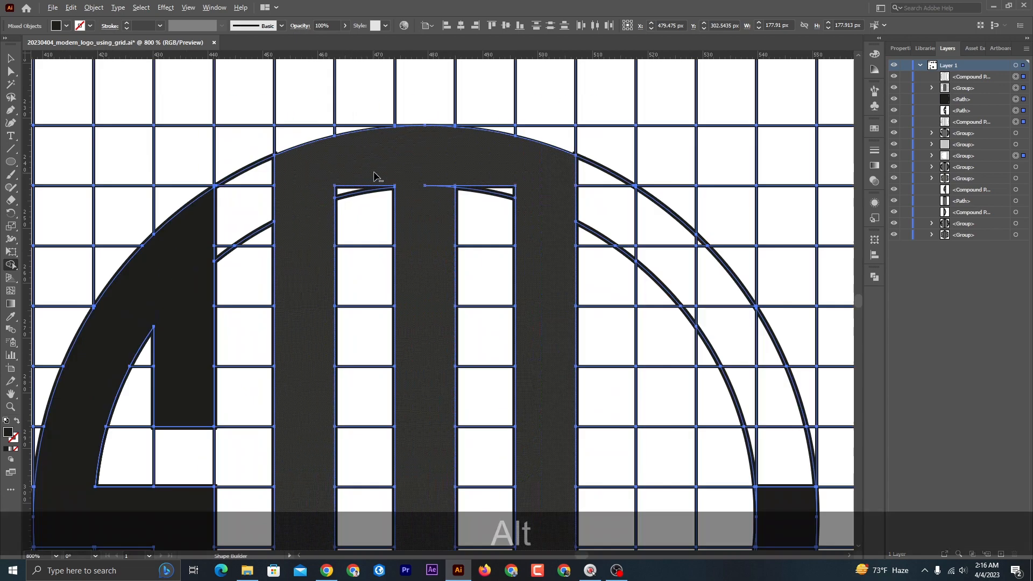
scroll(464, 198, down, 4)
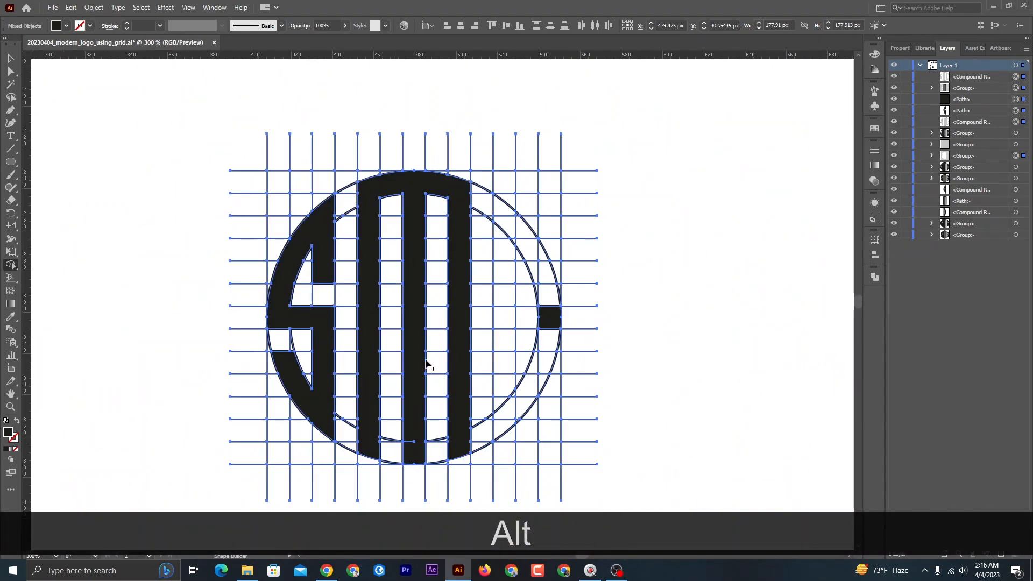
Build the D by merging a vertical stem with the right-hand ring segments.
scroll(426, 362, up, 4)
scroll(387, 431, down, 2)
scroll(491, 358, up, 5)
scroll(523, 330, right, 4)
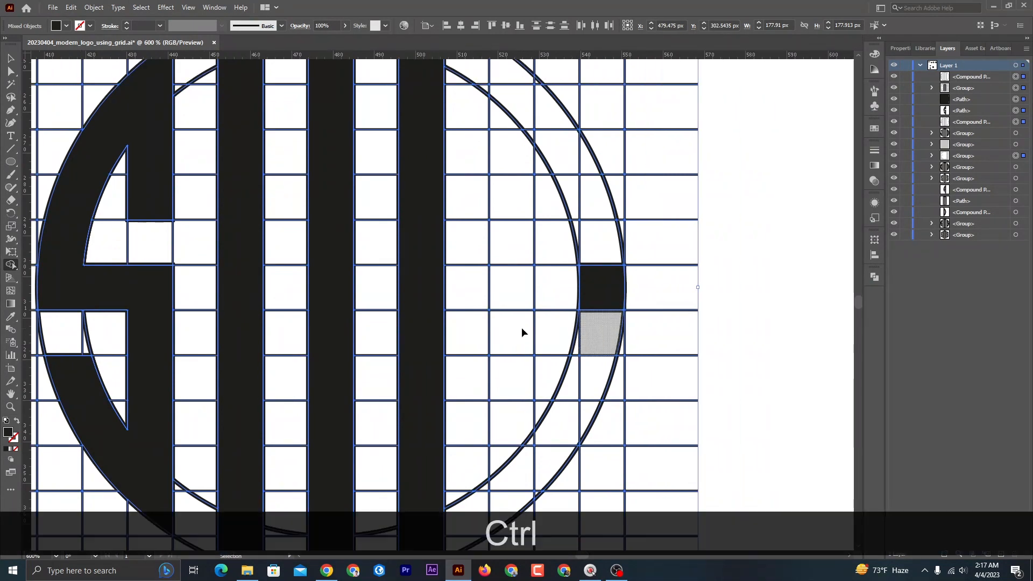
scroll(505, 325, down, 1)
mouse_move(486, 160)
mouse_down()
mouse_move(497, 248)
mouse_move(483, 449)
mouse_move(554, 336)
mouse_move(536, 234)
mouse_move(492, 175)
mouse_move(514, 189)
mouse_up()
scroll(535, 263, up, 3)
mouse_move(538, 222)
mouse_down()
mouse_move(531, 248)
mouse_move(515, 223)
mouse_move(541, 280)
mouse_up()
scroll(543, 293, down, 3)
drag(534, 384, 543, 379)
scroll(543, 378, up, 4)
drag(522, 316, 539, 361)
scroll(538, 365, down, 3)
scroll(483, 450, up, 3)
drag(493, 408, 534, 392)
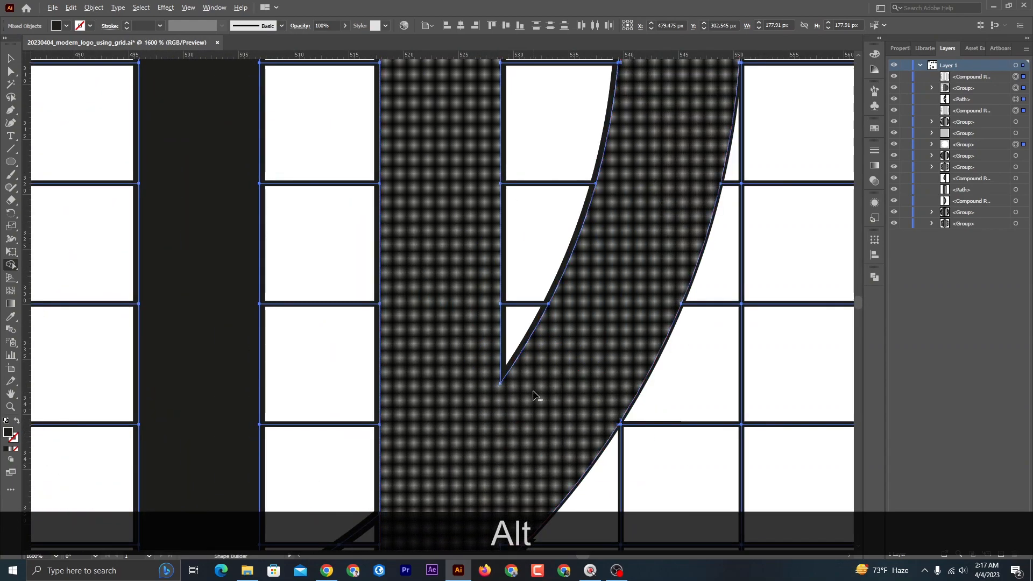
Clean up the leftover slivers along the D's curve with the Shape Builder tool.
scroll(534, 393, down, 3)
scroll(533, 323, up, 3)
scroll(522, 145, up, 6)
drag(567, 245, 504, 293)
scroll(503, 293, down, 10)
scroll(496, 292, up, 8)
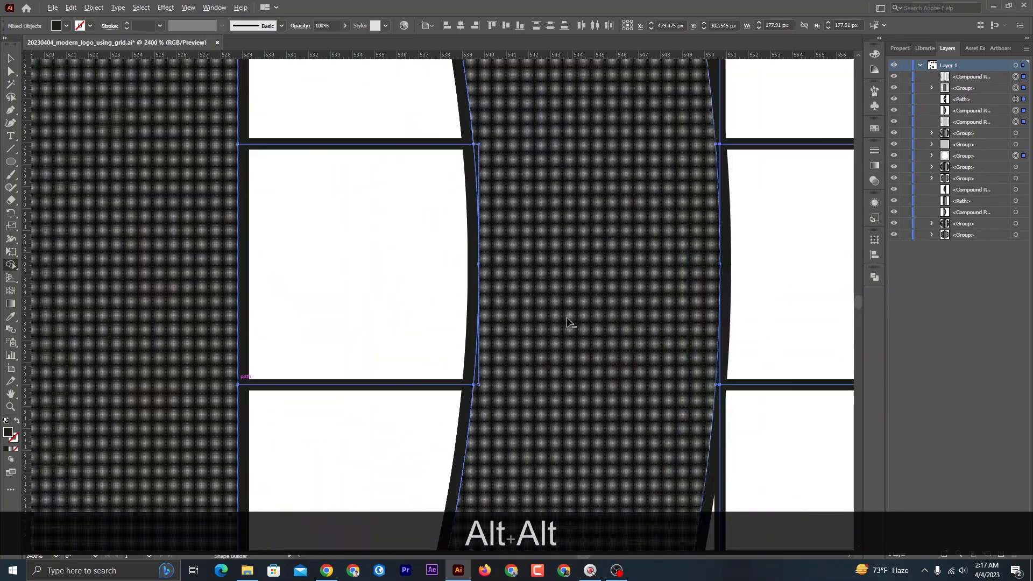
scroll(462, 301, down, 6)
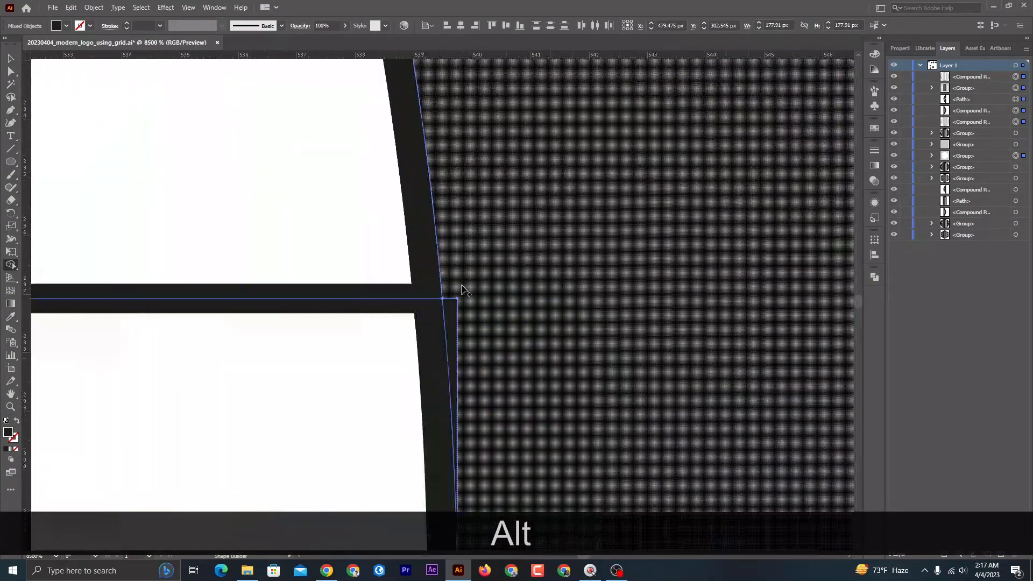
scroll(471, 441, up, 6)
scroll(470, 454, down, 10)
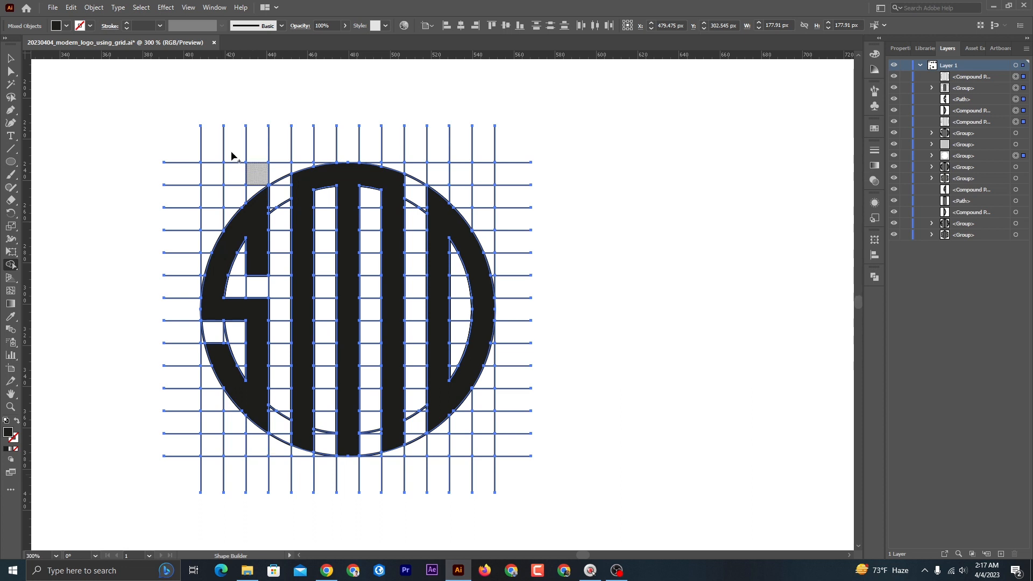
Select the S, M and D shapes and move them off the grid to the empty area on its right.
key(v)
click(135, 268)
click(217, 276)
shift+click(302, 260)
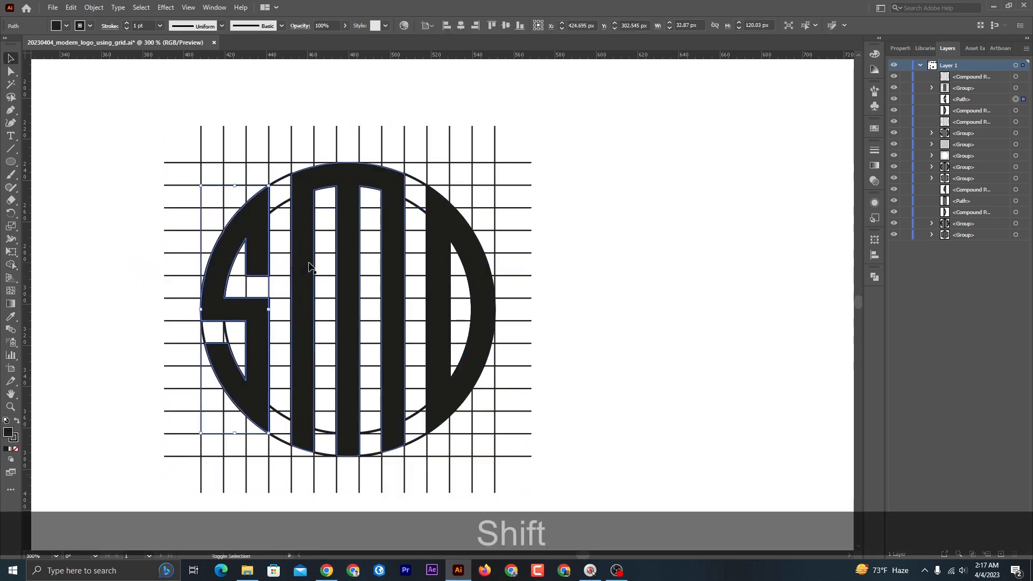
shift+click(415, 252)
shift+click(442, 248)
scroll(445, 245, down, 2)
drag(445, 244, 716, 231)
drag(518, 166, 540, 448)
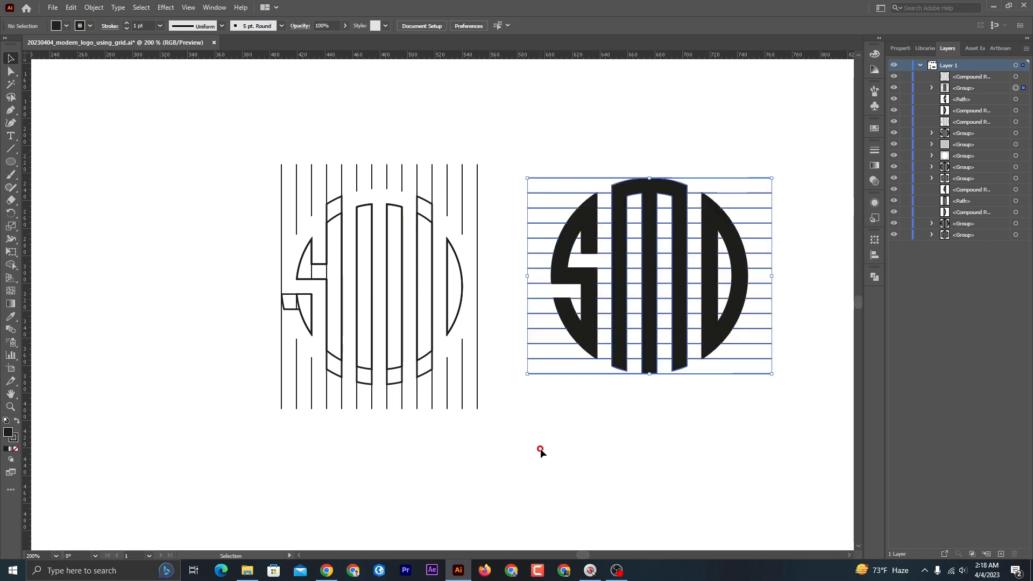
key(Delete)
key(ctrl+z)
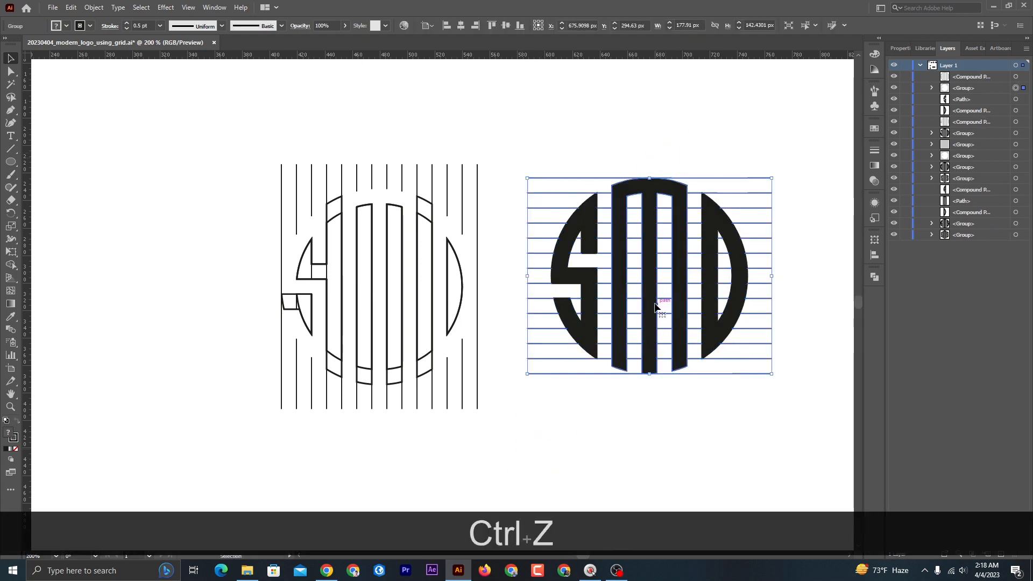
Ungroup the M and horizontal lines, then delete the line pieces on the left side of the moved letters.
right_click(655, 307)
click(677, 388)
drag(519, 150, 540, 444)
key(Delete)
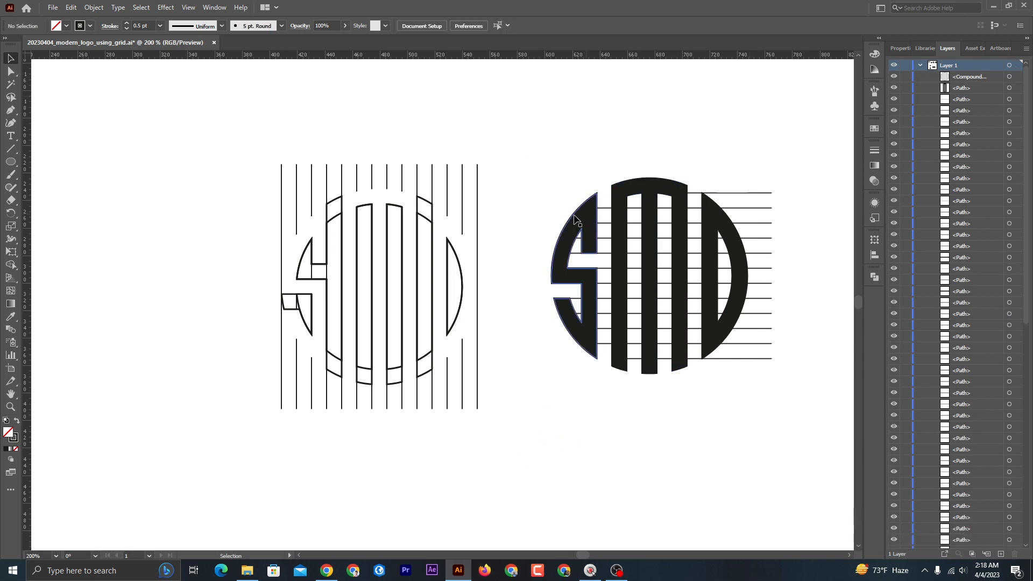
Delete the leftover vertical lines and outline shapes of the original grid, then select the S.
drag(491, 498, 501, 509)
key(Delete)
click(589, 323)
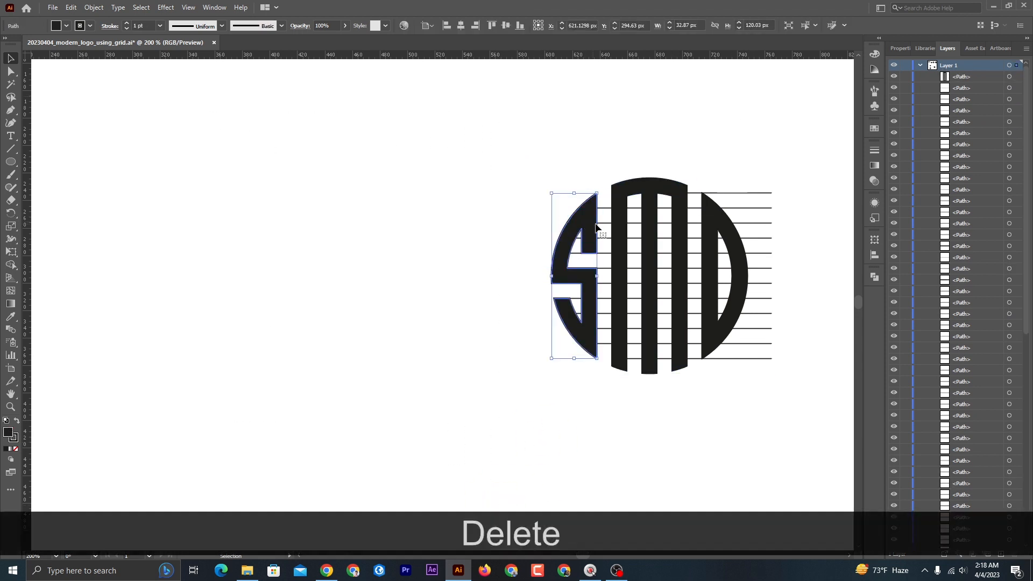
Move the S, M and D shapes to the empty area left of the grid and delete the leftover grid lines.
shift+click(616, 221)
shift+click(721, 221)
drag(721, 221, 411, 259)
drag(565, 163, 797, 456)
key(Delete)
Select the S, M and D shapes and increase their stroke weight to thicken the letters.
drag(195, 179, 476, 376)
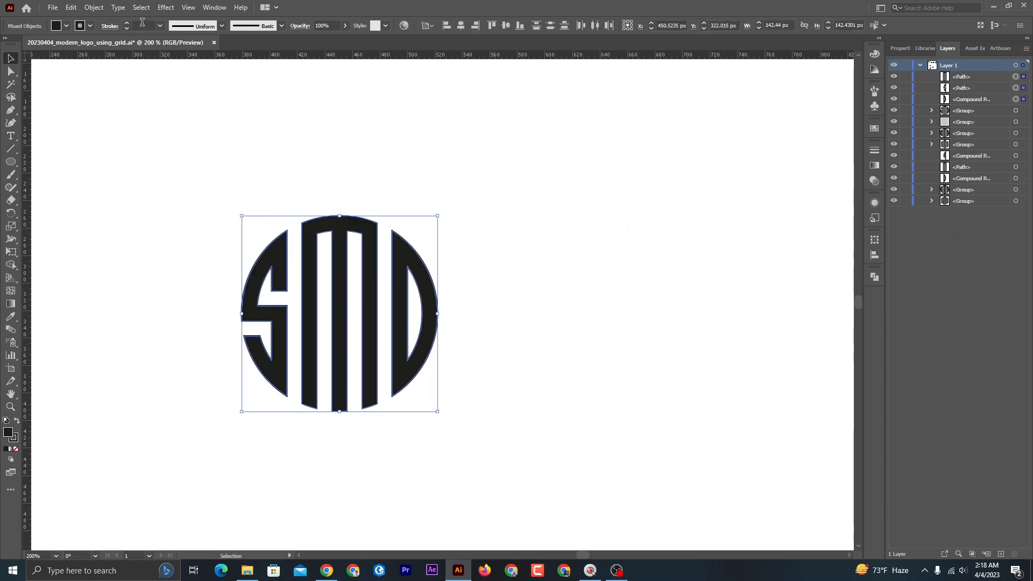
key(Up)
key(Up)
key(Up)
key(Up)
key(Up)
key(Up)
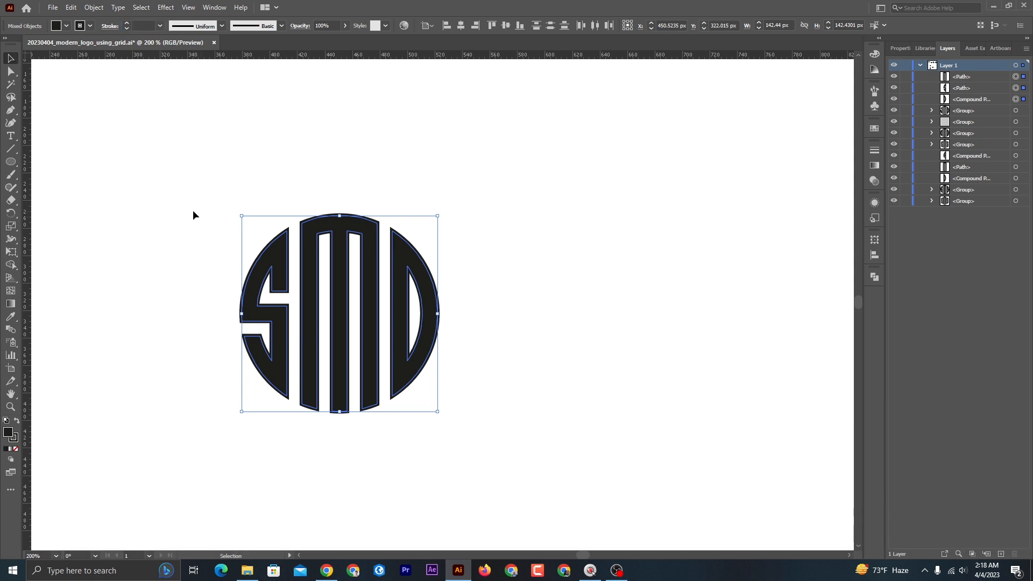
Expand the thickened SMD letters into filled shapes and unite each with its outline using Pathfinder.
click(94, 7)
click(99, 168)
key(Return)
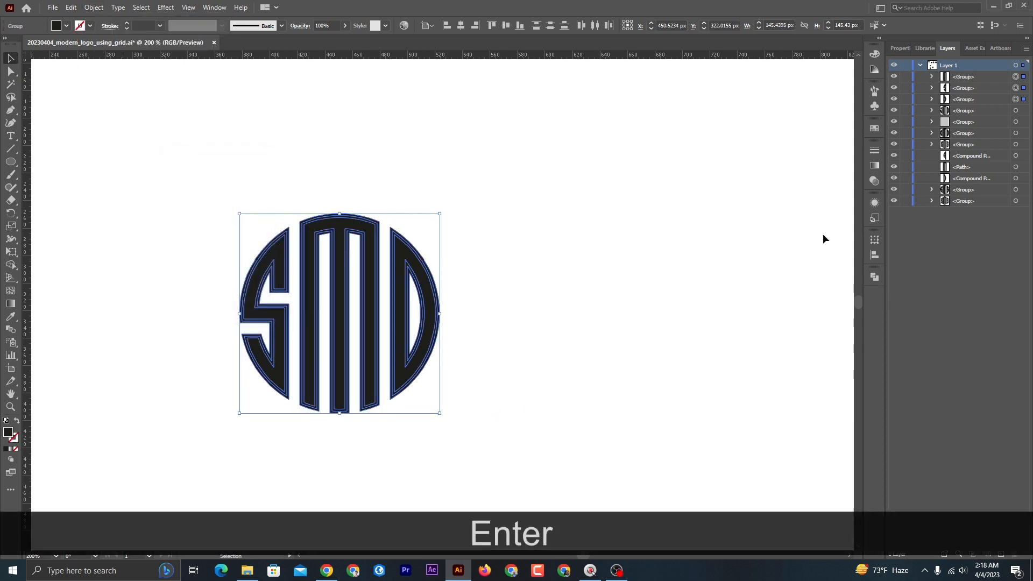
click(874, 277)
click(749, 300)
click(487, 297)
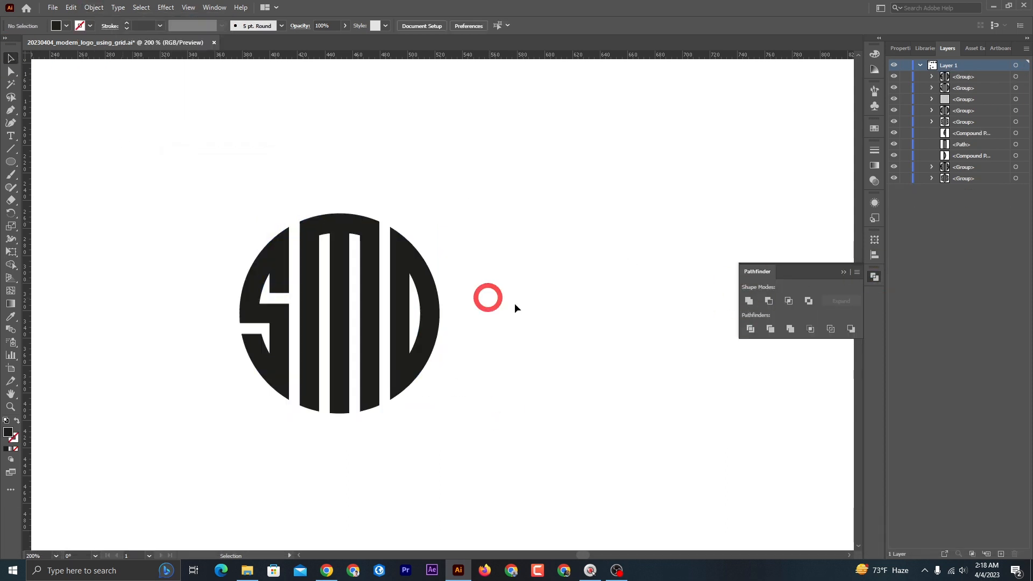
click(843, 272)
Group the SMD letters and place the logo directly below the JMD logo.
scroll(554, 320, down, 2)
click(486, 326)
right_click(460, 302)
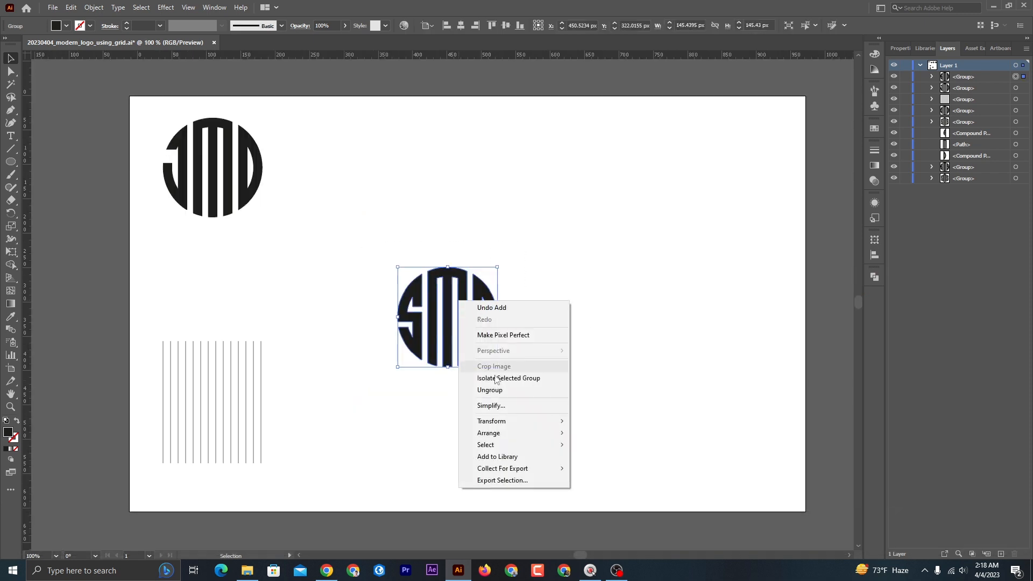
drag(369, 237, 535, 360)
key(ctrl+g)
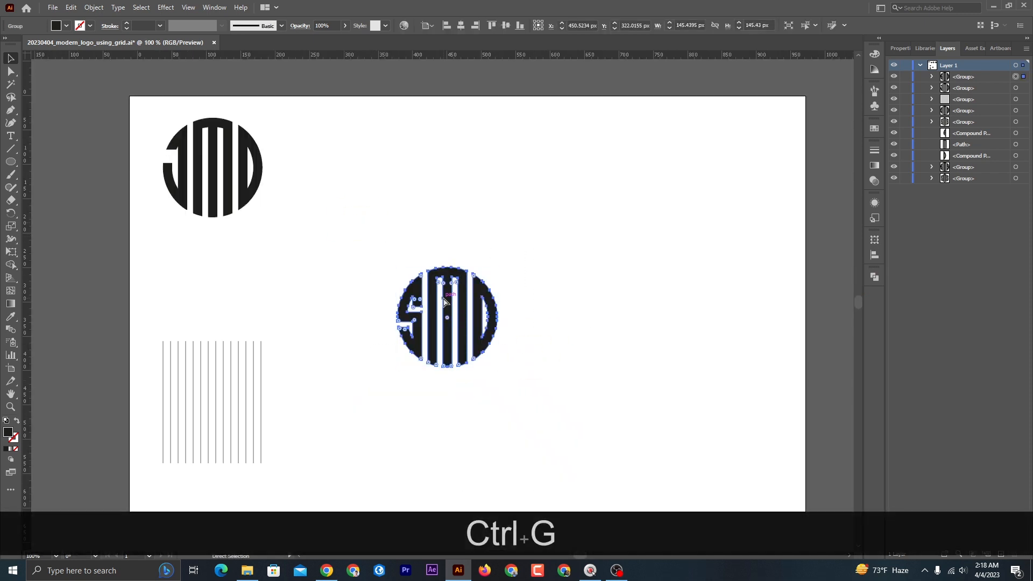
drag(446, 292, 224, 260)
click(332, 319)
Select the vertical line grid and centre it horizontally and vertically on the artboard.
drag(322, 447, 261, 429)
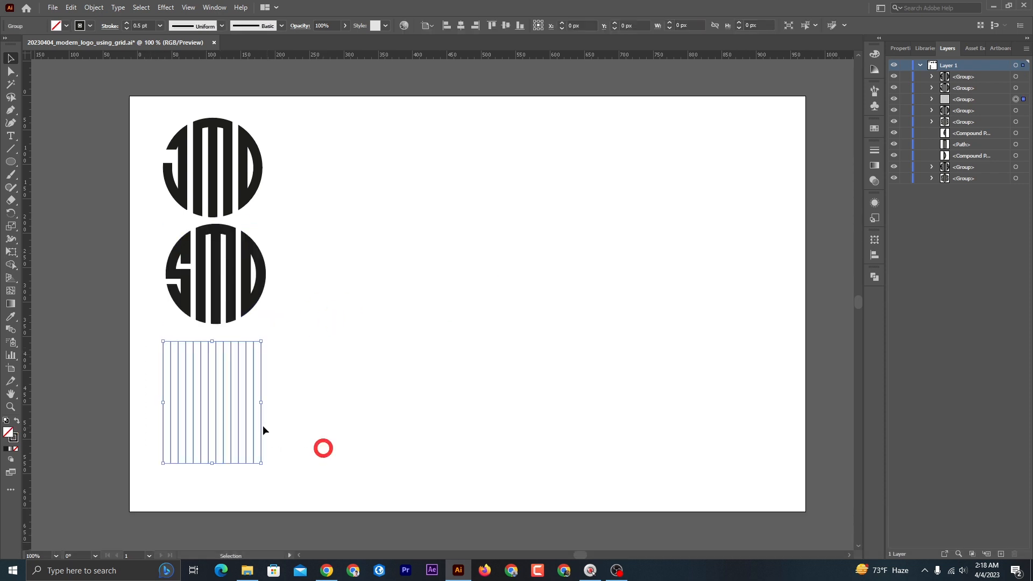
click(460, 26)
click(505, 26)
scroll(506, 287, up, 3)
scroll(502, 288, down, 1)
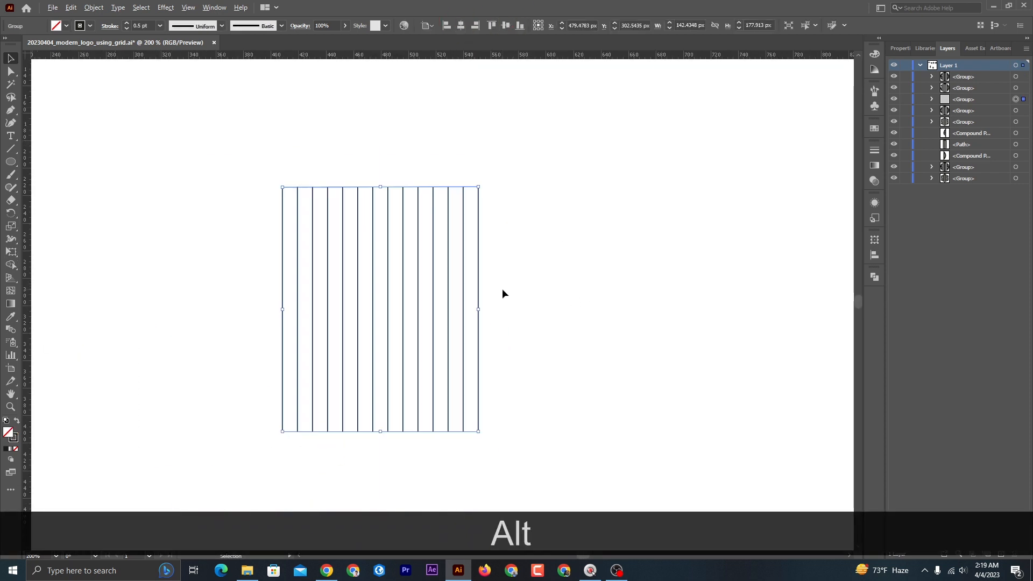
scroll(532, 287, left, 4)
click(633, 269)
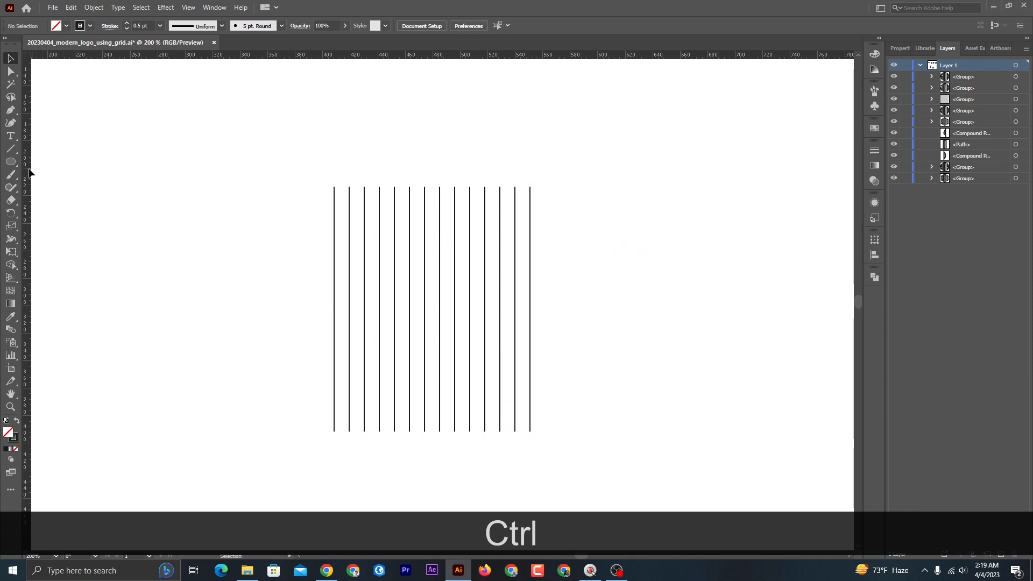
Create a six-sided polygon with a 50 px radius beside the grid and rotate it 90° so a corner points up.
click(11, 162)
click(57, 201)
click(225, 294)
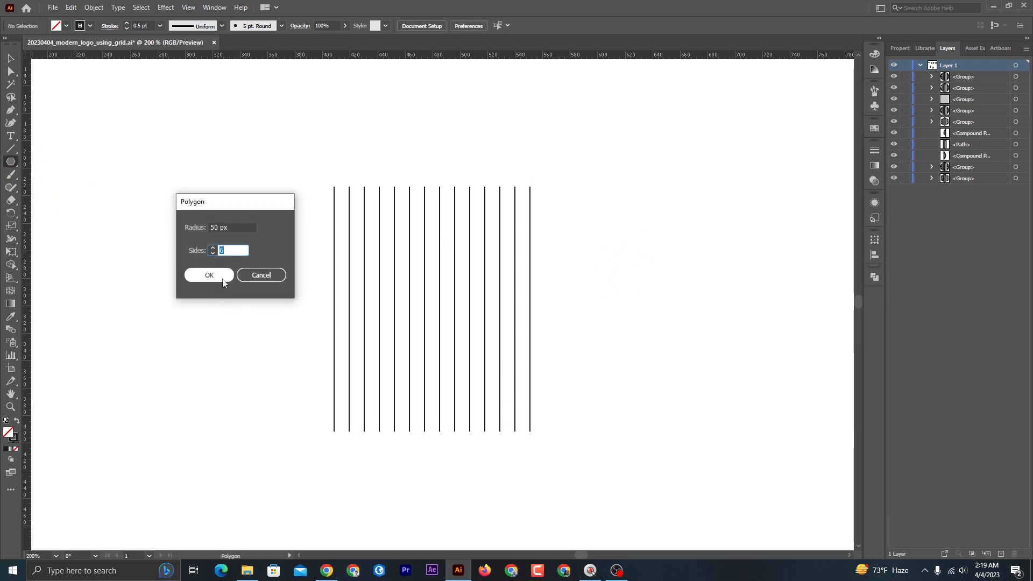
click(222, 278)
key(v)
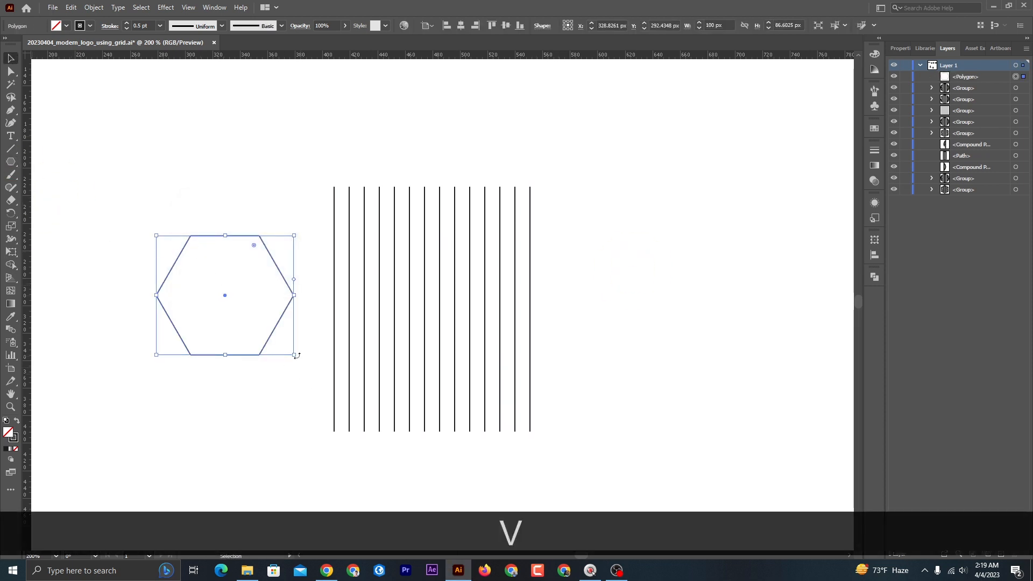
drag(306, 360, 168, 358)
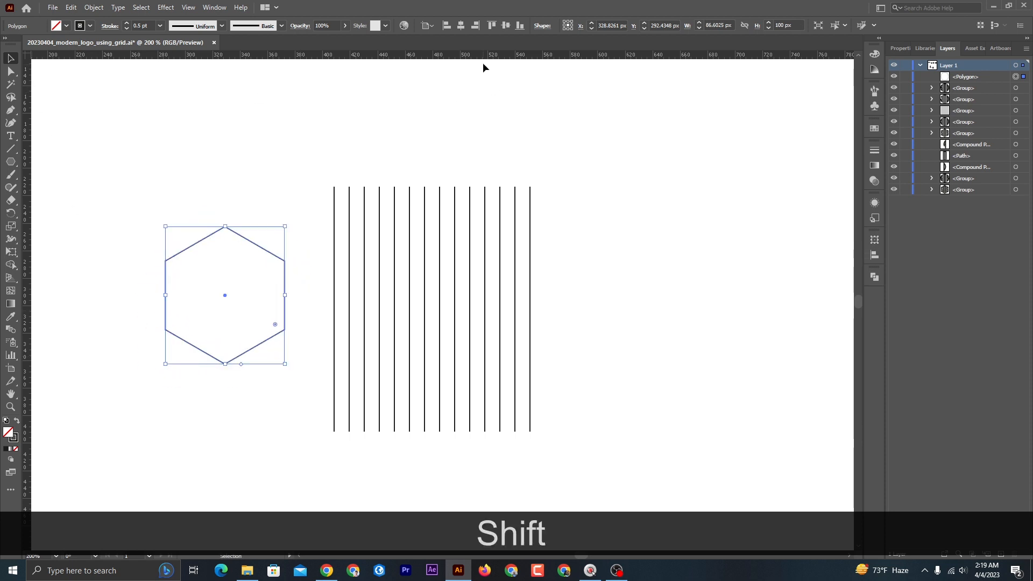
Centre the hexagon on the line grid and scale it proportionally to the grid's width, about 142 px.
click(460, 26)
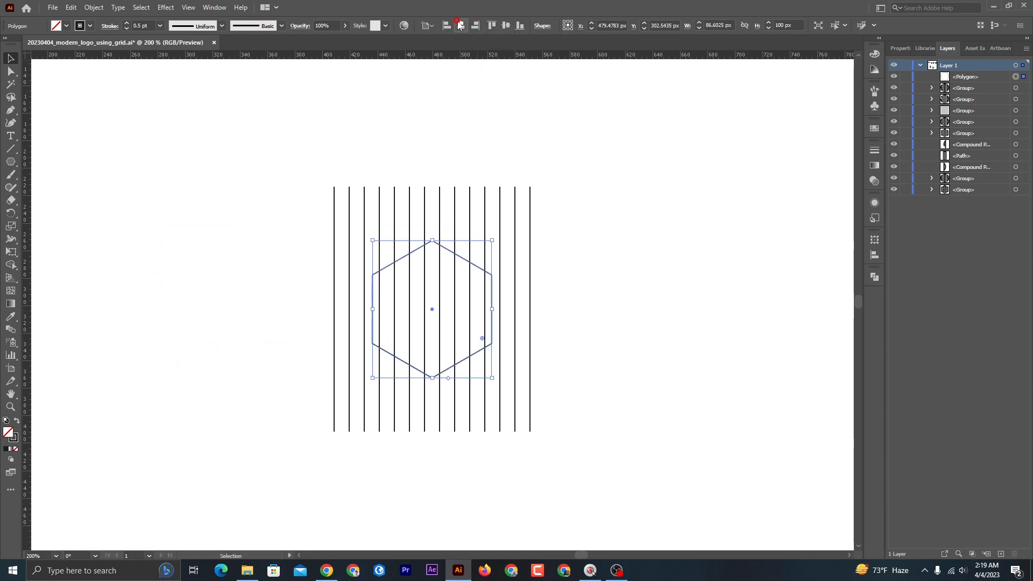
drag(491, 377, 528, 460)
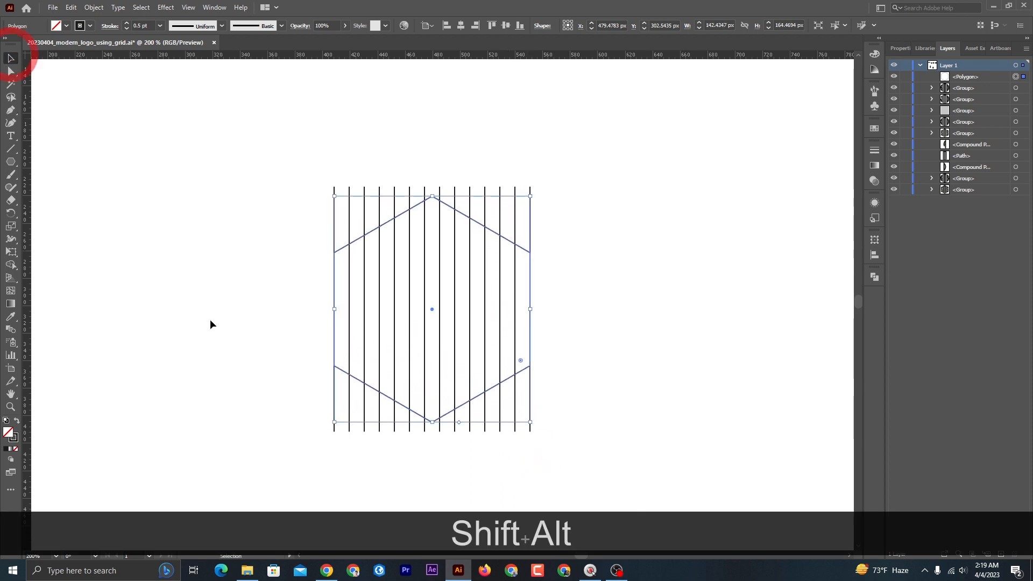
click(371, 440)
Copy the vertical line grid, paste it in place and rotate the copy 90° into horizontal lines.
drag(402, 466, 391, 431)
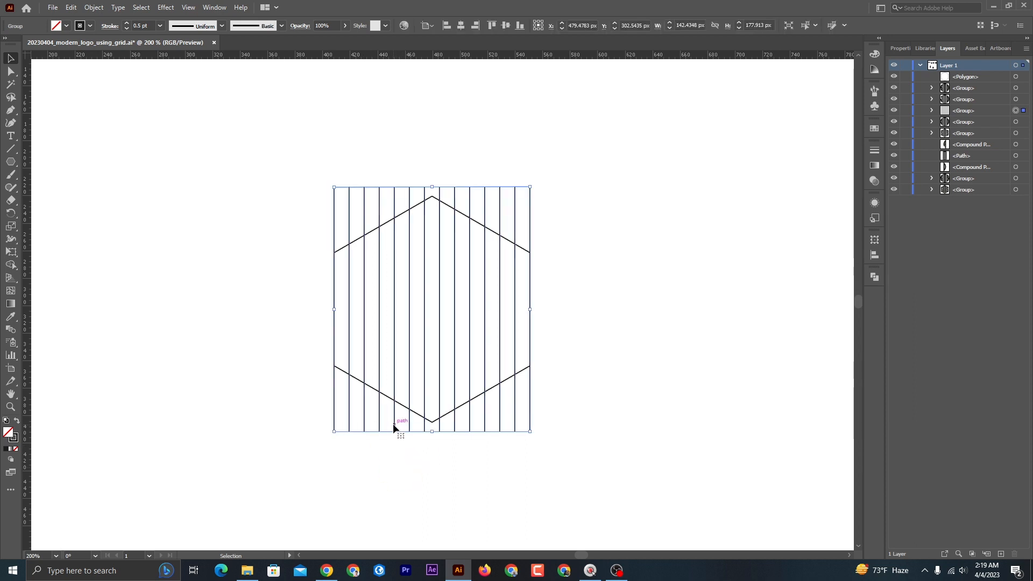
click(71, 7)
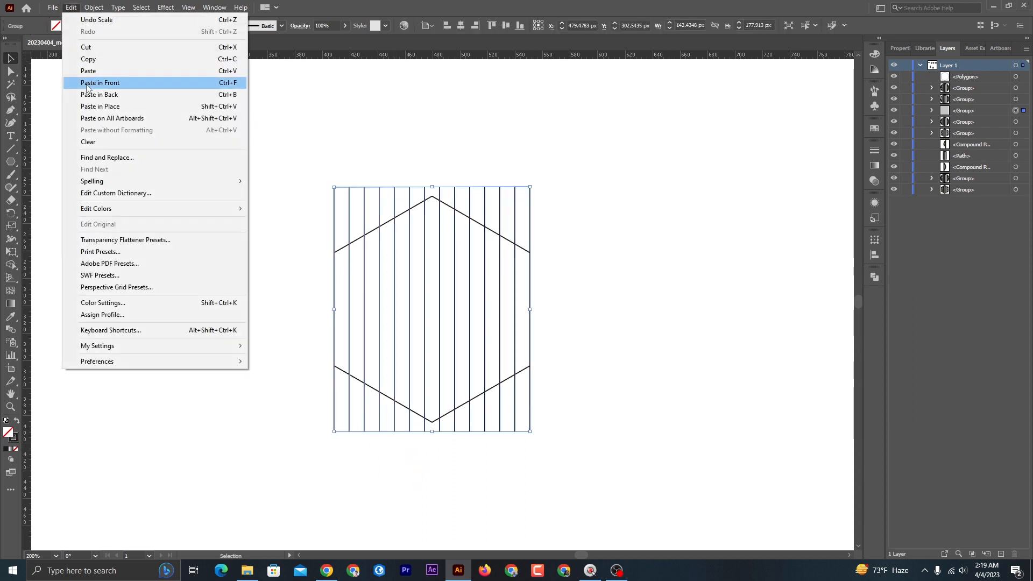
click(89, 59)
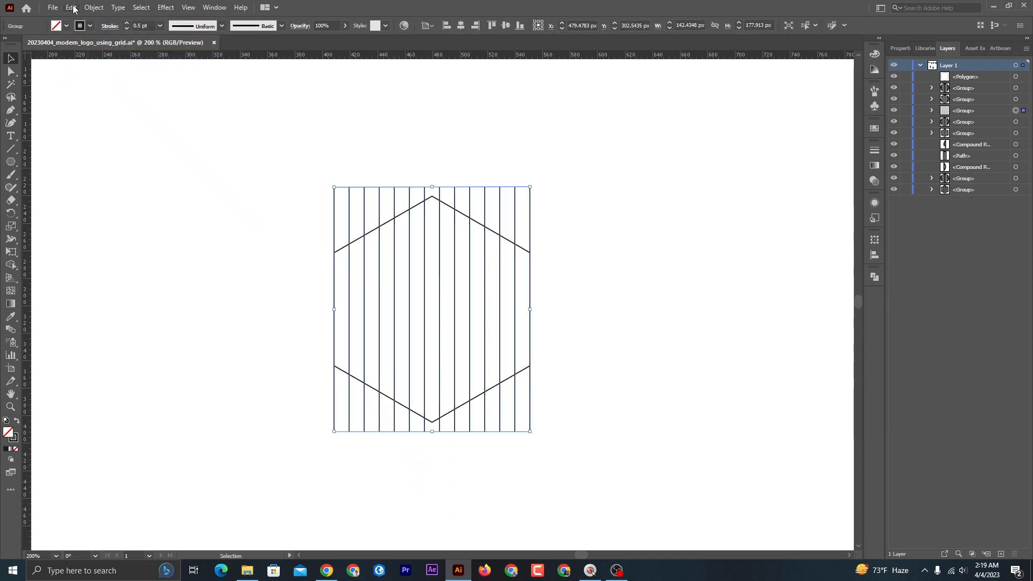
click(71, 8)
click(102, 106)
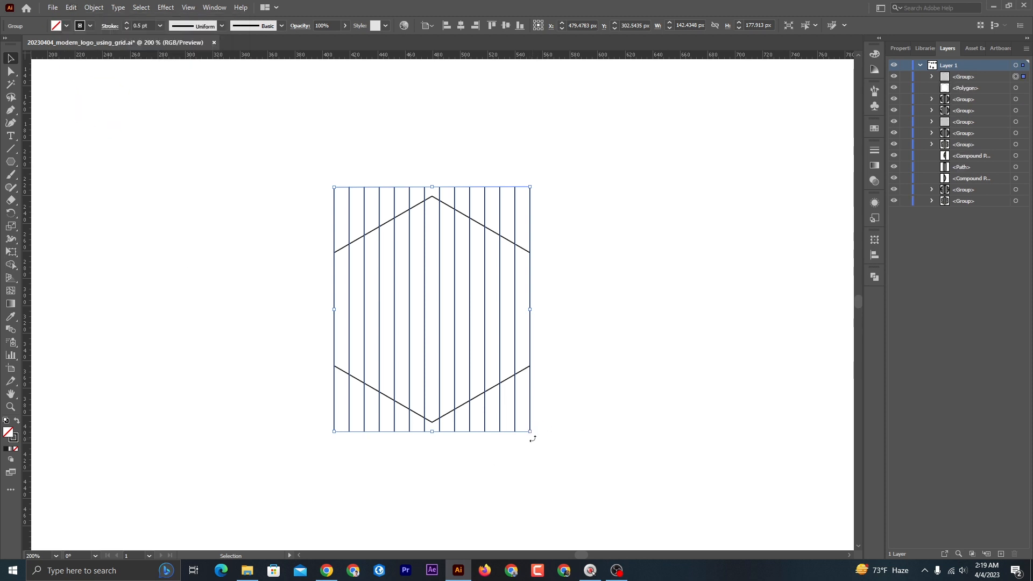
drag(533, 439, 603, 231)
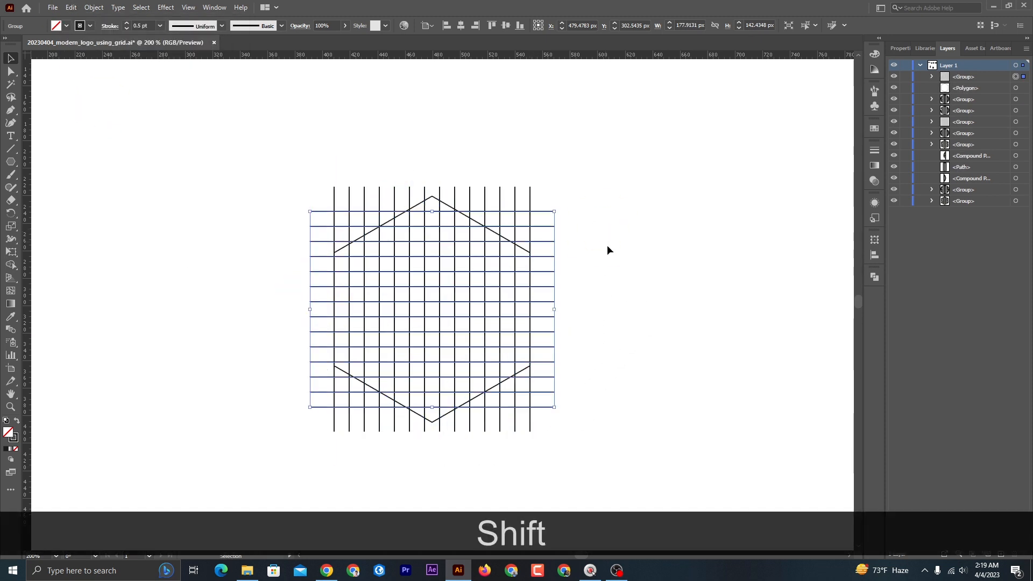
Reflect a copy of the vertical lines at a 60° angle to add diagonal lines parallel to the hexagon's sides.
drag(588, 426, 588, 431)
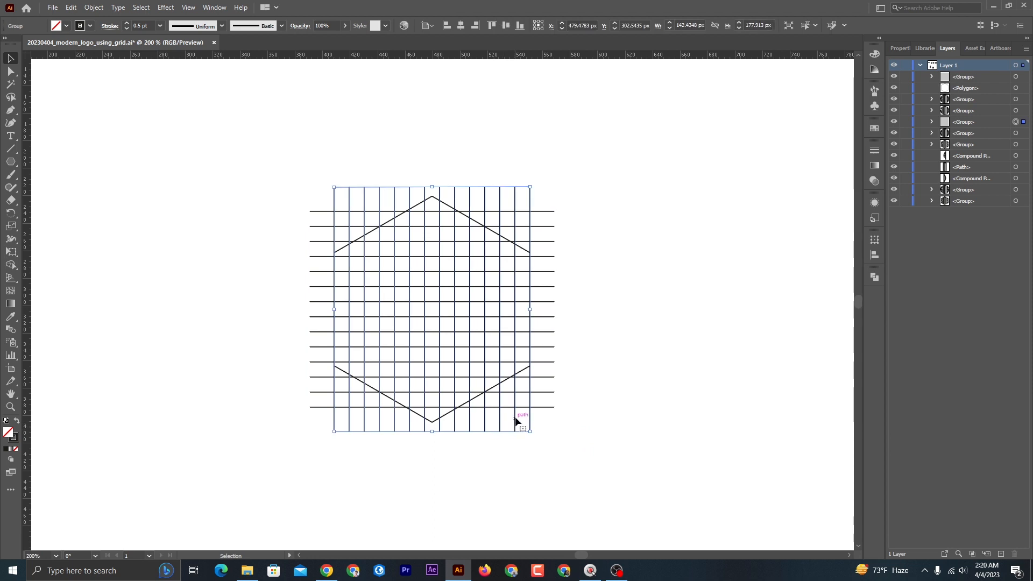
right_click(518, 418)
click(564, 349)
click(645, 391)
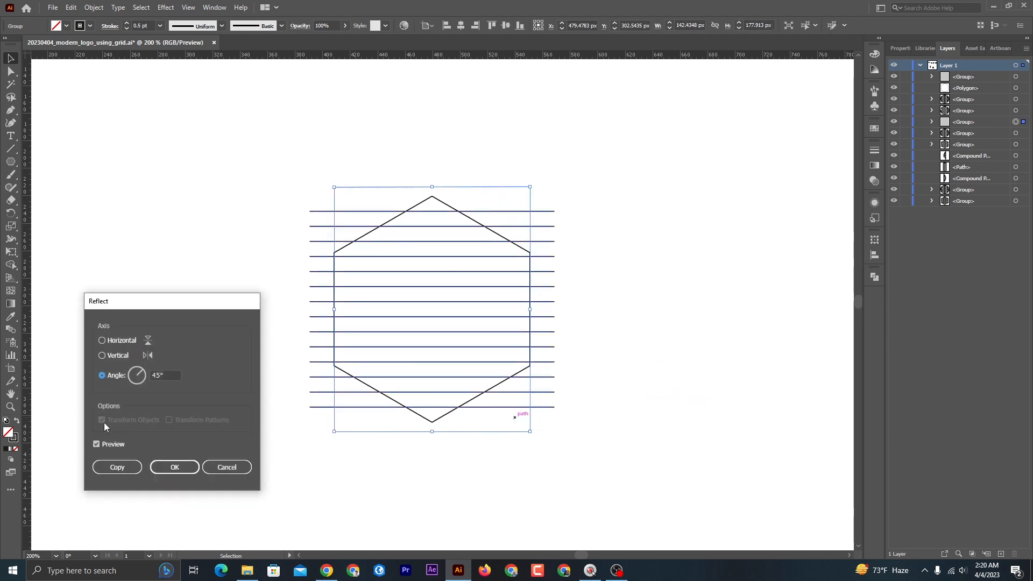
text(60)
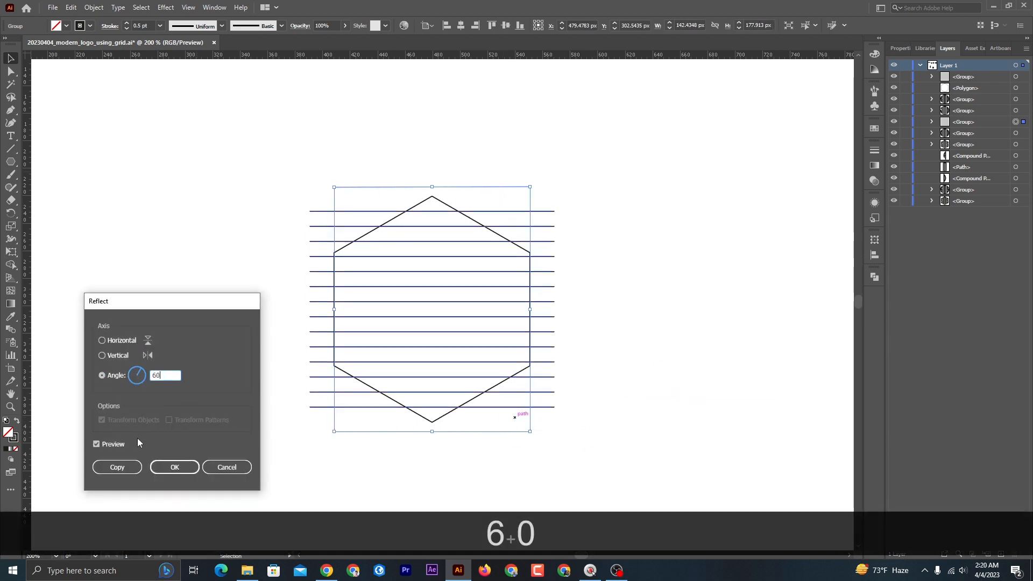
click(103, 444)
click(117, 467)
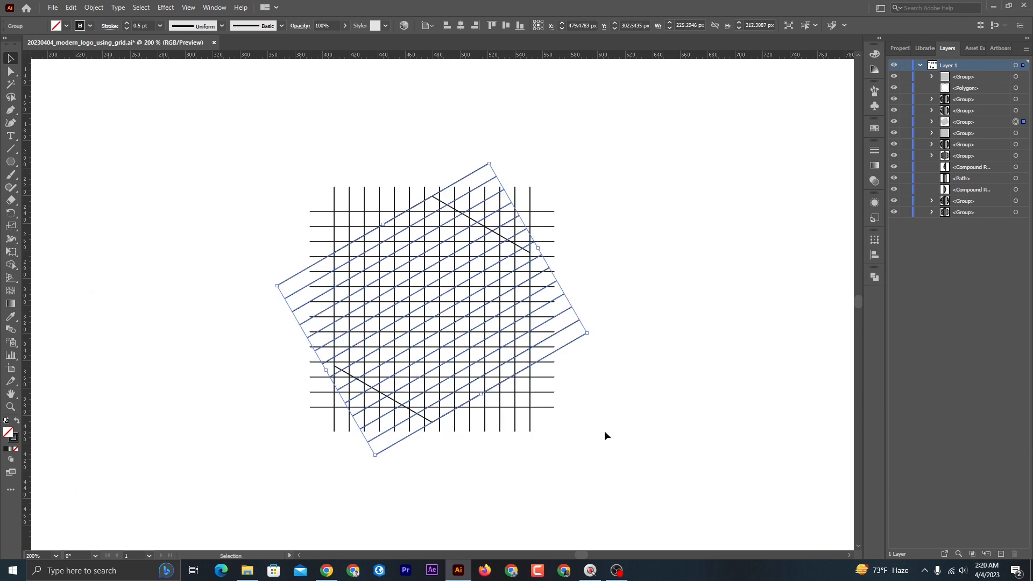
Reflect a copy of the diagonal lines across the vertical axis to add the opposite diagonals.
right_click(576, 321)
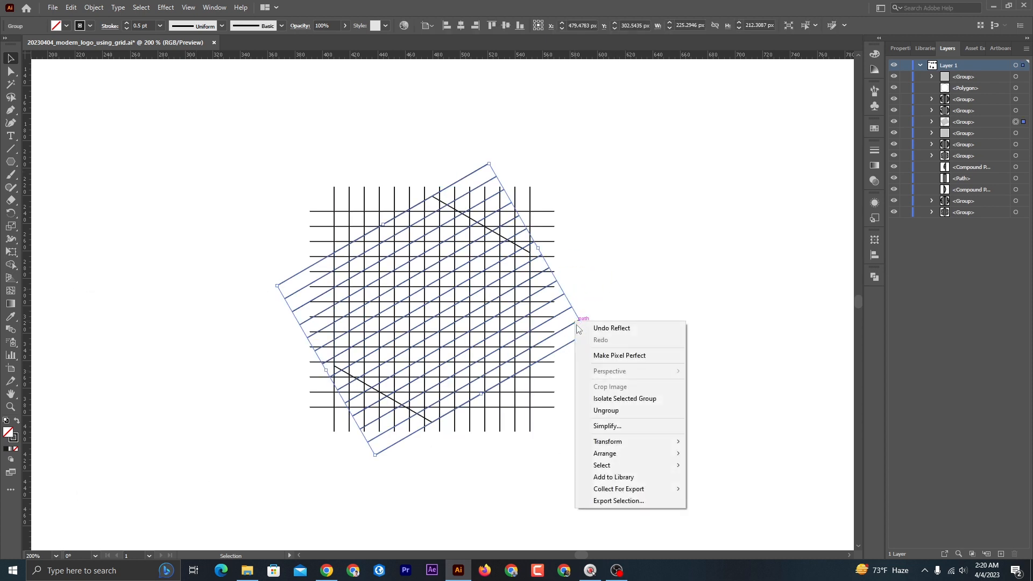
mouse_move(610, 441)
click(714, 480)
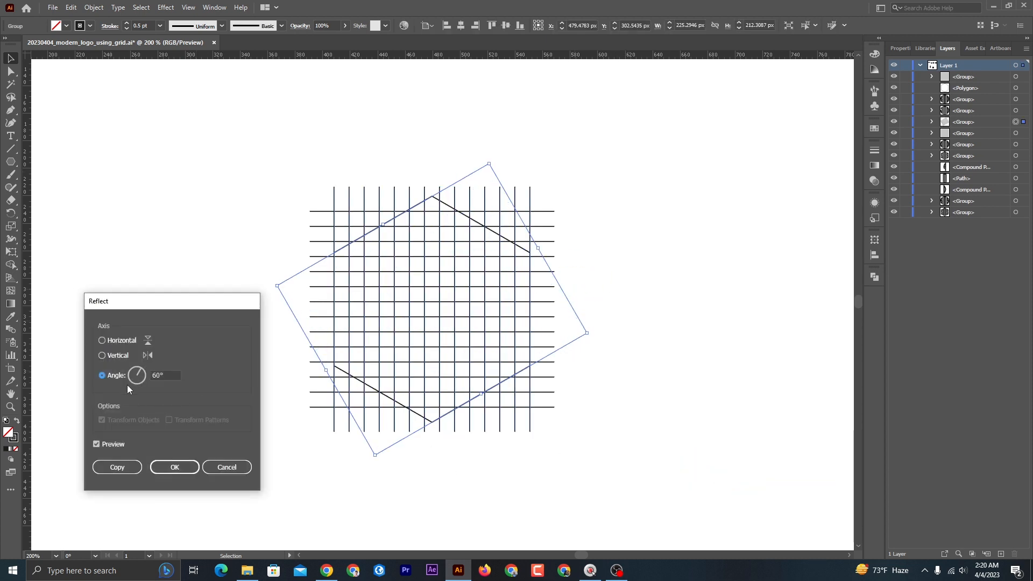
click(102, 355)
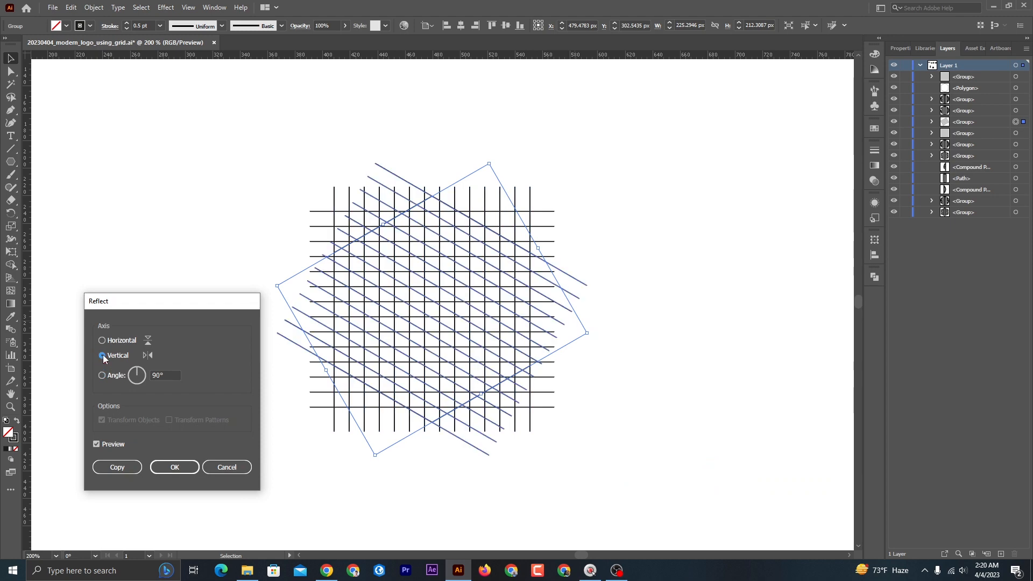
click(131, 467)
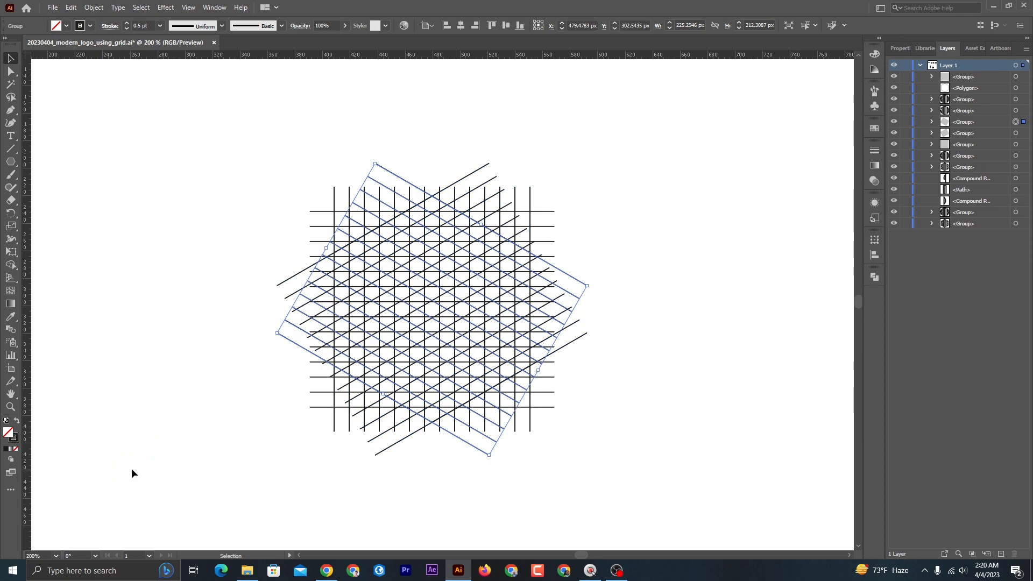
click(605, 432)
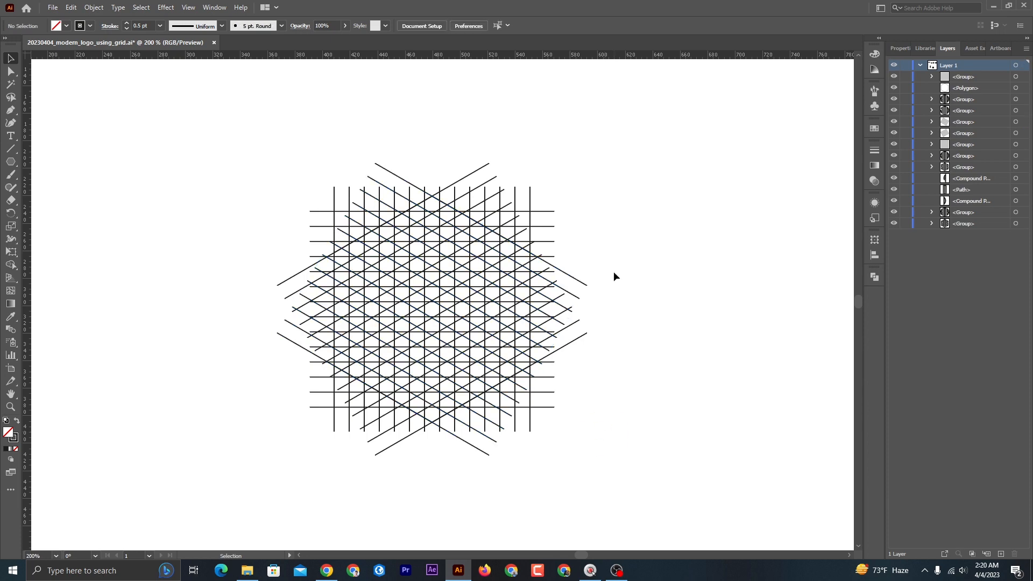
Select the whole grid and merge cells into the M's centre, right and left bars with peaked joins using Shape Builder.
drag(547, 172, 615, 461)
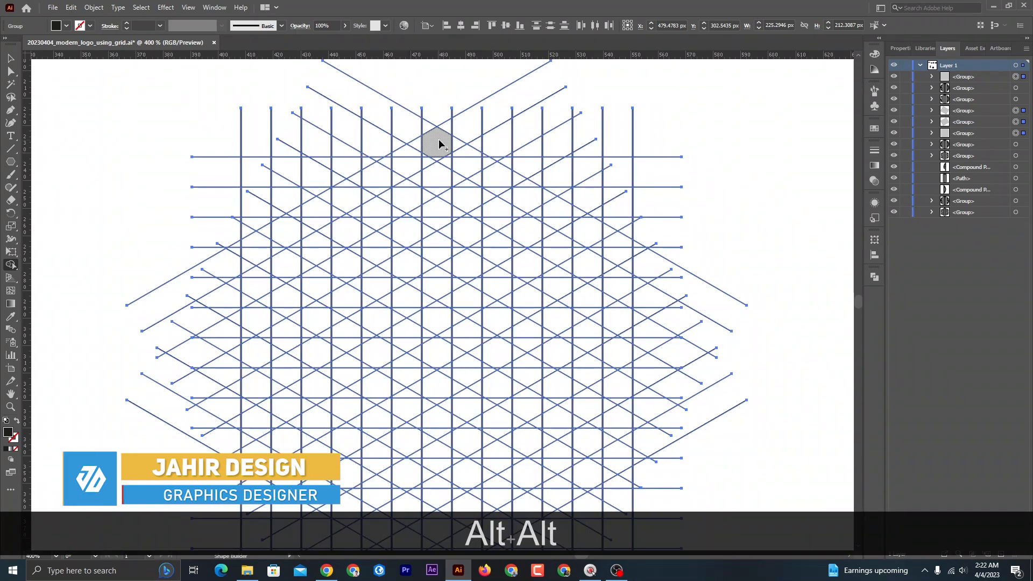
drag(438, 140, 425, 410)
drag(435, 501, 437, 529)
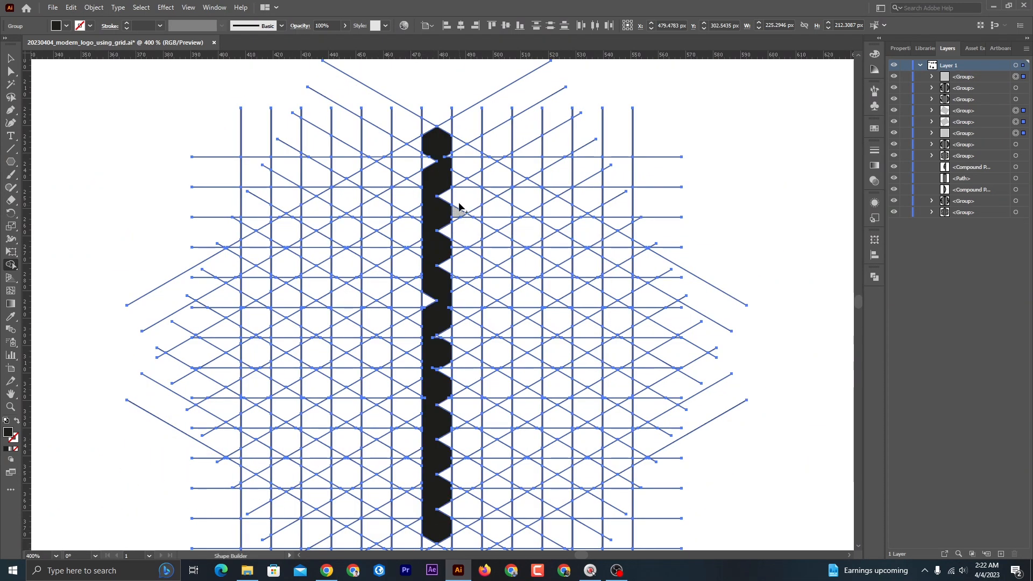
mouse_move(440, 144)
mouse_down()
mouse_move(477, 166)
mouse_move(497, 352)
mouse_up()
drag(375, 194, 369, 461)
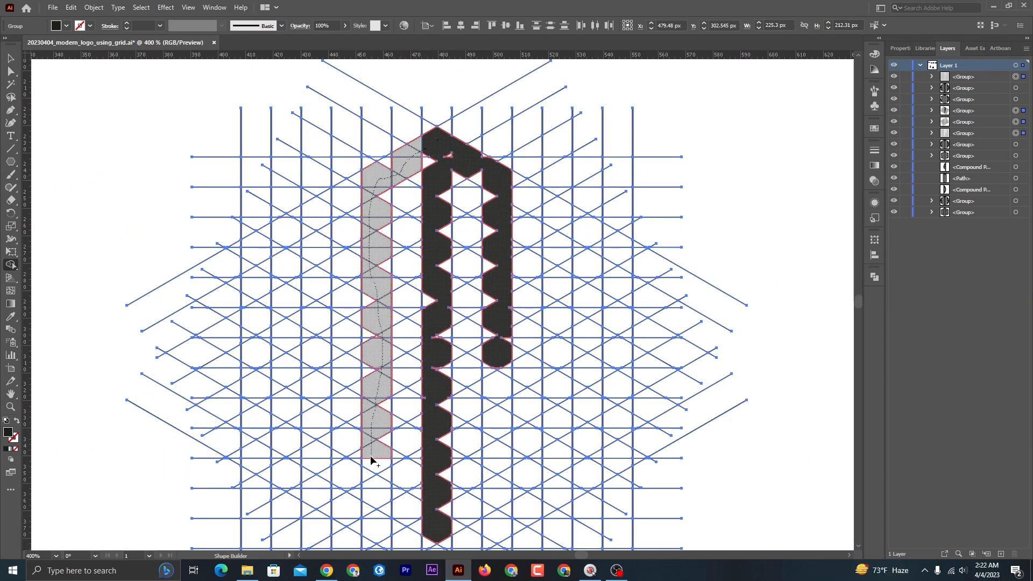
Merge the leftover notches along the upper parts of the M's three bars into solid shapes with Shape Builder.
scroll(421, 163, up, 3)
drag(522, 181, 552, 371)
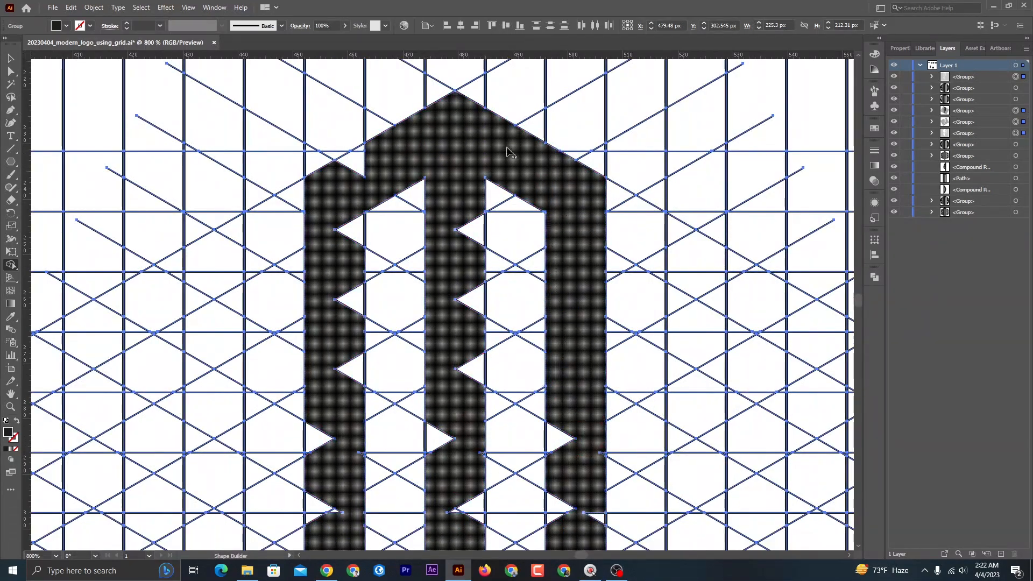
drag(509, 155, 479, 353)
key(ctrl+z)
drag(472, 199, 432, 435)
mouse_move(350, 164)
mouse_down()
mouse_move(345, 255)
mouse_move(362, 399)
mouse_move(323, 509)
mouse_up()
Examine the line junctions along the M's inner edges up close for leftover pieces and gaps.
alt+scroll(362, 136, up, 4)
alt+scroll(380, 263, down, 4)
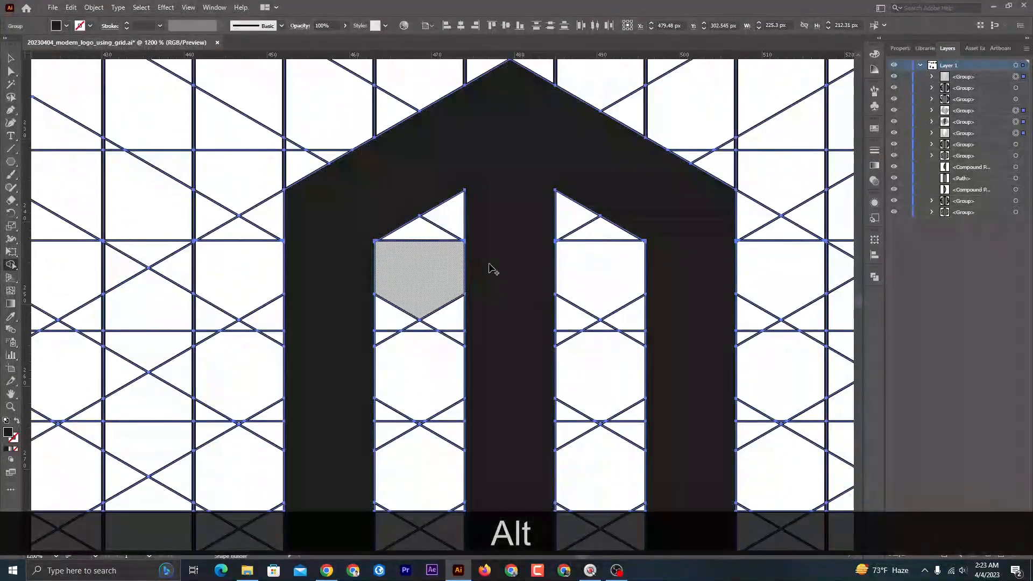
alt+scroll(645, 240, up, 5)
alt+scroll(587, 275, down, 2)
alt+scroll(274, 295, down, 3)
alt+scroll(171, 292, up, 4)
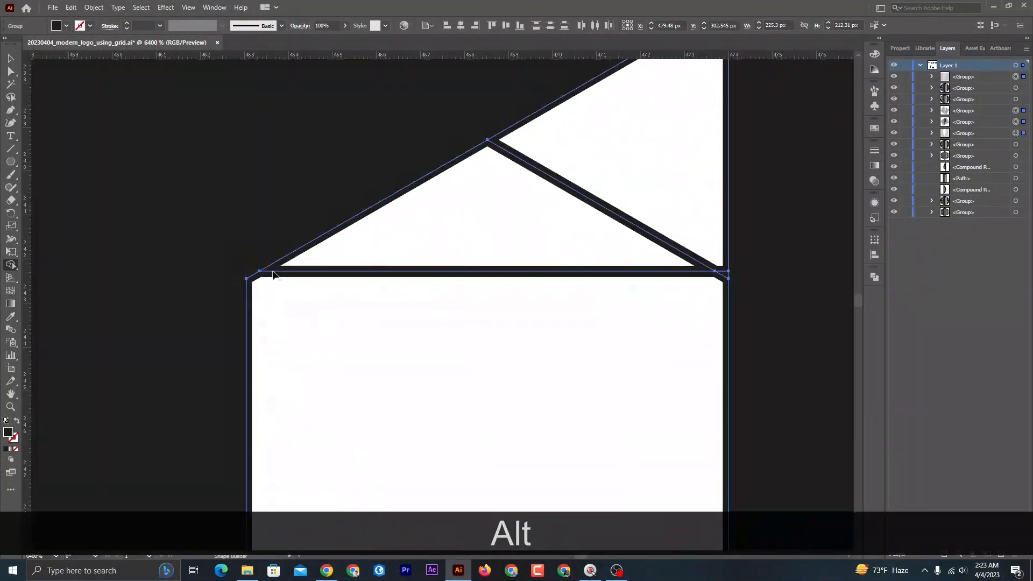
alt+scroll(358, 299, down, 4)
alt+scroll(543, 408, up, 4)
alt+scroll(554, 402, down, 4)
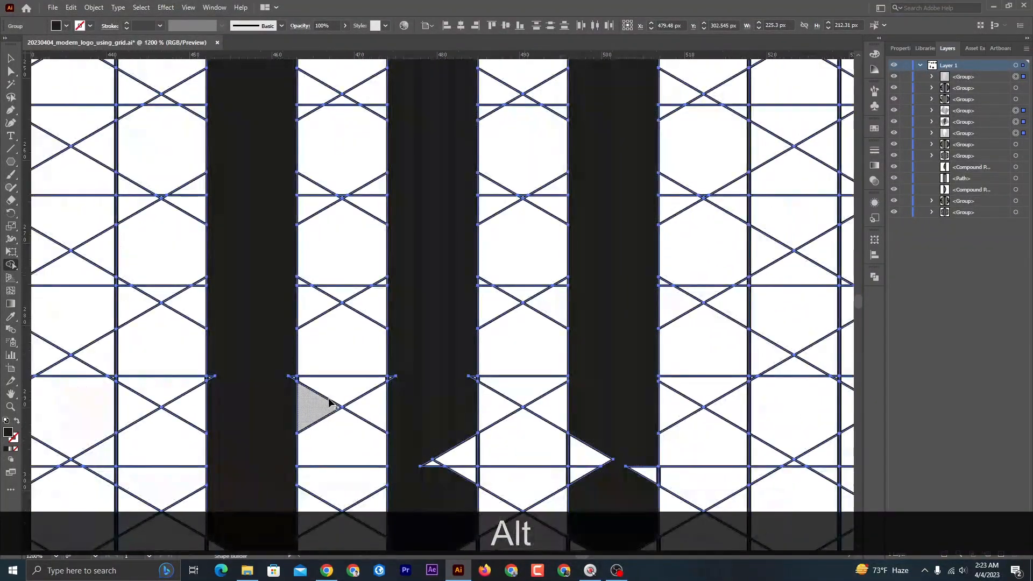
Extend the M's left, centre and right bars down to the grid's lower diagonals by merging cells with Shape Builder.
alt+scroll(222, 370, down, 3)
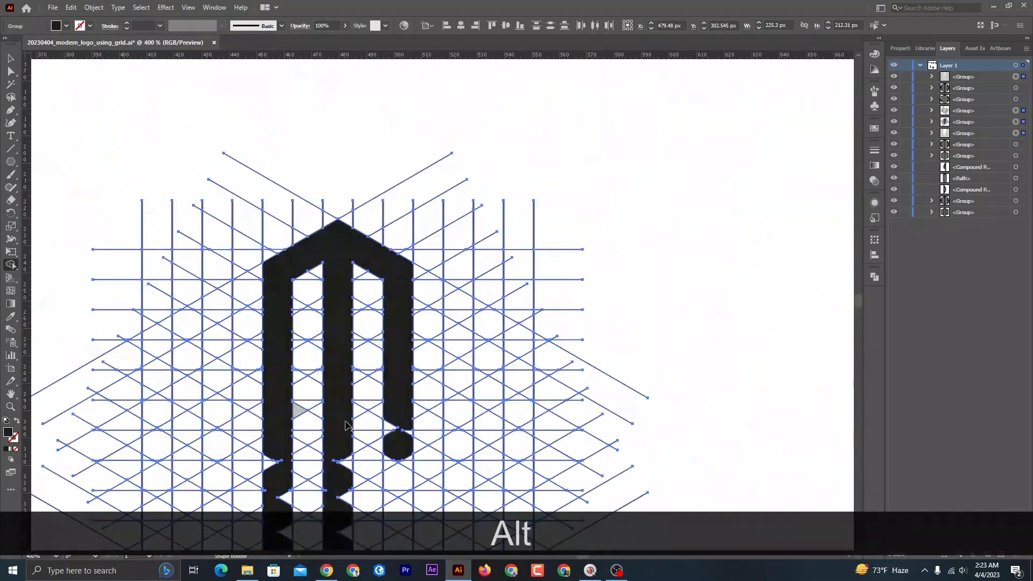
scroll(377, 430, down, 4)
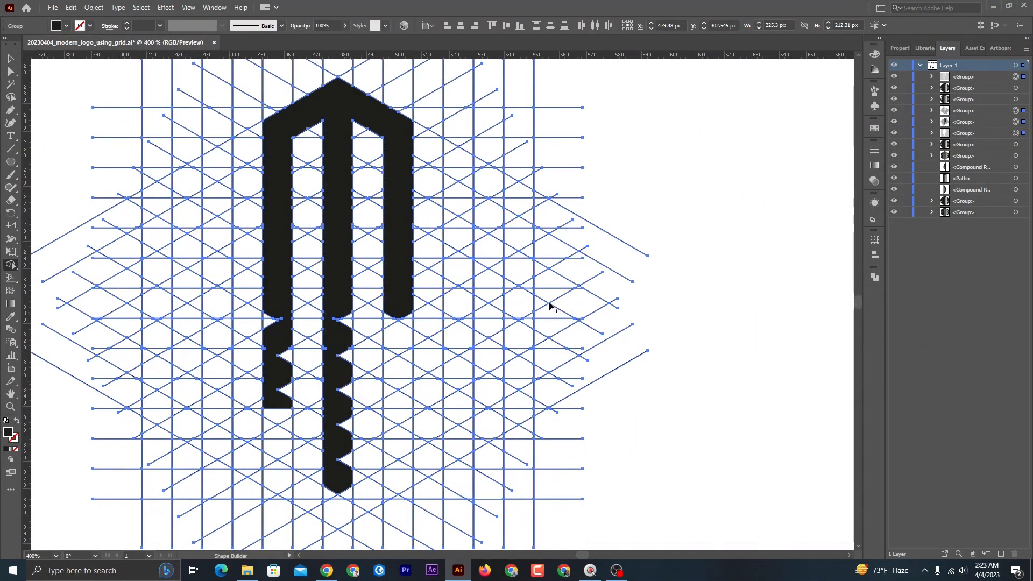
click(519, 305)
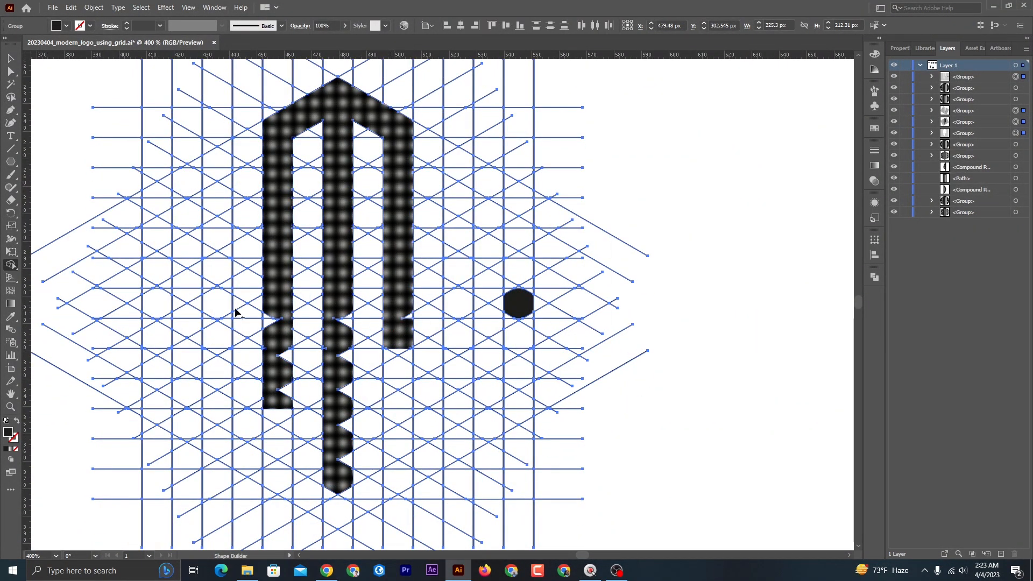
alt+scroll(235, 312, up, 4)
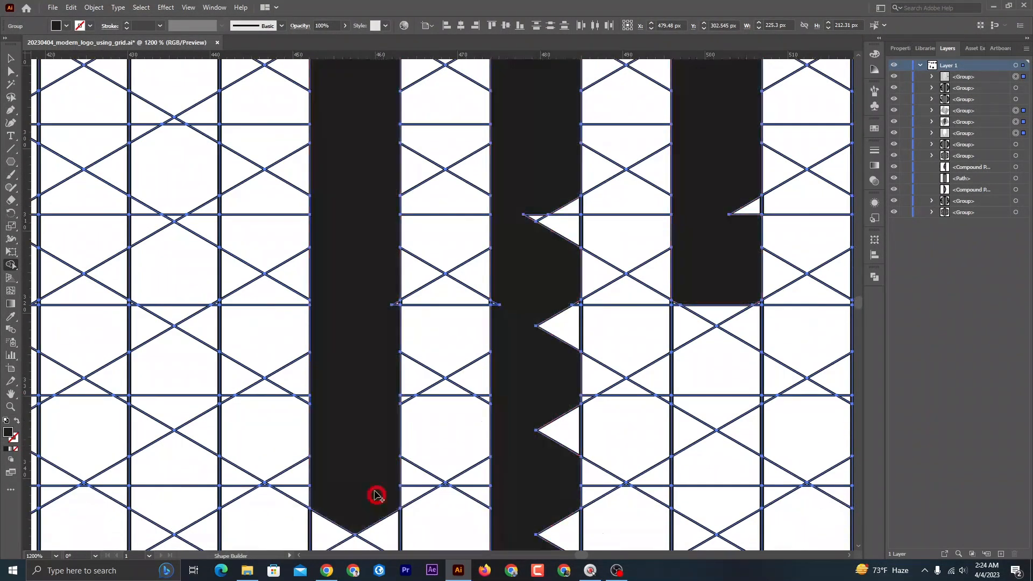
alt+scroll(377, 495, down, 4)
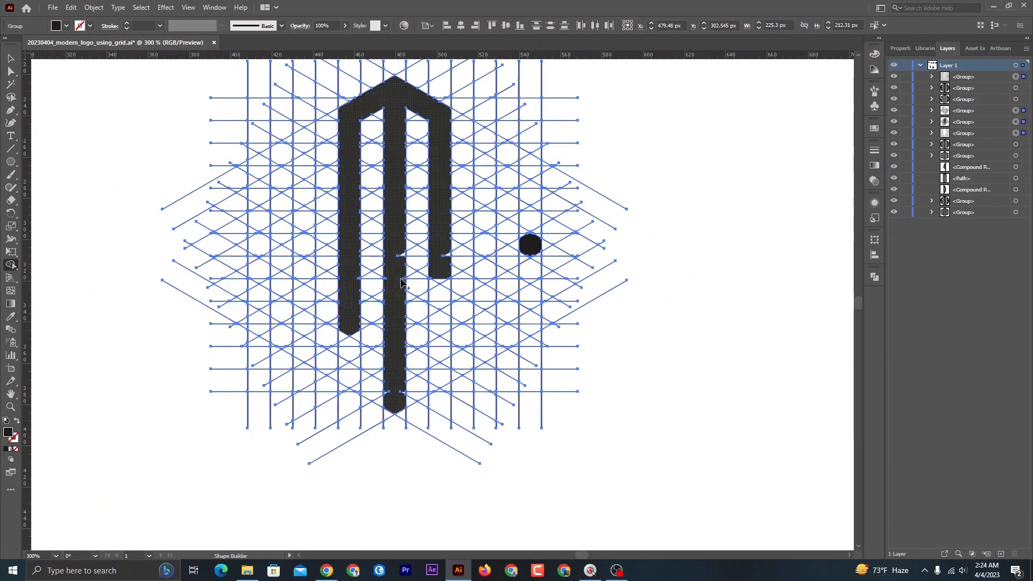
mouse_move(402, 279)
mouse_down()
mouse_move(444, 272)
mouse_move(441, 375)
mouse_move(433, 331)
mouse_move(434, 381)
mouse_up()
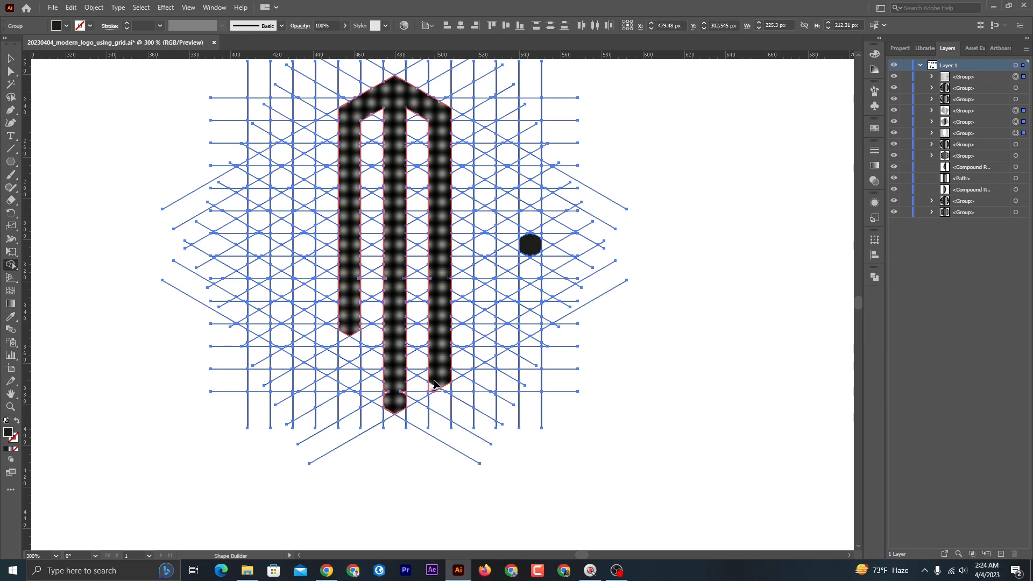
drag(347, 328, 346, 377)
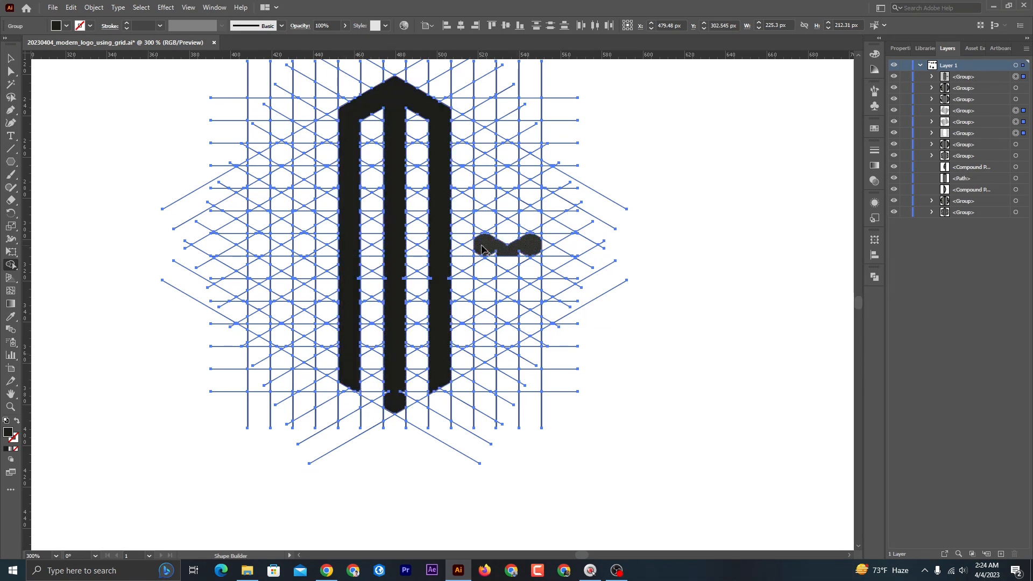
Merge grid cells beside the M's right bar into an angular S with slanted upper and lower ends.
drag(534, 205, 532, 215)
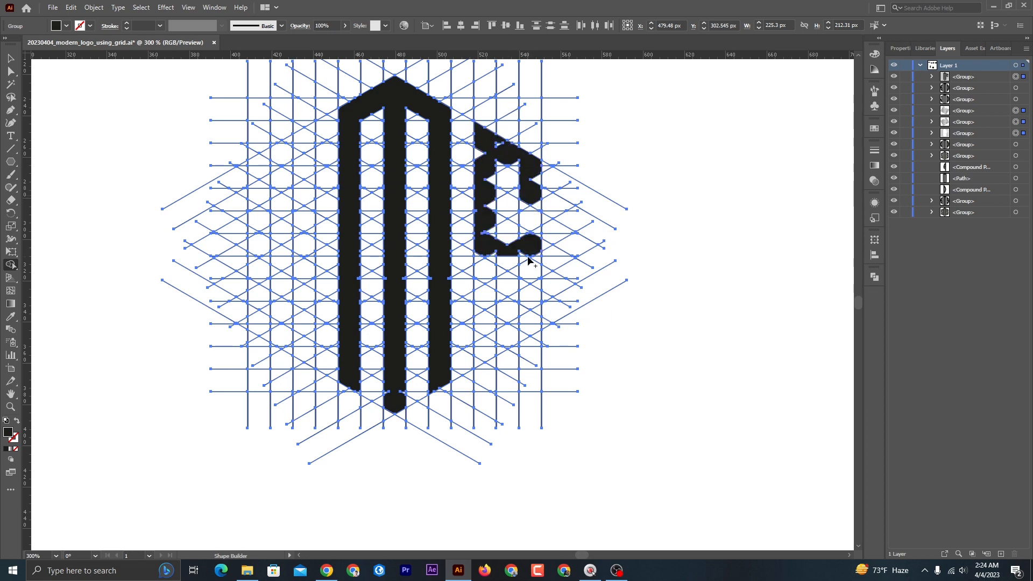
drag(488, 286, 467, 325)
scroll(488, 301, up, 4)
key(ctrl+z)
drag(538, 352, 475, 359)
drag(597, 249, 595, 217)
drag(594, 146, 589, 111)
Merge the leftover pieces along the right S's middle bar and lower stem into the solid shape.
scroll(582, 86, up, 4)
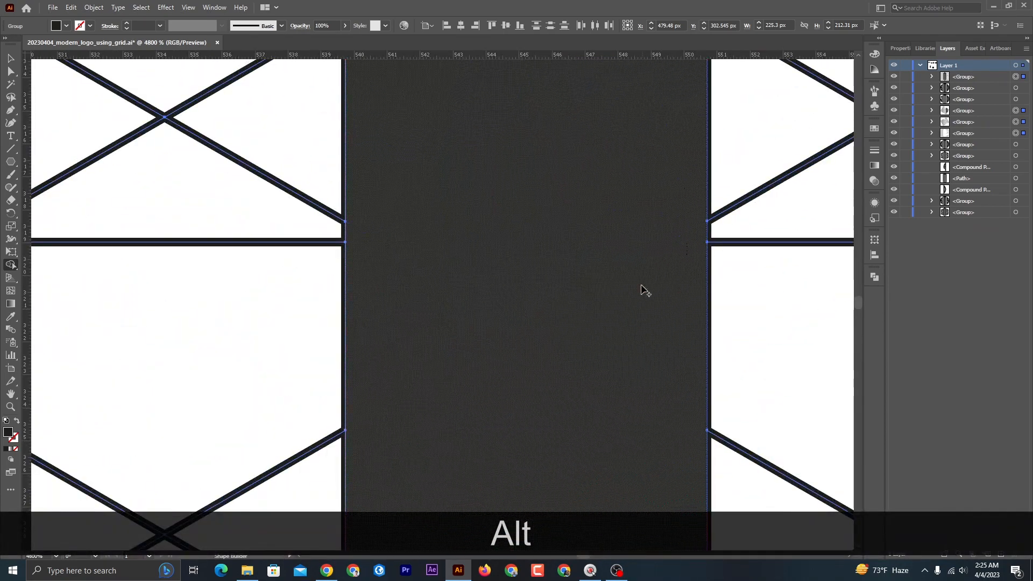
scroll(643, 289, down, 4)
click(428, 210)
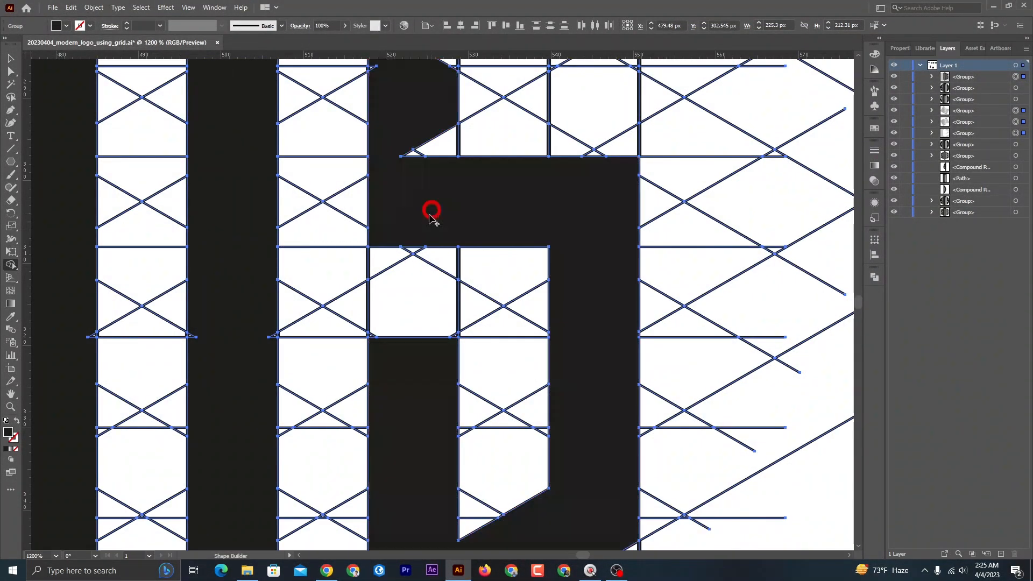
scroll(418, 272, up, 3)
scroll(377, 259, up, 4)
scroll(460, 310, down, 4)
Fill the leftover notches in the right S's upper arm and slanted corner with Shape Builder.
scroll(461, 310, up, 14)
drag(397, 224, 420, 270)
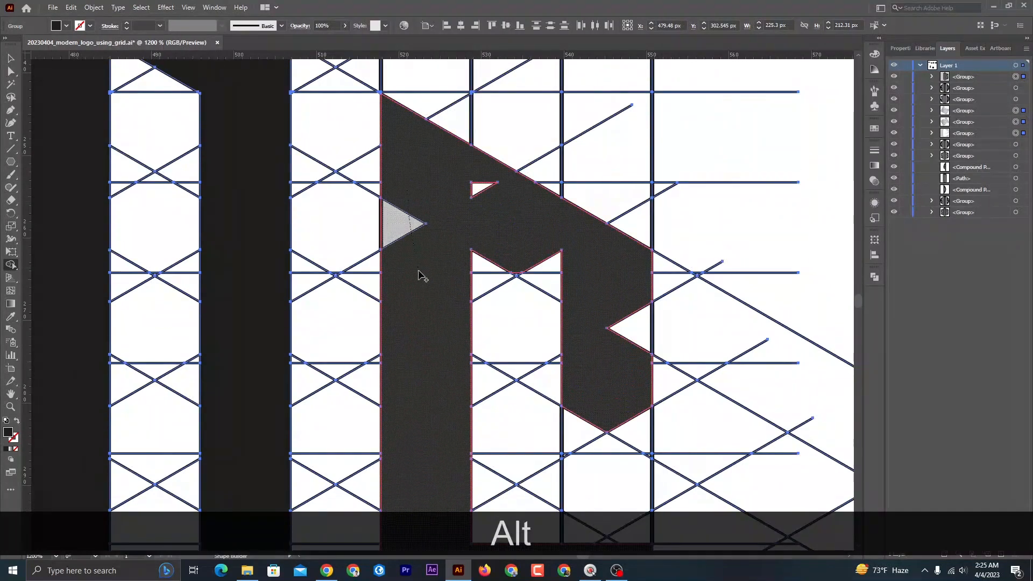
drag(481, 194, 500, 223)
drag(546, 276, 598, 326)
scroll(607, 350, down, 6)
drag(609, 366, 597, 328)
scroll(571, 318, up, 5)
scroll(510, 285, down, 6)
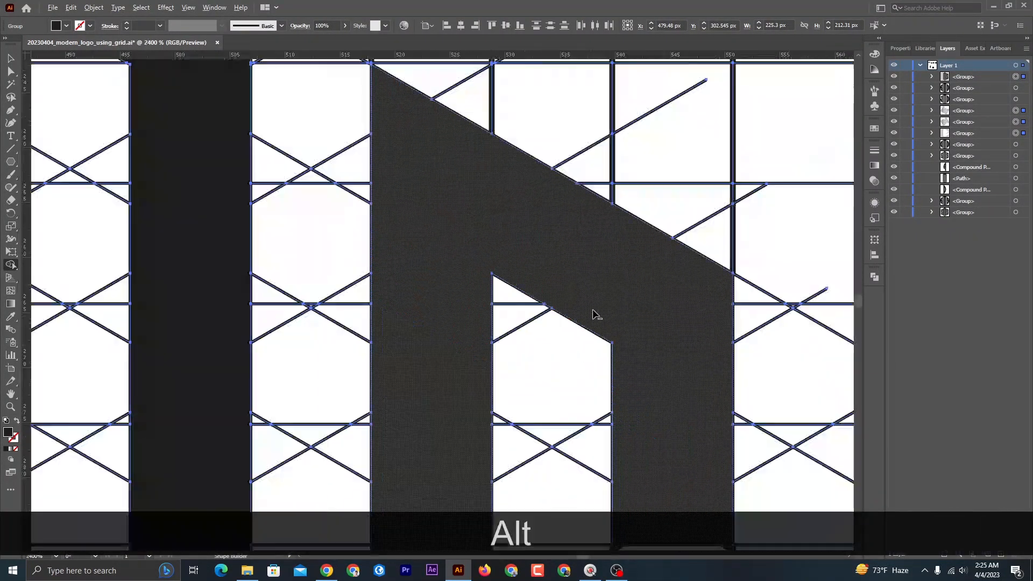
Merge the small leftover slivers at the lower ends and mid-height edges of the M's three bars.
scroll(541, 322, down, 4)
scroll(461, 369, up, 6)
scroll(485, 363, up, 1)
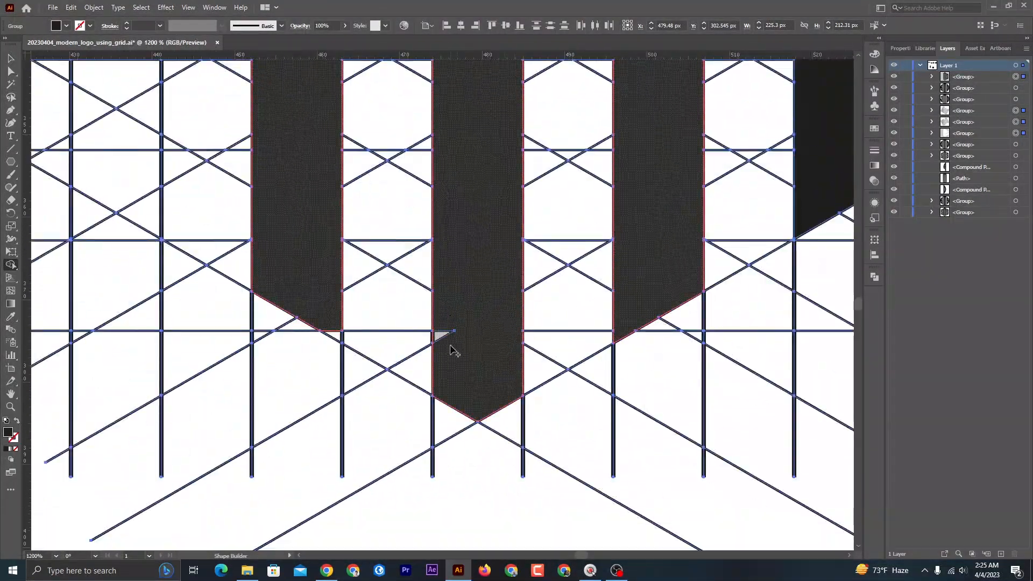
scroll(336, 335, up, 12)
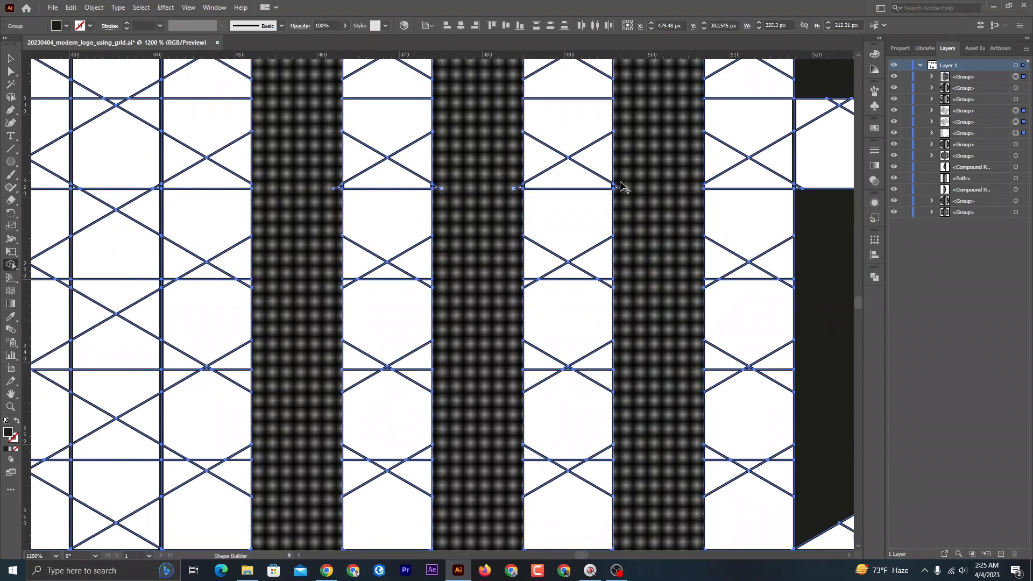
drag(617, 188, 633, 207)
drag(518, 187, 505, 222)
drag(431, 191, 456, 211)
key(ctrl+z)
drag(338, 187, 334, 231)
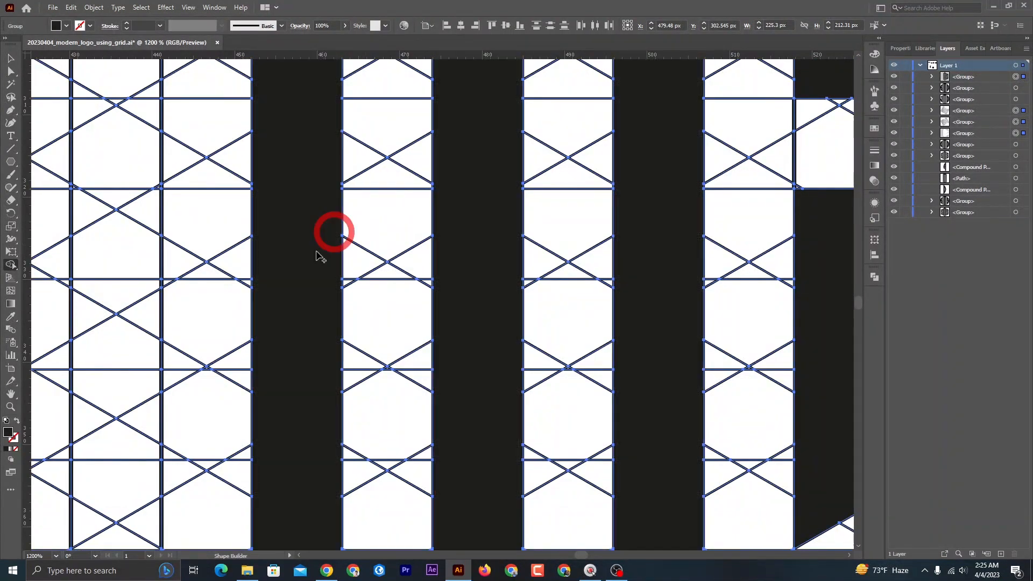
Merge grid cells beside the M's left bar into a second angular S with slanted upper and lower ends.
scroll(320, 257, down, 6)
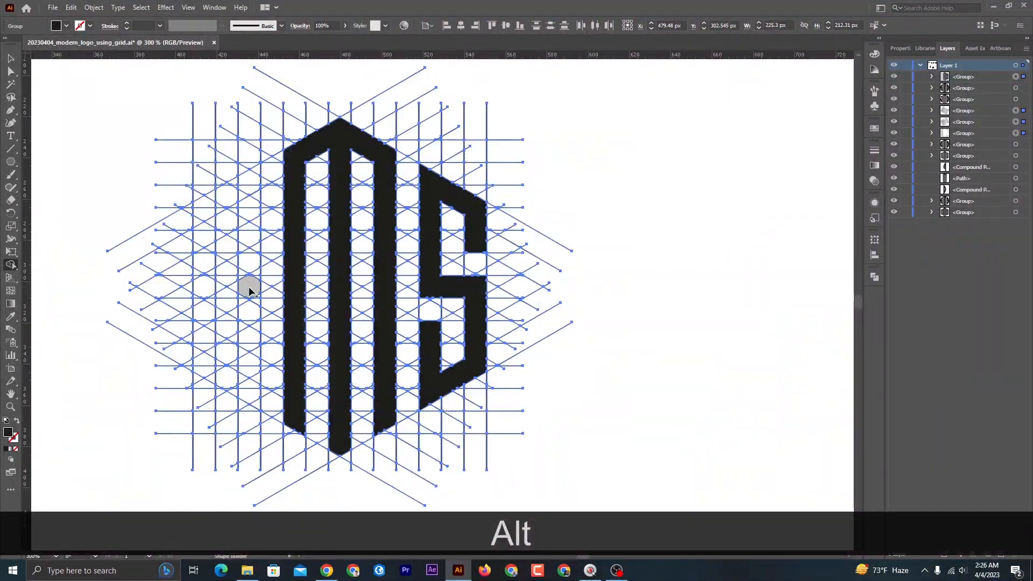
drag(249, 290, 208, 291)
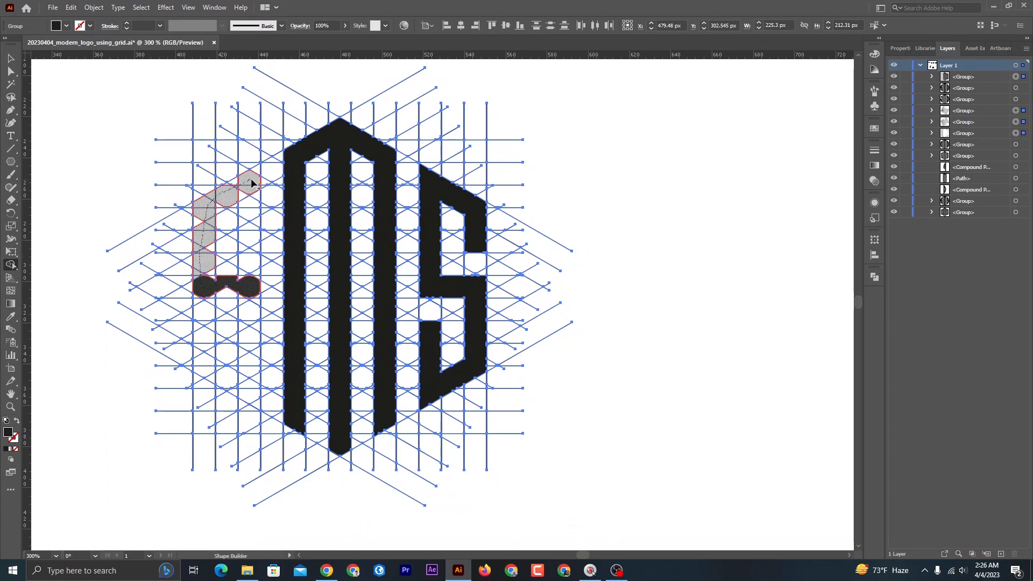
drag(251, 183, 255, 184)
drag(255, 244, 249, 228)
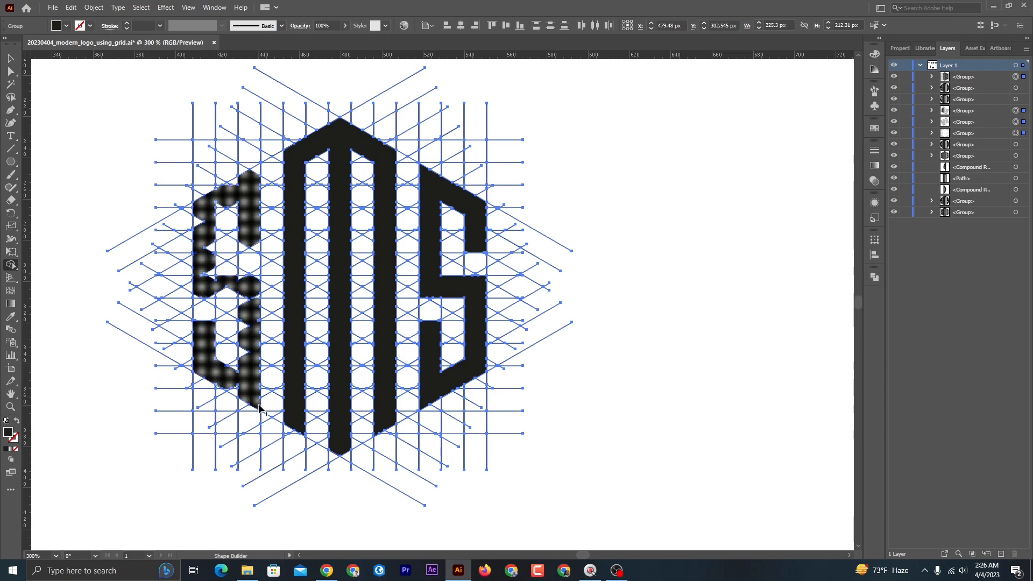
Fill the leftover notches along the left S's middle bar so its edges follow the horizontal grid lines.
scroll(234, 391, up, 4)
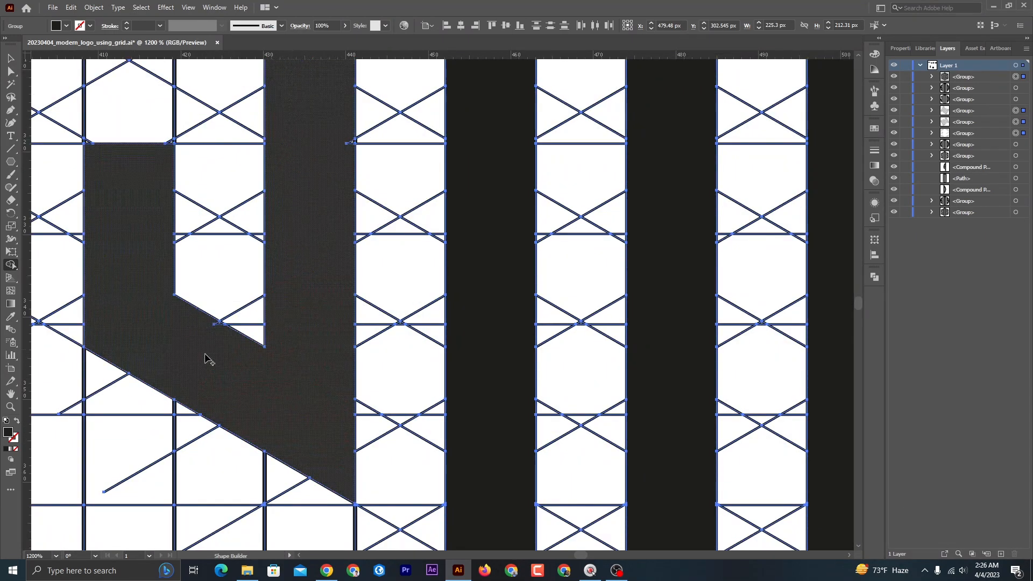
scroll(205, 358, up, 3)
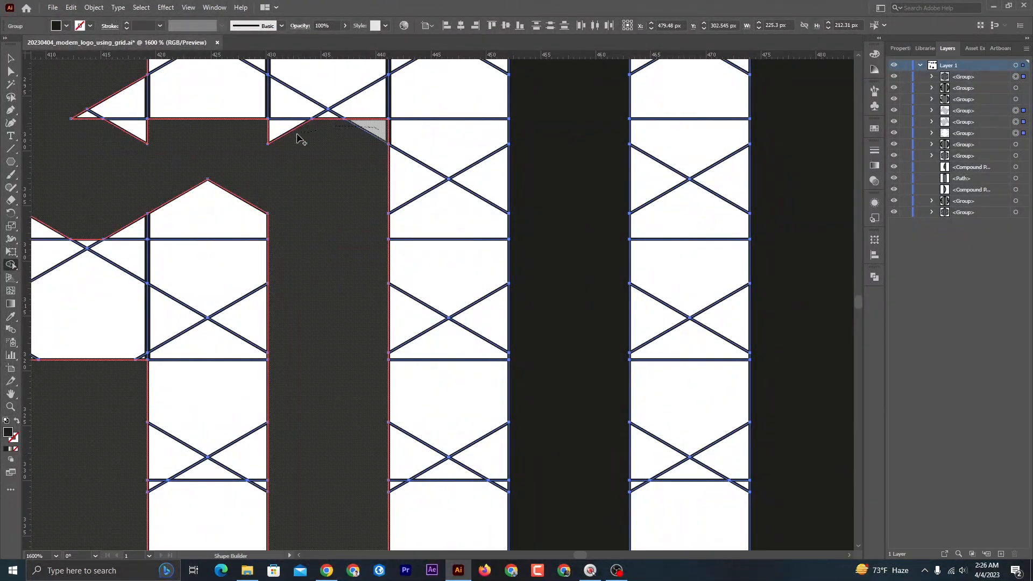
drag(300, 139, 285, 131)
scroll(215, 156, up, 1)
scroll(215, 156, left, 1)
drag(171, 153, 133, 221)
drag(162, 131, 179, 198)
drag(175, 255, 208, 216)
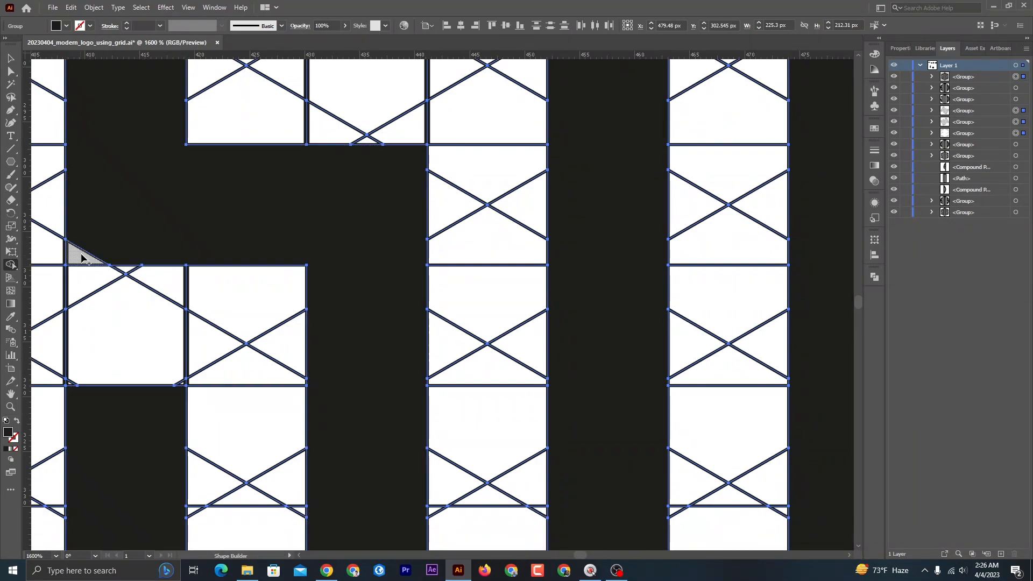
Merge the remaining slivers in the left S's upper arm and stem into one solid shape.
scroll(81, 258, down, 2)
scroll(180, 214, up, 5)
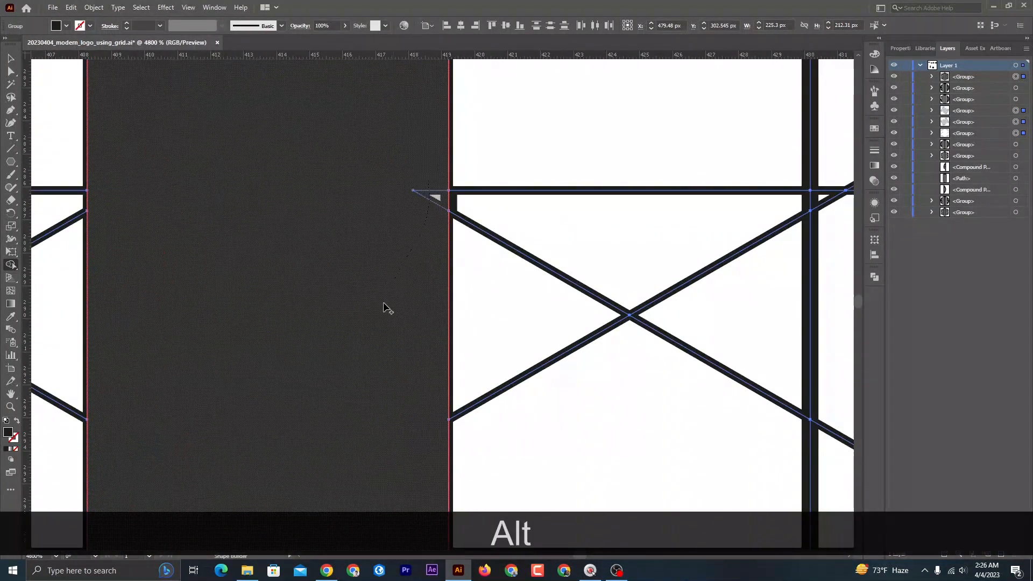
scroll(385, 308, down, 5)
click(456, 231)
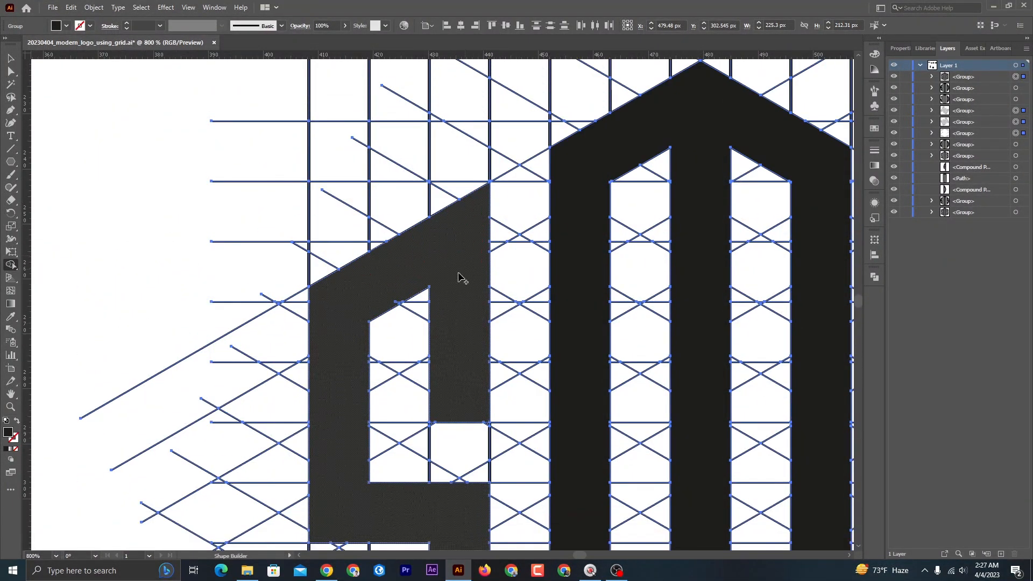
scroll(394, 311, up, 6)
drag(478, 212, 454, 246)
scroll(366, 265, down, 5)
scroll(355, 269, down, 2)
scroll(347, 271, down, 1)
scroll(371, 350, down, 1)
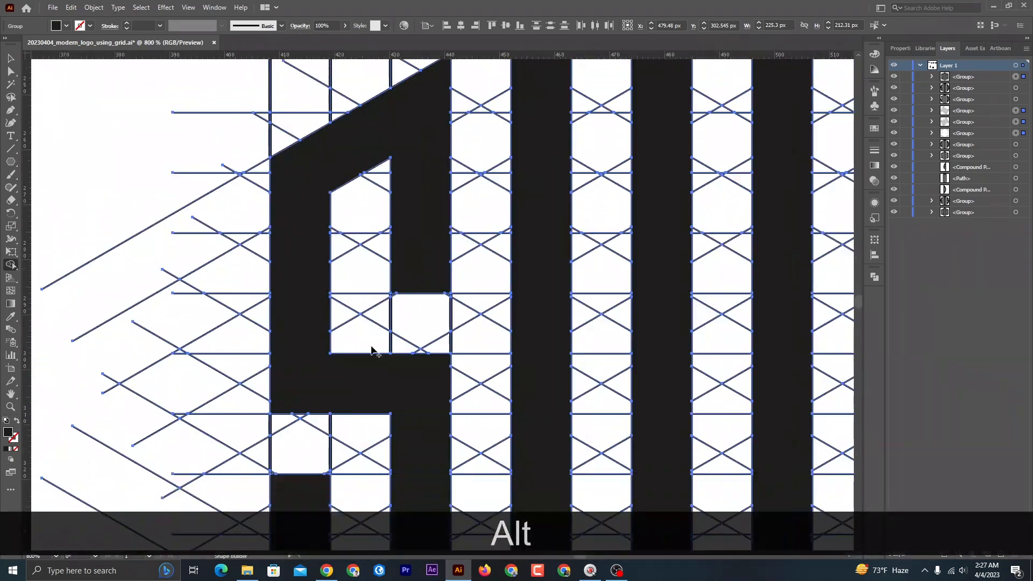
scroll(372, 350, down, 3)
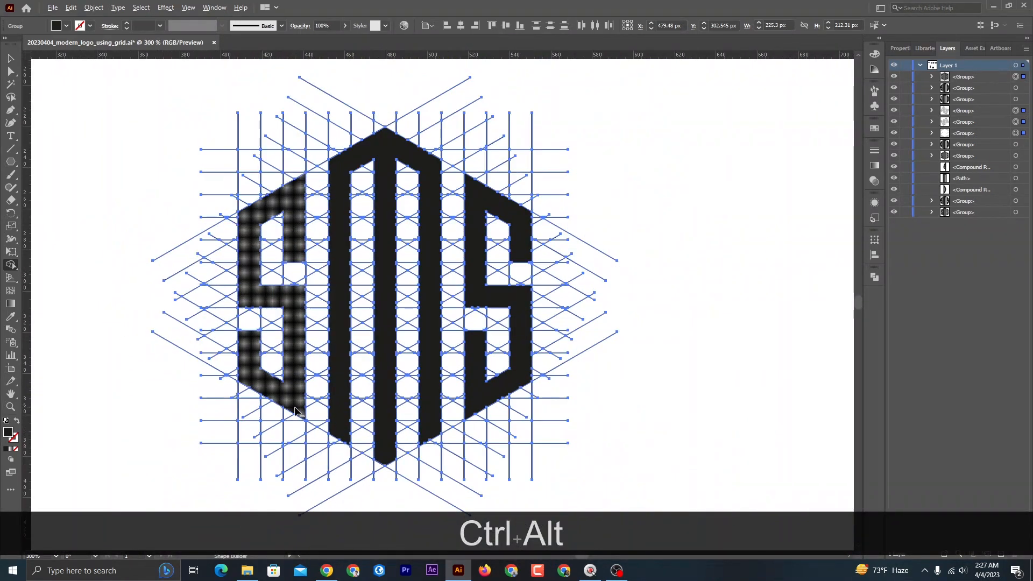
Ungroup the whole grid artwork and move the S, M and S shapes horizontally to the right, clear of the grid lines.
click(11, 57)
drag(125, 227, 631, 441)
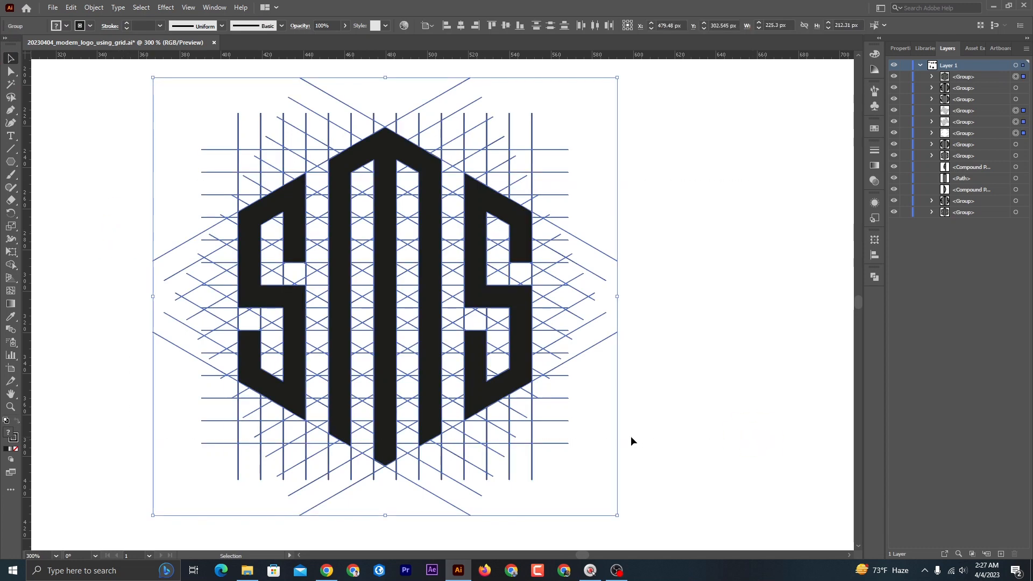
key(ctrl+shift+g)
click(686, 392)
scroll(337, 255, down, 3)
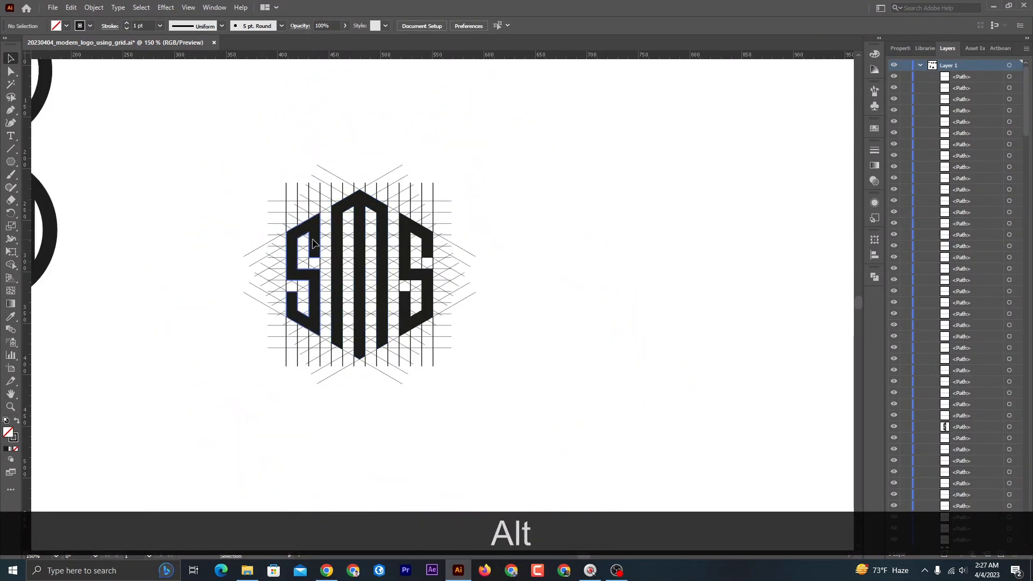
click(314, 243)
shift+click(382, 251)
drag(404, 250, 661, 250)
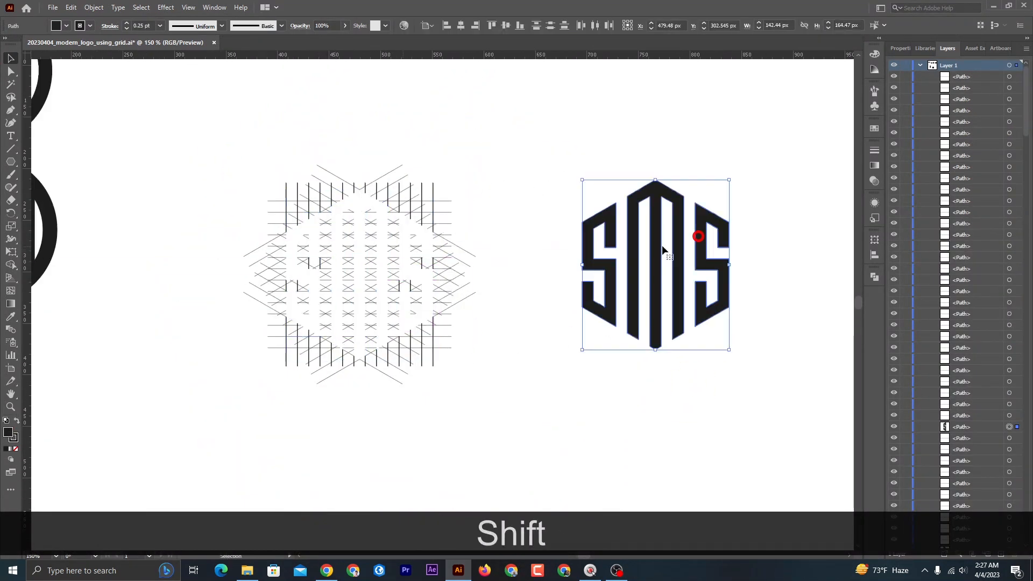
Delete the leftover grid lines and move the SMS letters back into the emptied area of the artboard.
drag(490, 394, 517, 419)
key(Delete)
drag(481, 180, 859, 432)
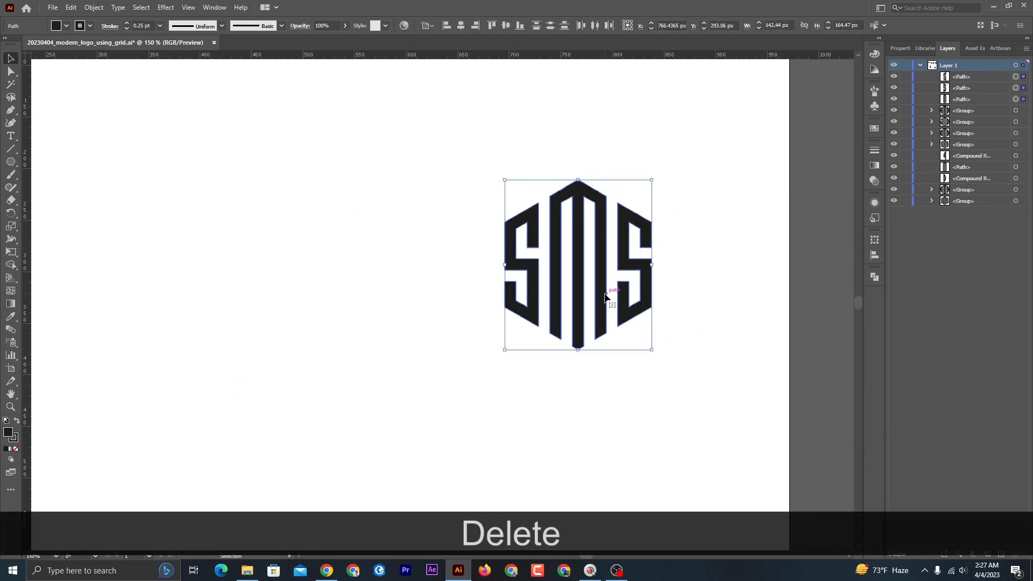
drag(602, 291, 372, 335)
Set the stroke weight of the SMS letters to 2 pt.
scroll(376, 335, up, 2)
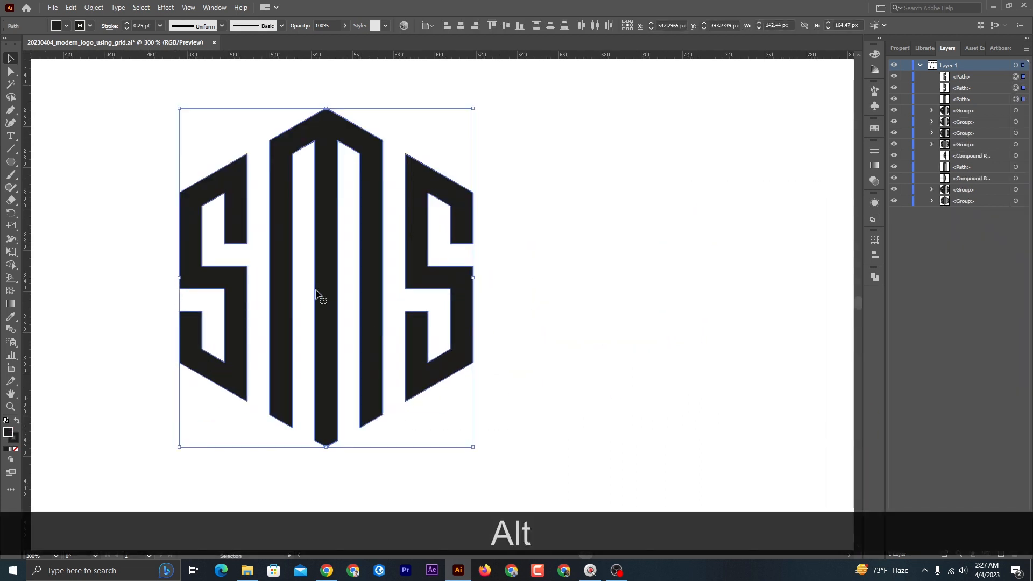
click(152, 24)
key(Up)
key(Up)
key(Up)
key(Up)
key(Up)
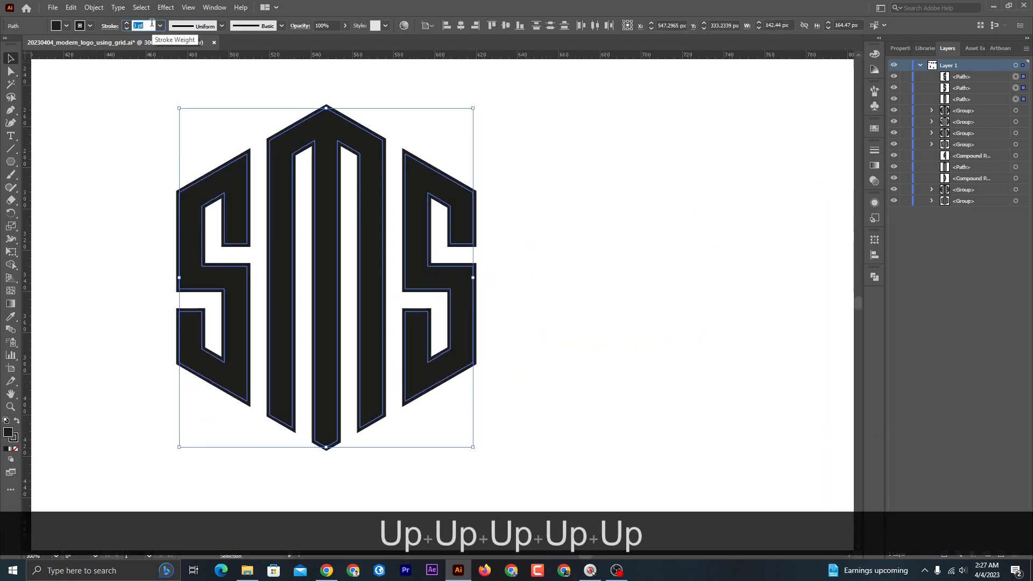
key(Down)
key(Up)
key(Down)
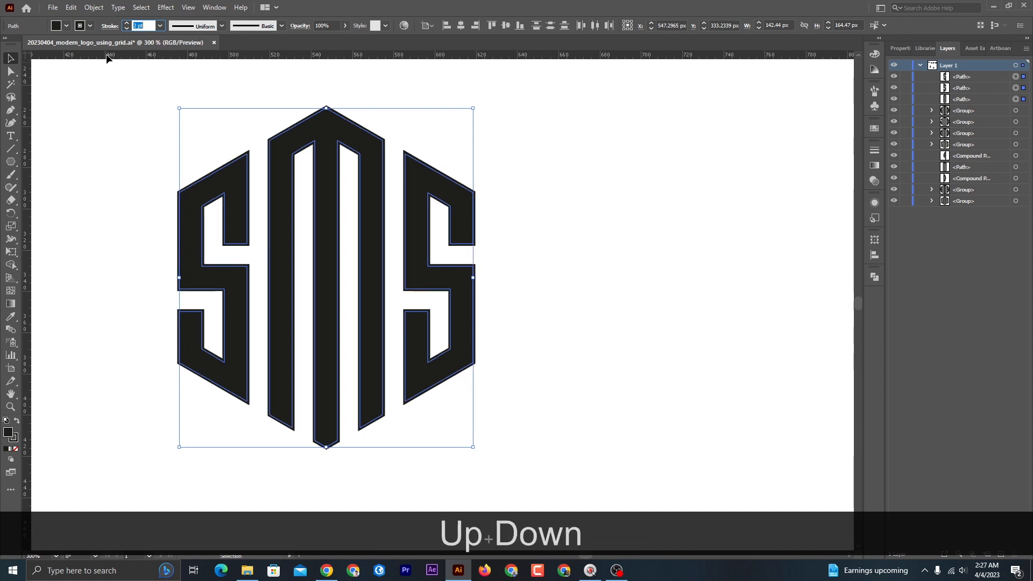
Expand the letters' fill and stroke, and unite the resulting shapes with Pathfinder.
click(86, 8)
click(128, 131)
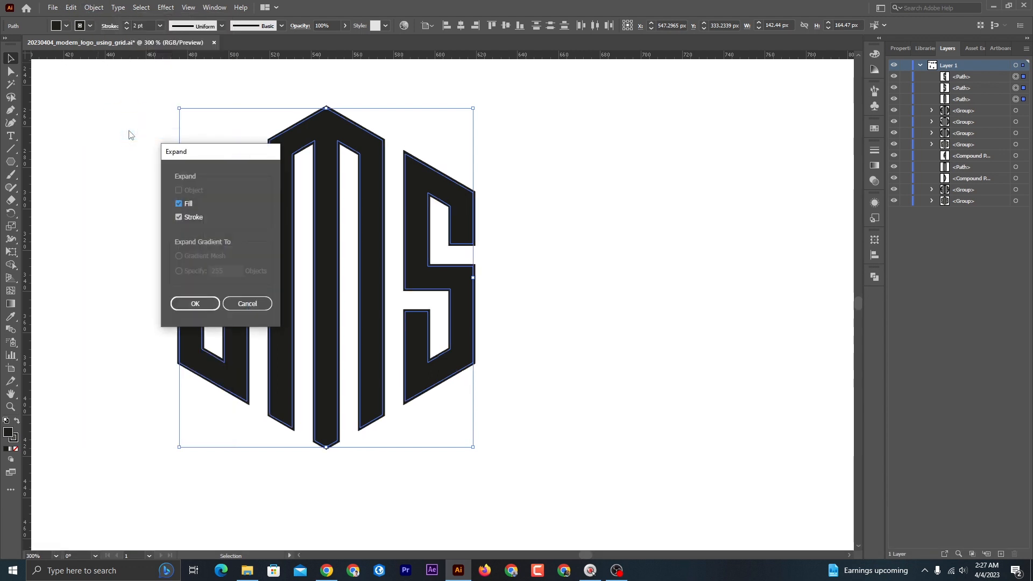
key(Return)
click(873, 275)
click(752, 300)
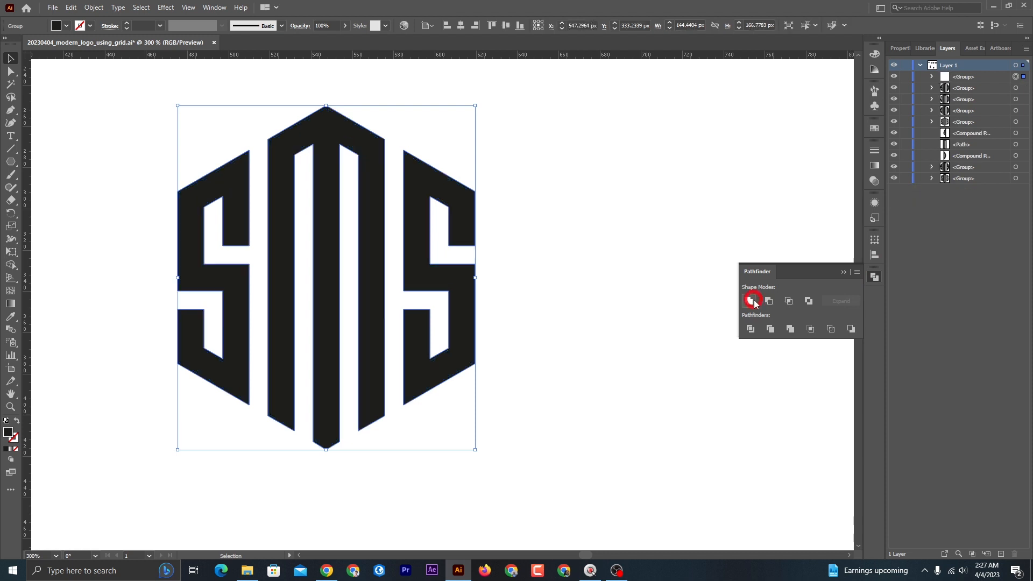
click(843, 271)
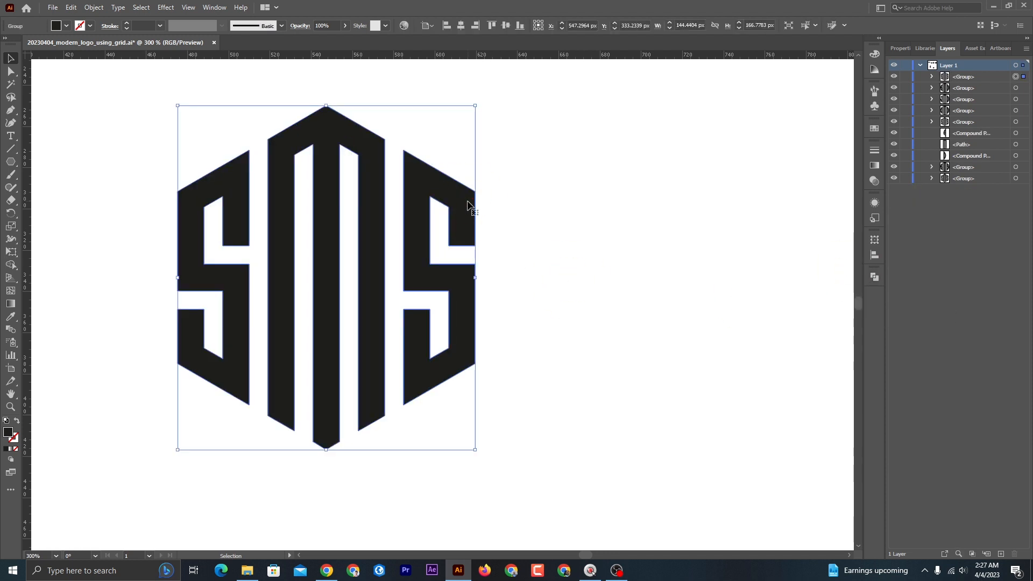
Group the united SMS letters as one logo and save the document.
drag(552, 269, 138, 132)
scroll(277, 281, down, 2)
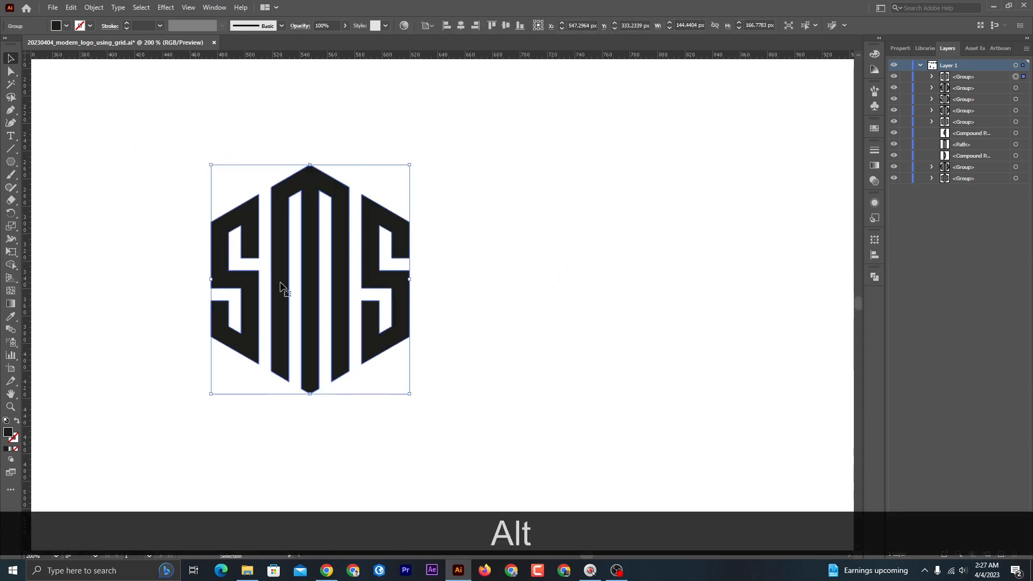
key(ctrl+alt+g)
scroll(280, 287, down, 2)
key(ctrl+s)
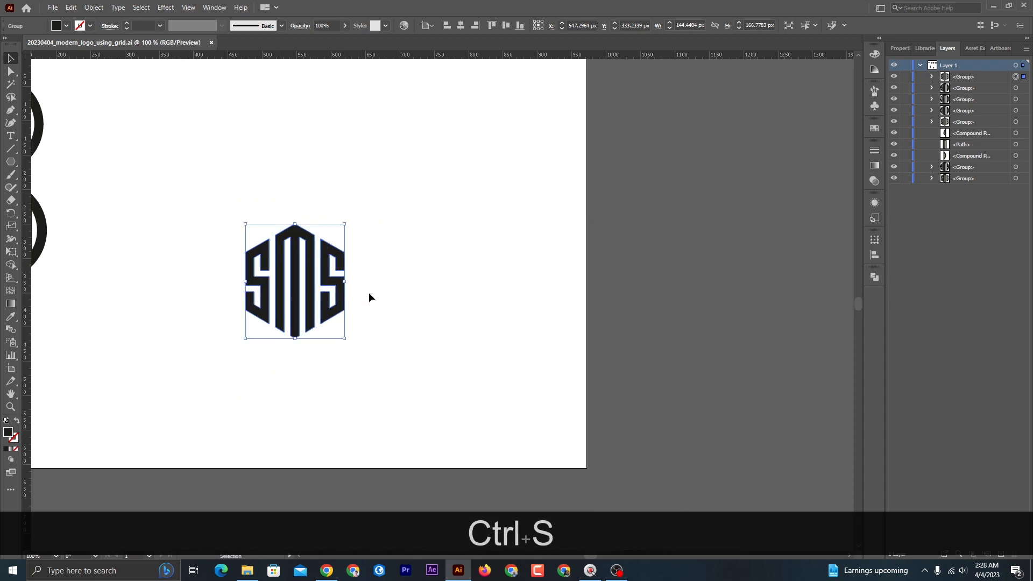
Arrange the JMD, SMD and SMS logos in a row across the artboard and align their vertical centers.
drag(329, 277, 461, 215)
scroll(452, 216, down, 1)
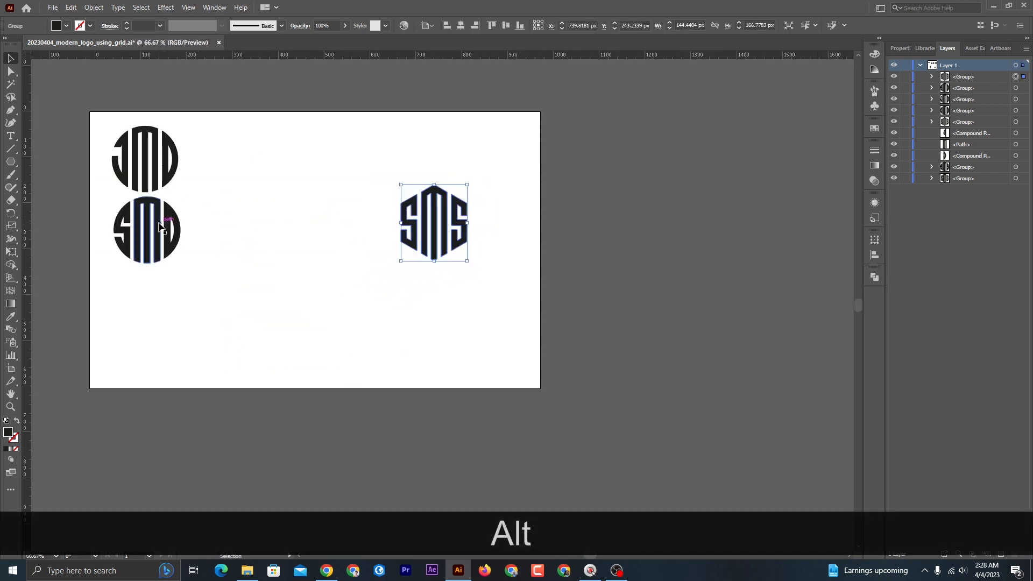
drag(160, 226, 305, 223)
drag(174, 170, 207, 237)
drag(127, 191, 586, 316)
click(506, 26)
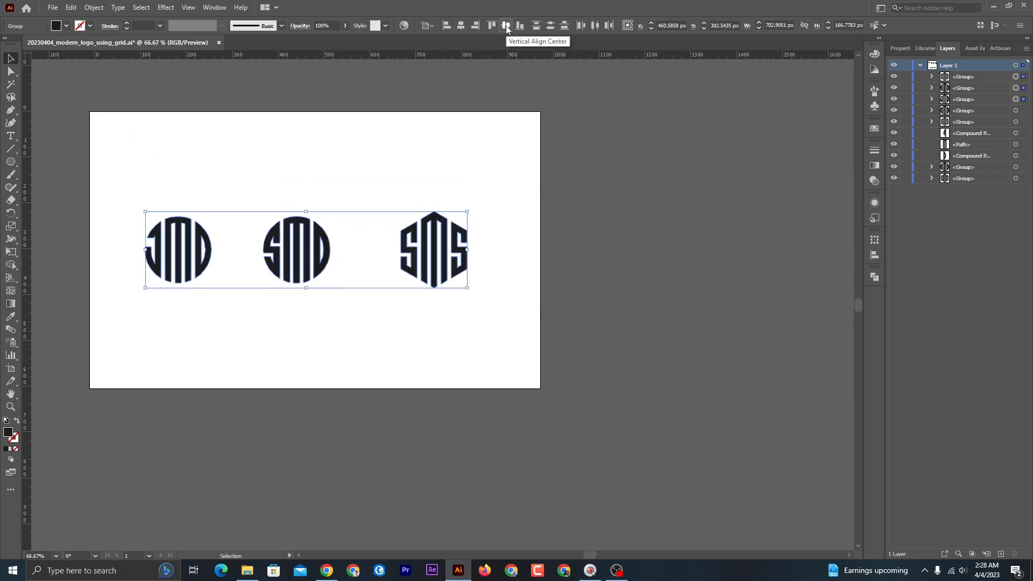
Group the three logos, center the group horizontally on the artboard and save the document.
key(ctrl+g)
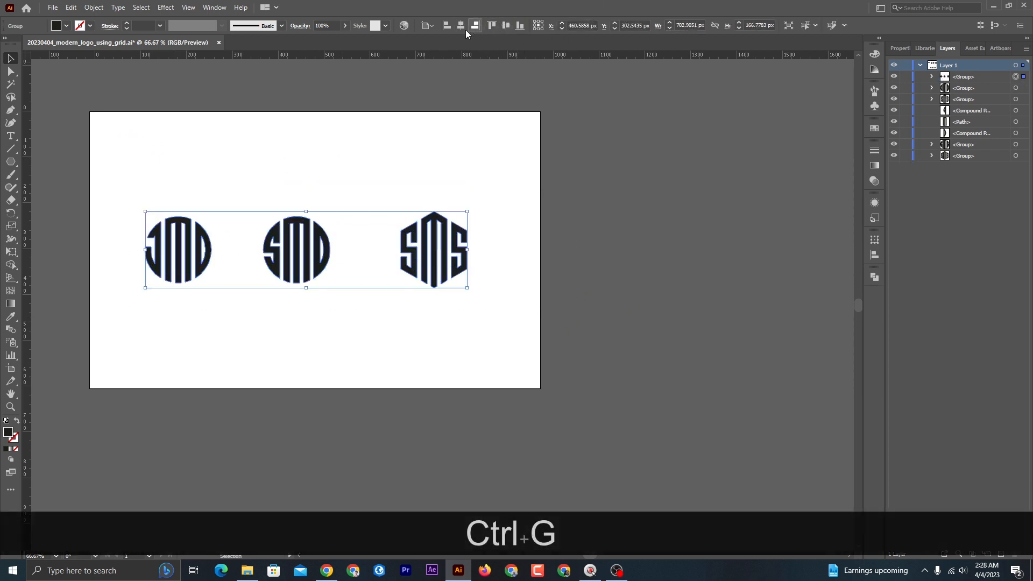
click(461, 26)
click(386, 227)
key(ctrl+s)
key(ctrl+1)
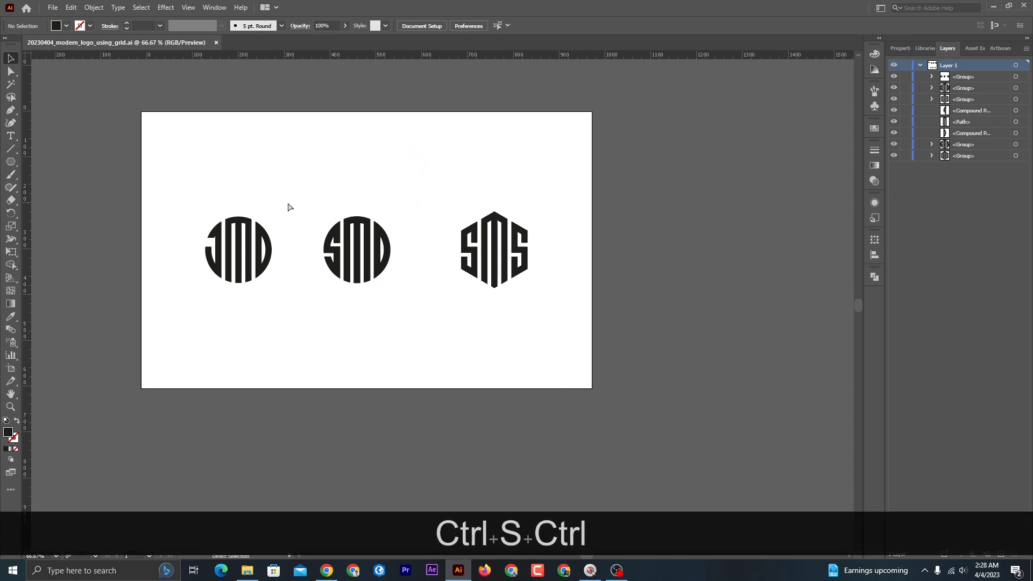
key(ctrl+s)
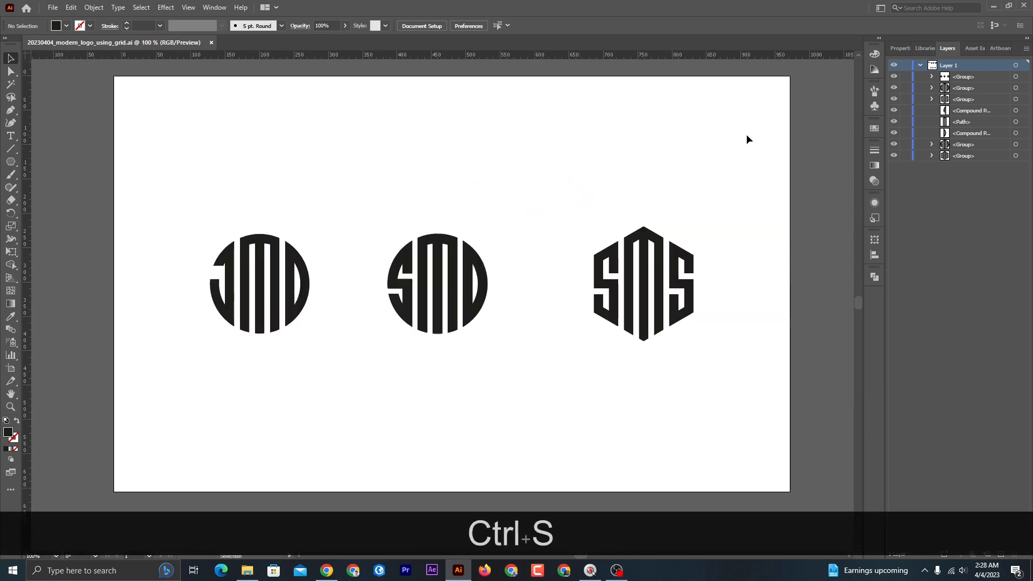
Draw a rectangle about 984 × 605 px covering the artboard and fill it with a dark navy shade from the Color Guide.
drag(8, 162, 54, 157)
mouse_move(114, 75)
mouse_down()
mouse_move(371, 262)
mouse_move(788, 491)
mouse_up()
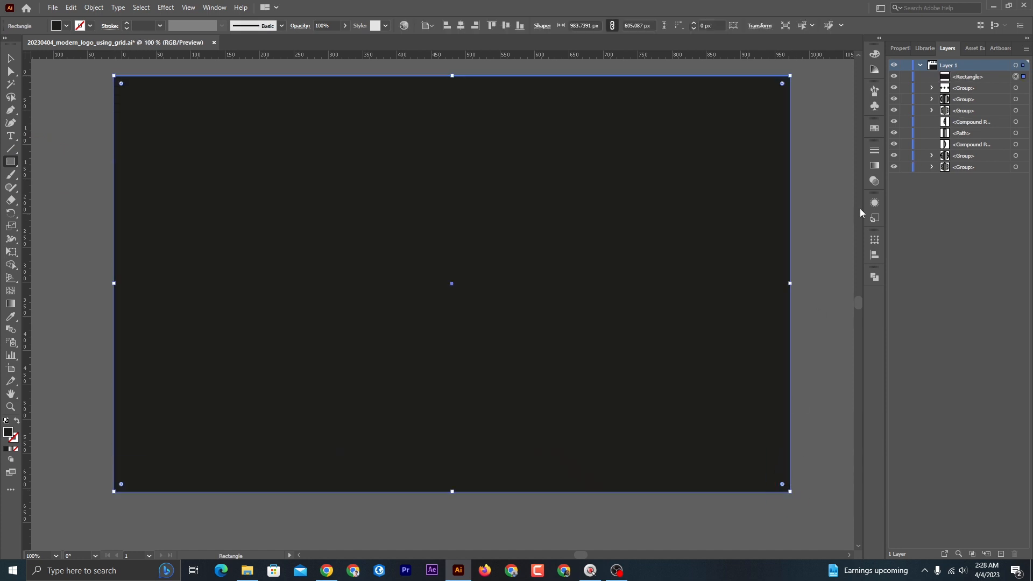
click(875, 71)
click(874, 128)
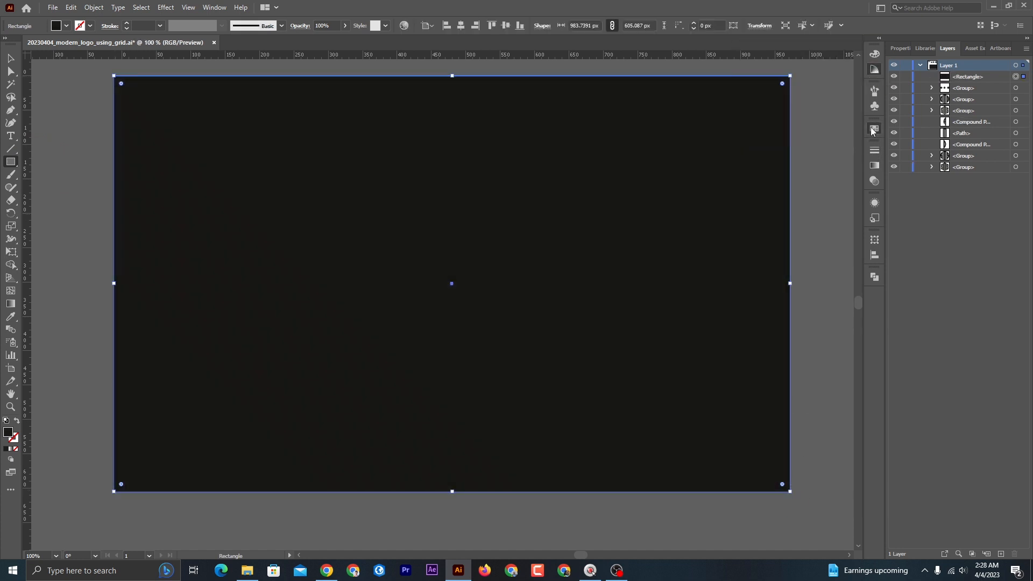
click(823, 165)
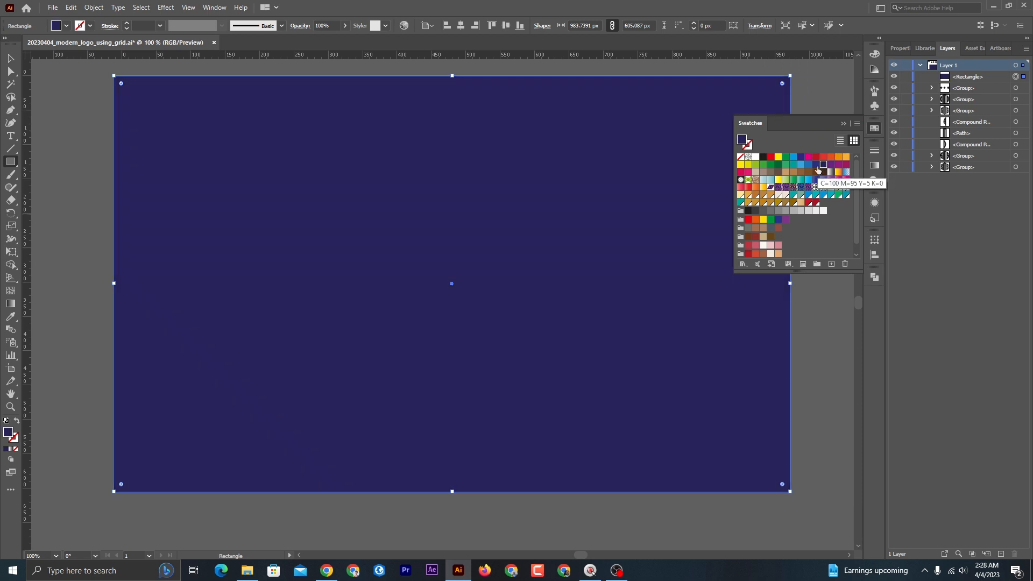
click(816, 164)
click(823, 165)
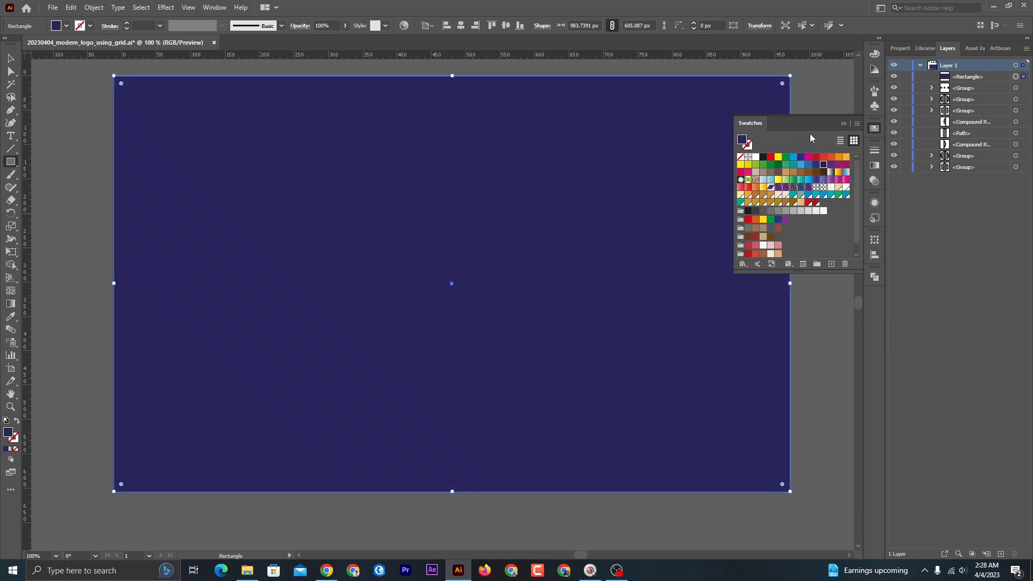
click(875, 70)
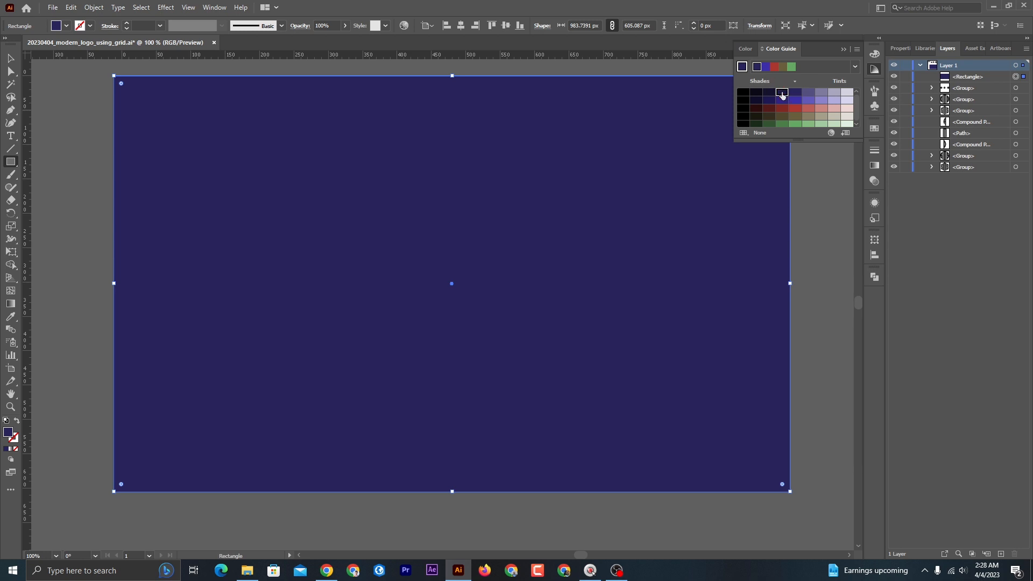
click(782, 93)
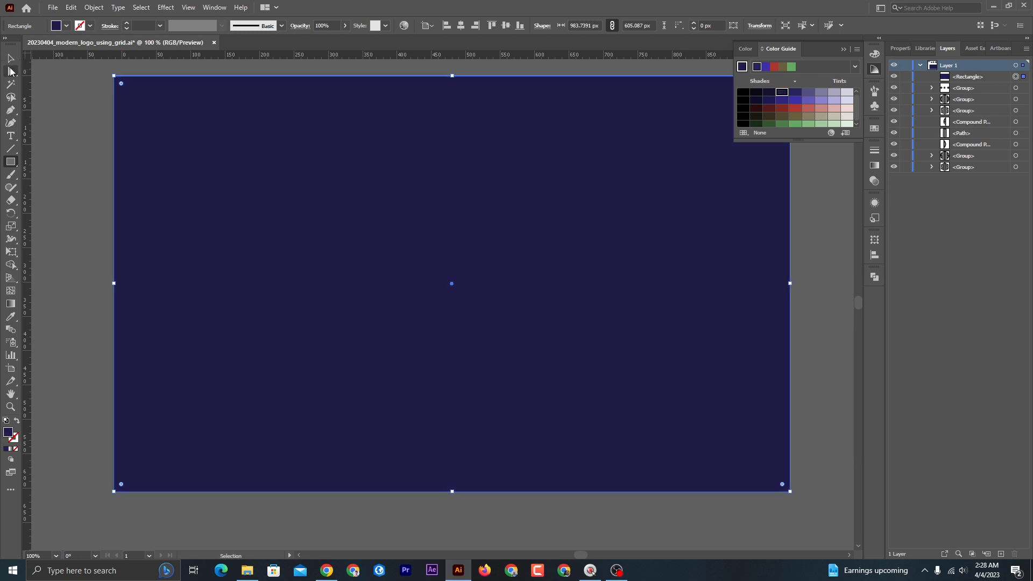
click(843, 49)
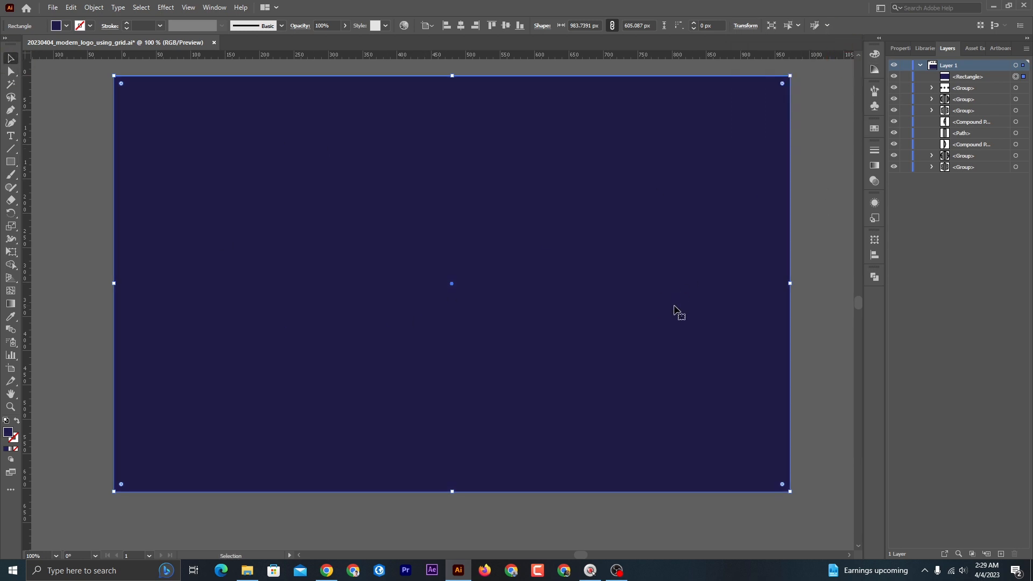
Send the navy background rectangle behind the logos and lock it.
key(ctrl+shift+bracketleft)
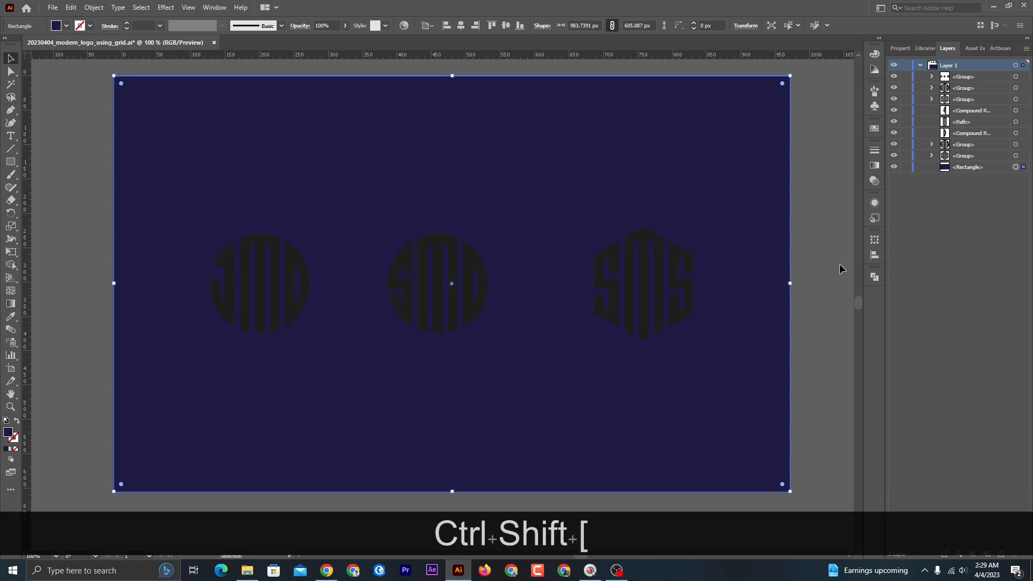
key(ctrl+2)
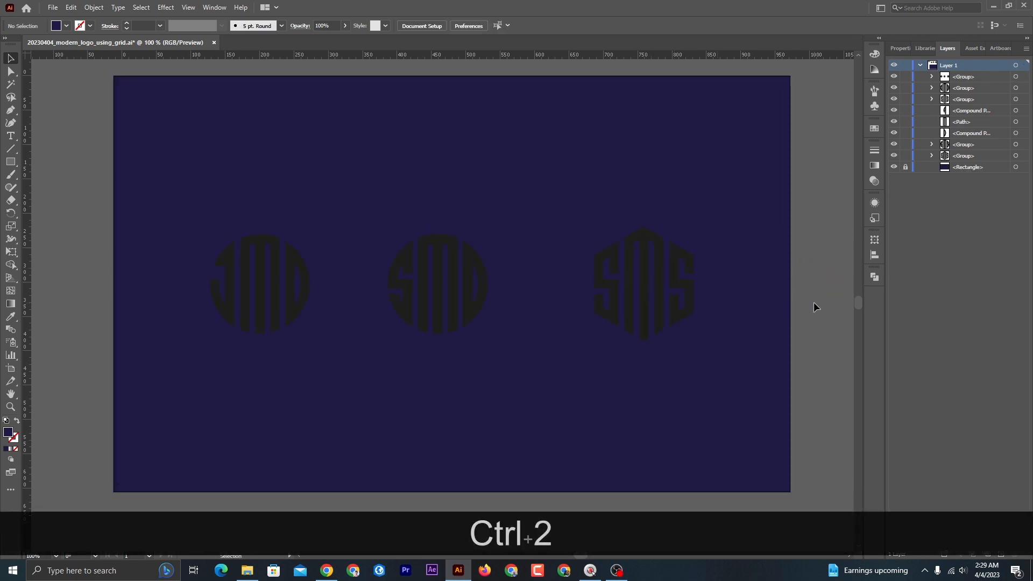
Fill the grouped logos with a golden-yellow swatch and save the document.
click(669, 276)
click(874, 129)
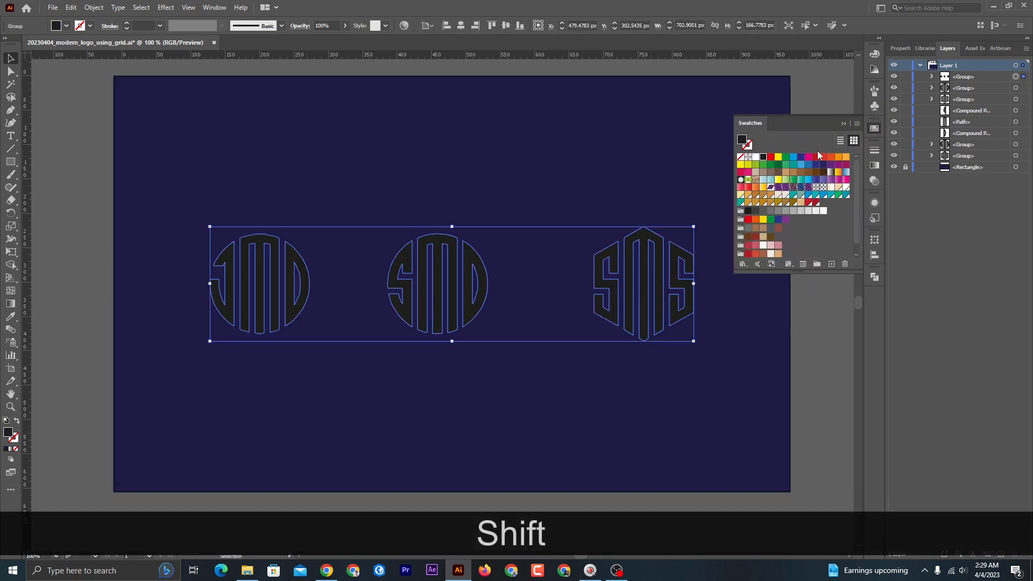
click(748, 203)
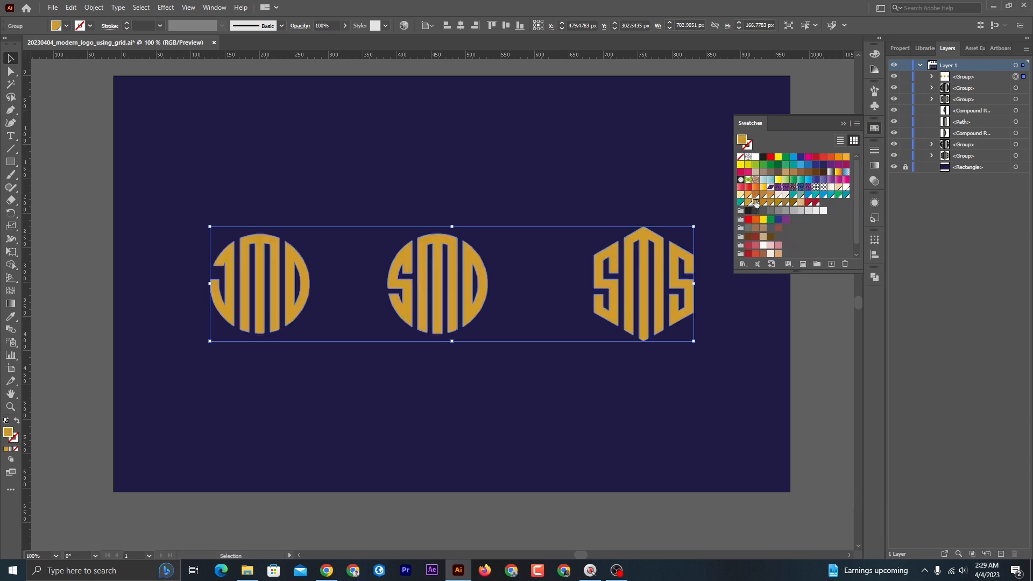
click(810, 308)
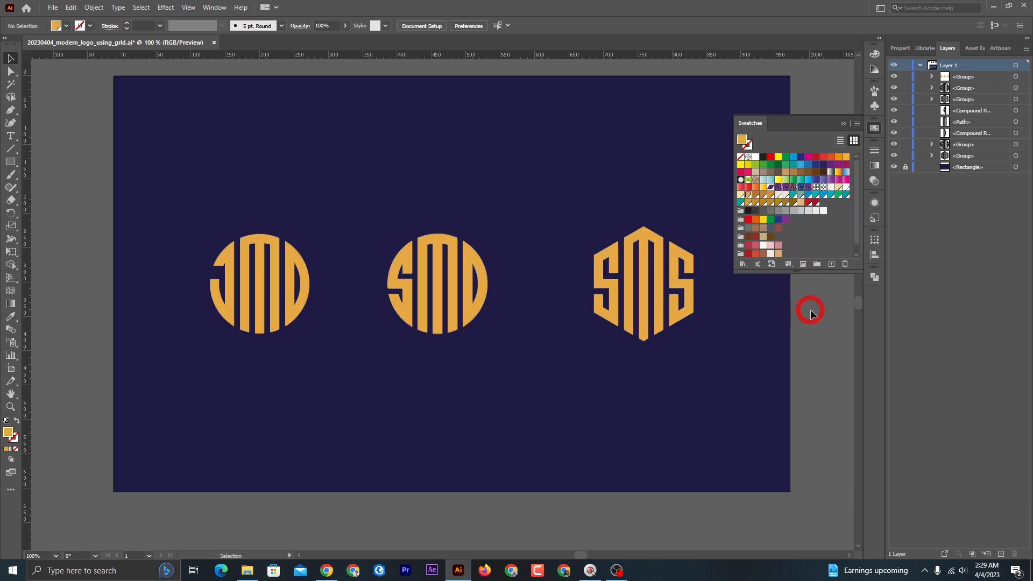
key(ctrl+s)
alt+scroll(648, 218, up, 2)
ctrl+scroll(645, 219, left, 2)
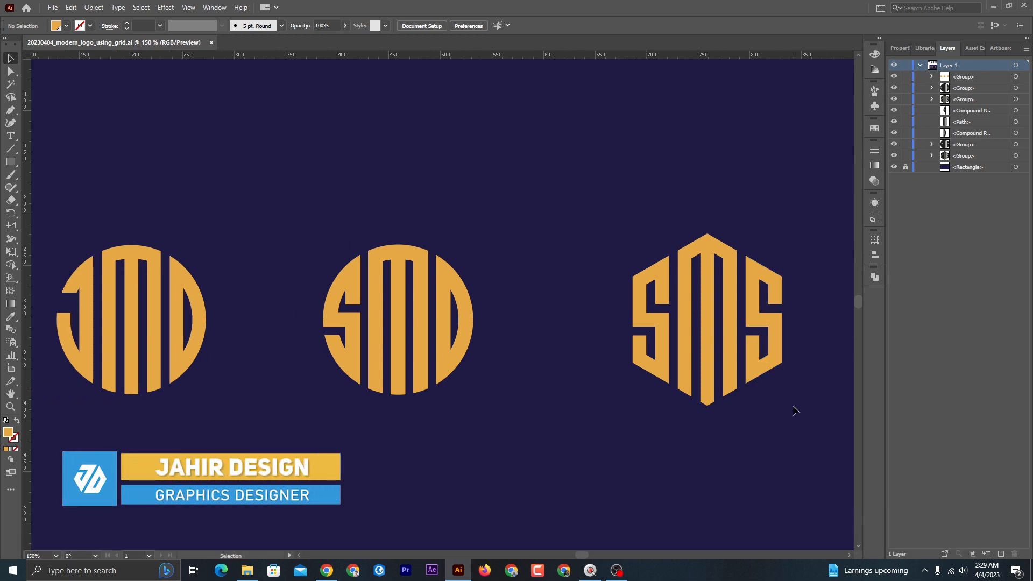
scroll(789, 406, down, 3)
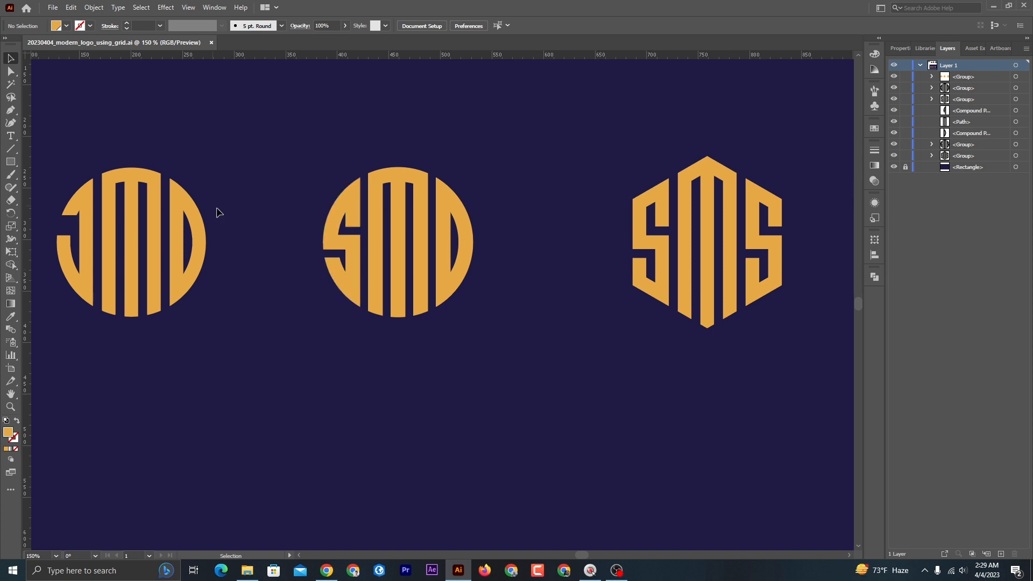
alt+scroll(219, 213, down, 2)
ctrl+scroll(221, 211, left, 3)
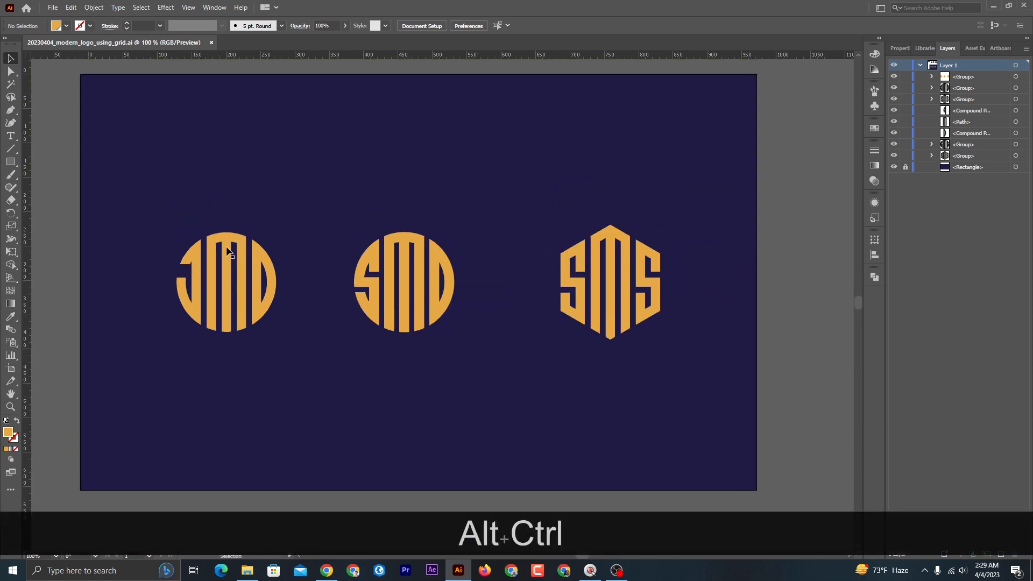
Move the logo group straight up about 103 px and add the text "JMD" below the JMD logo.
drag(227, 251, 227, 181)
click(10, 135)
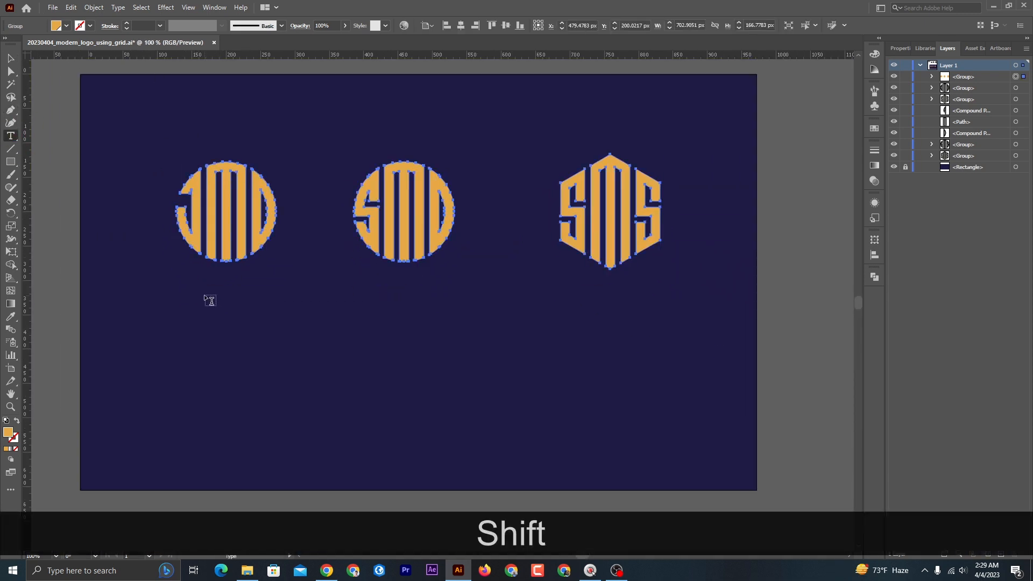
click(202, 317)
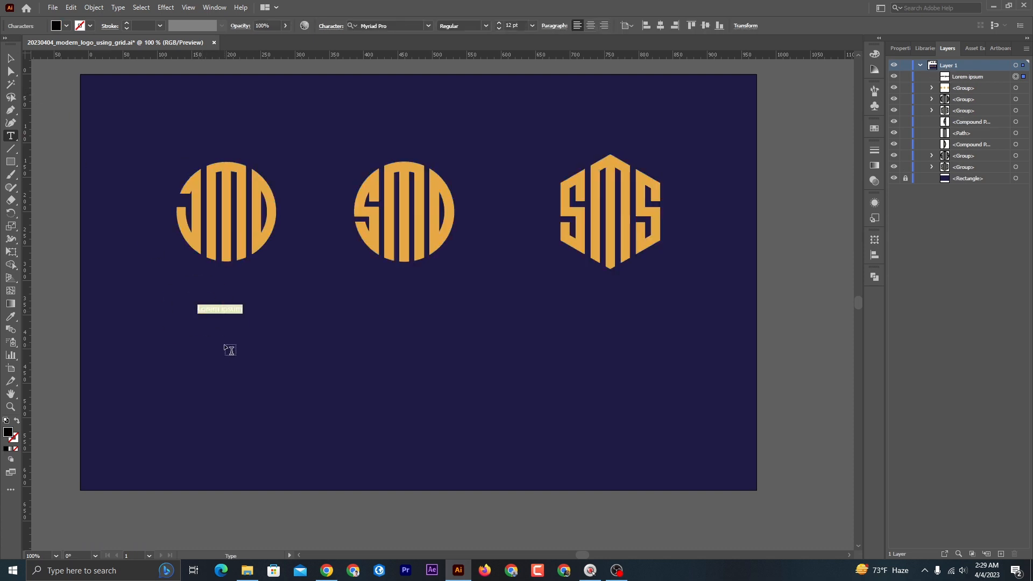
text(J)
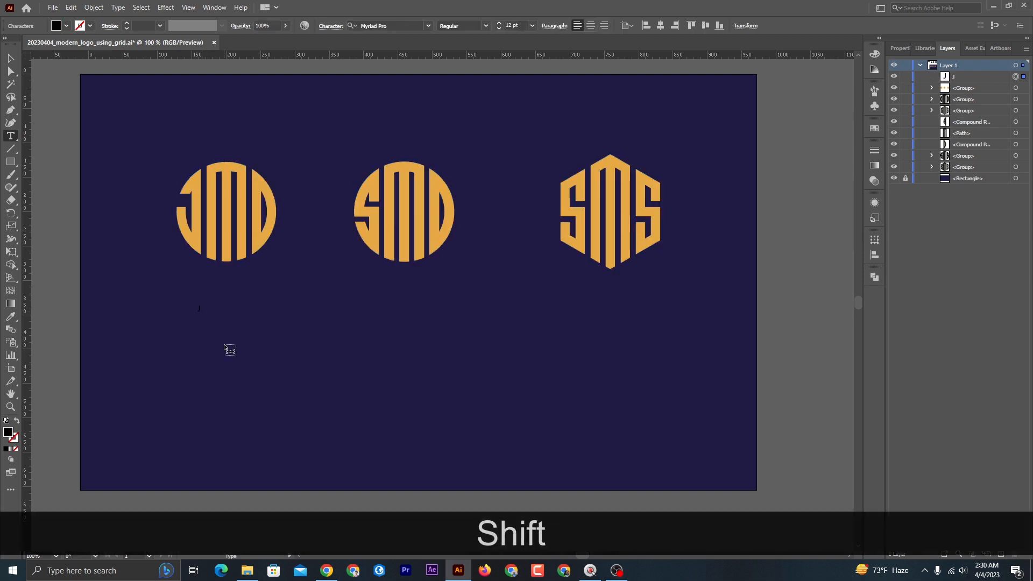
text(MD)
click(11, 57)
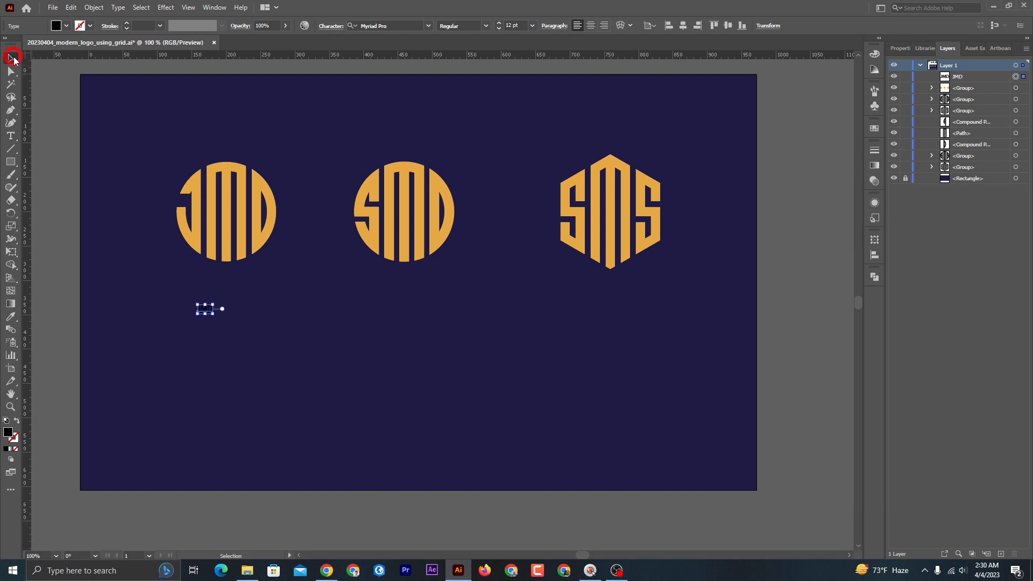
Set the JMD caption in Roboto Bold at about 60 pt and place it just beneath the JMD logo.
drag(213, 314, 277, 318)
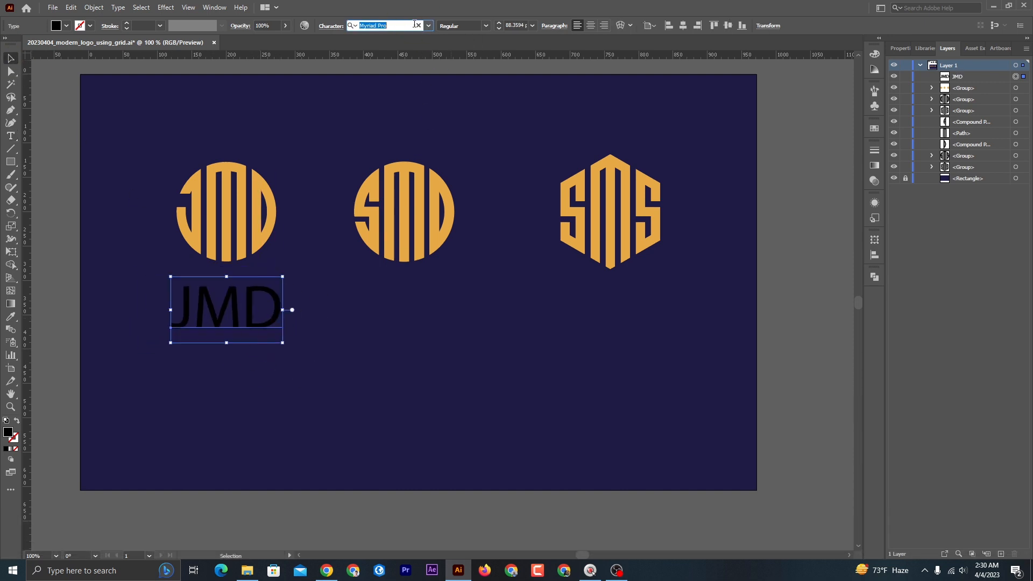
text(roboto)
key(Return)
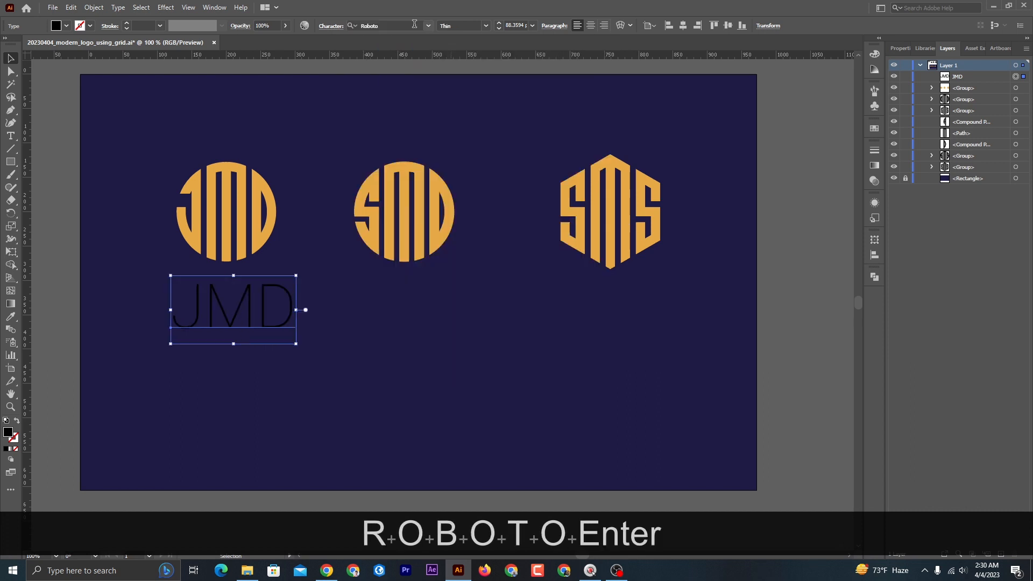
click(475, 25)
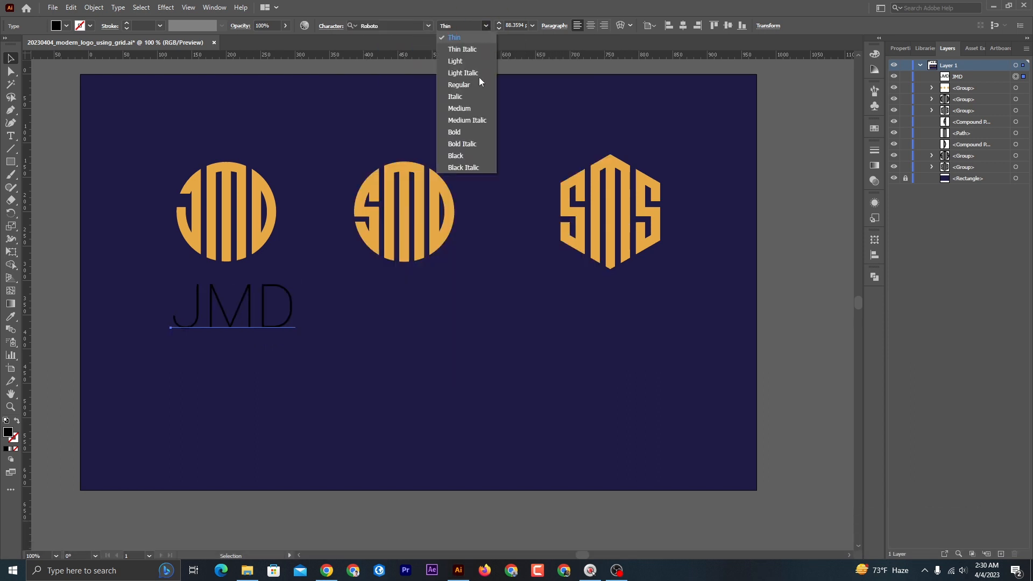
click(465, 133)
drag(285, 322, 246, 310)
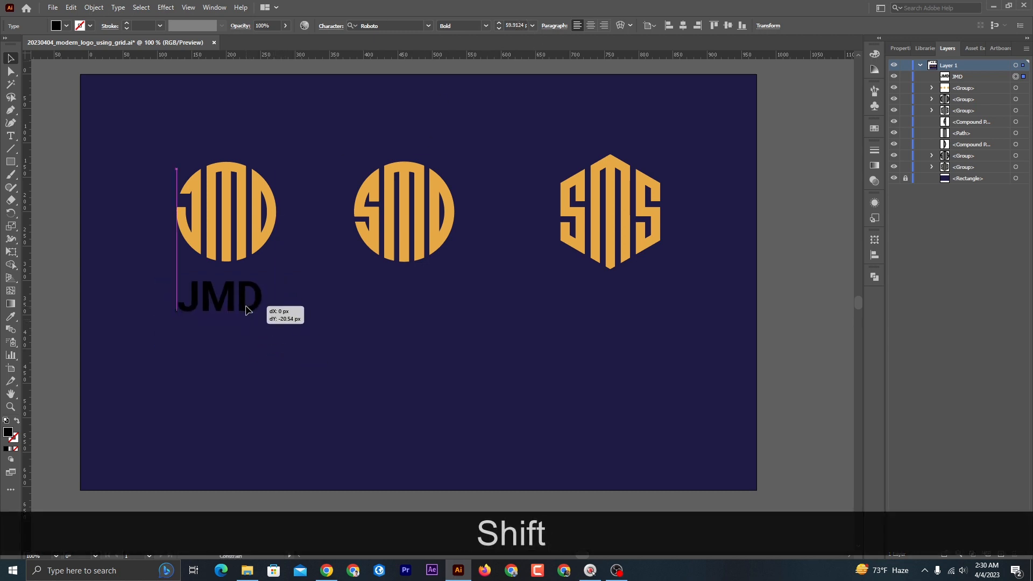
Fill the JMD caption with white.
click(873, 129)
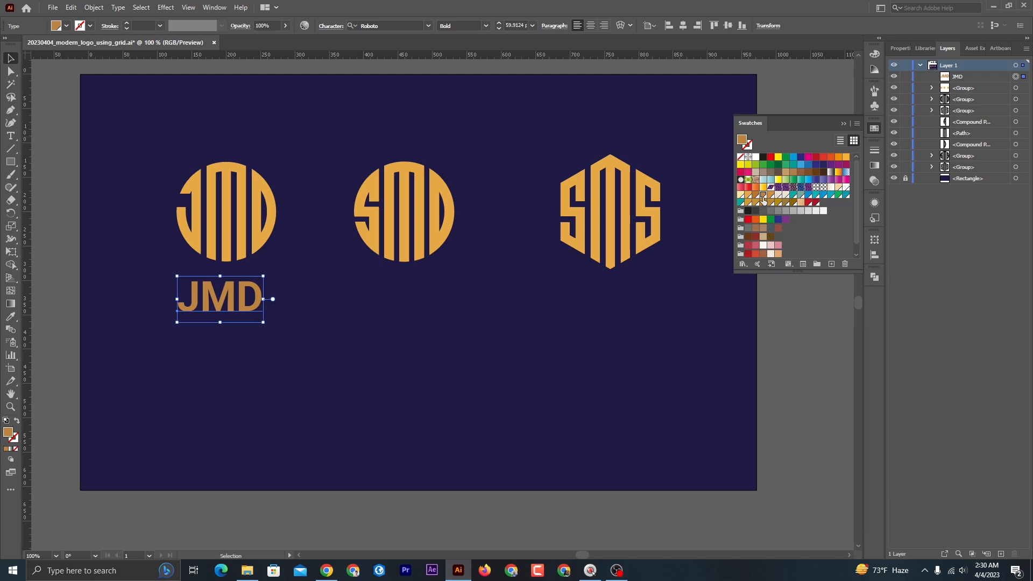
click(843, 125)
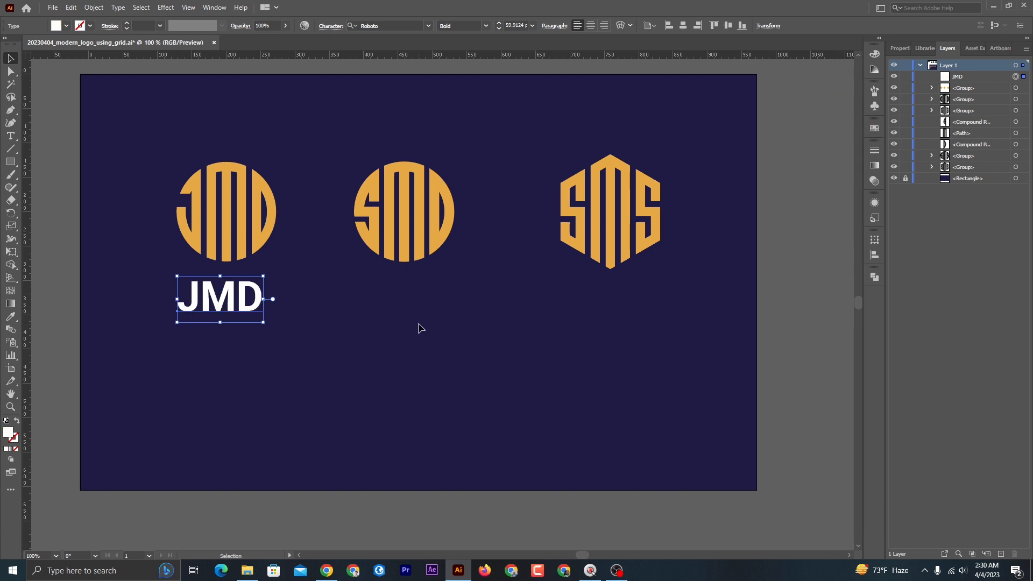
Duplicate the JMD caption beneath the second circular logo and change the copy's text to "SMD".
drag(261, 309, 437, 299)
double_click(416, 305)
key(Left)
key(Left)
key(Right)
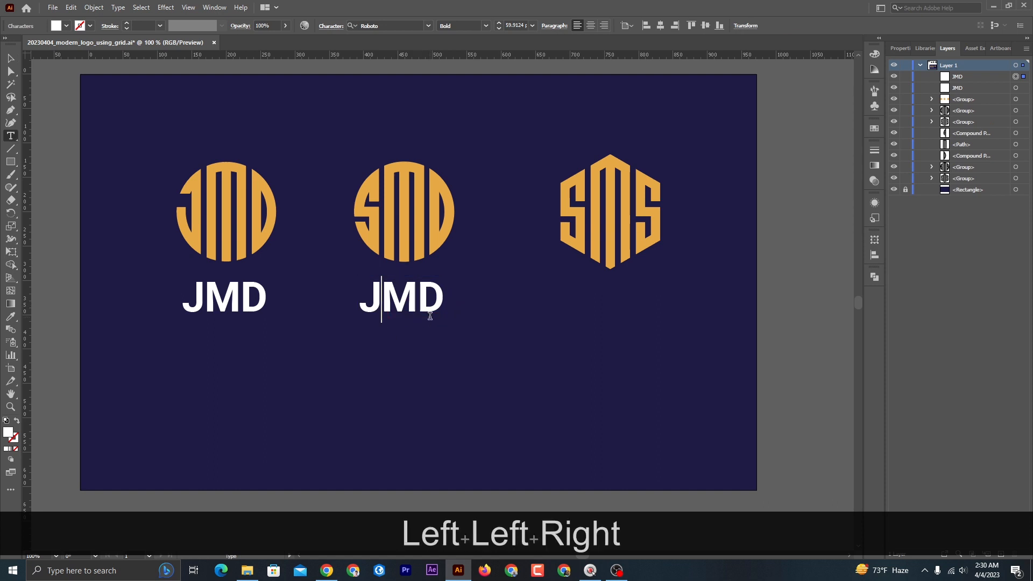
key(BackSpace)
text(S)
click(9, 58)
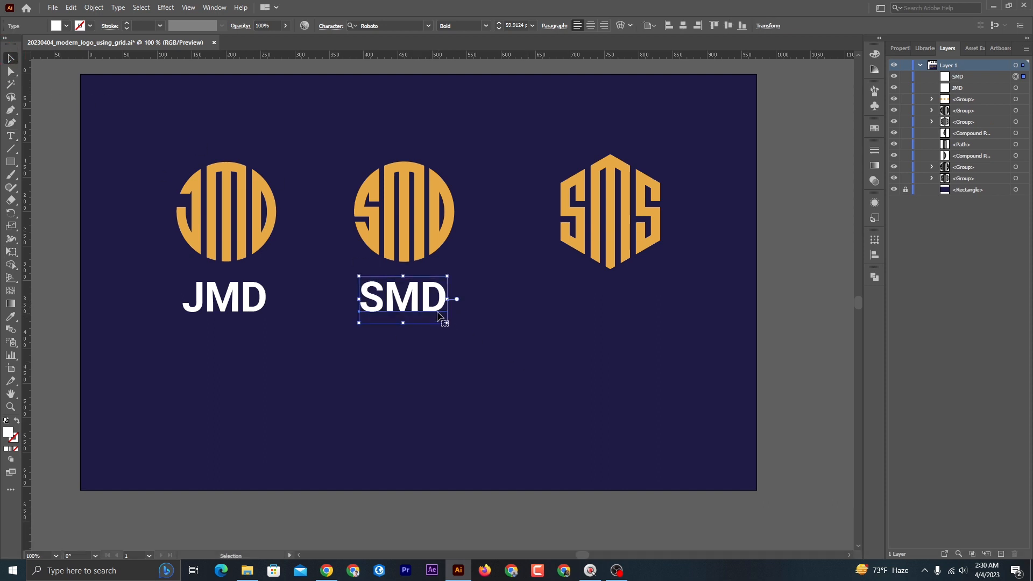
Duplicate the SMD caption beneath the hexagonal logo and change the copy's text to "SMS".
drag(420, 305, 645, 306)
double_click(645, 306)
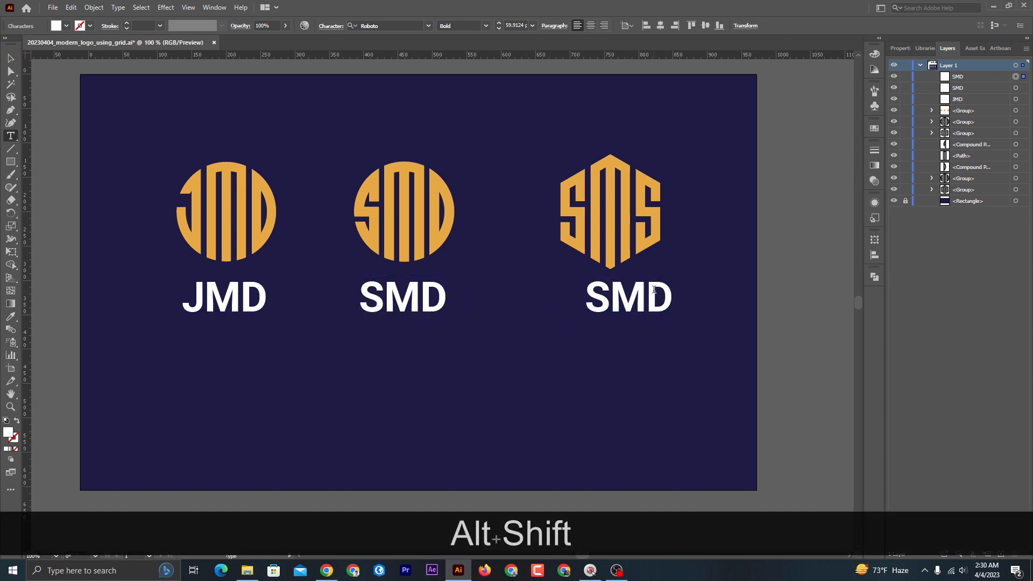
key(Left)
key(Left)
key(Right)
key(Right)
key(Right)
key(BackSpace)
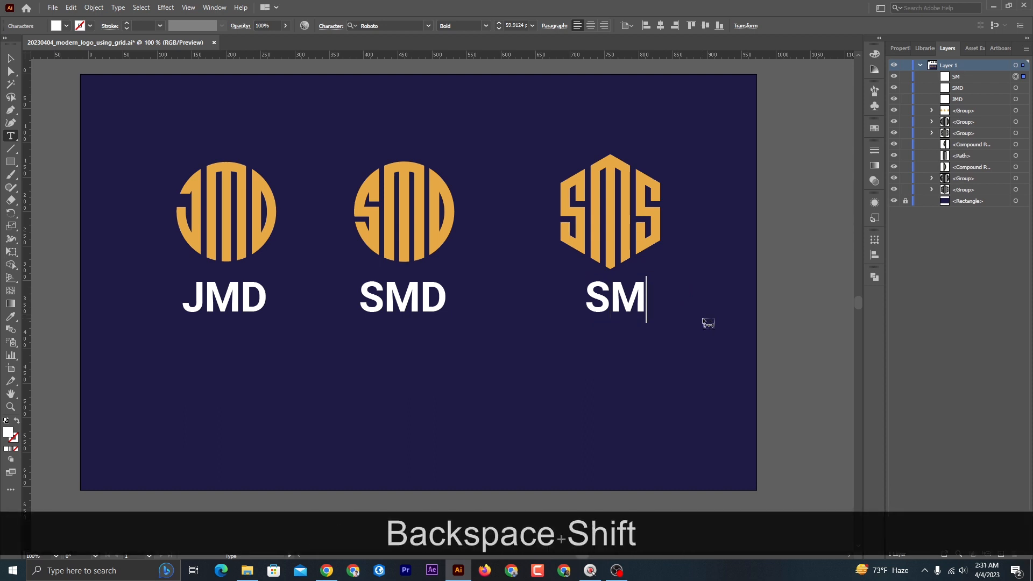
text(S)
key(Escape)
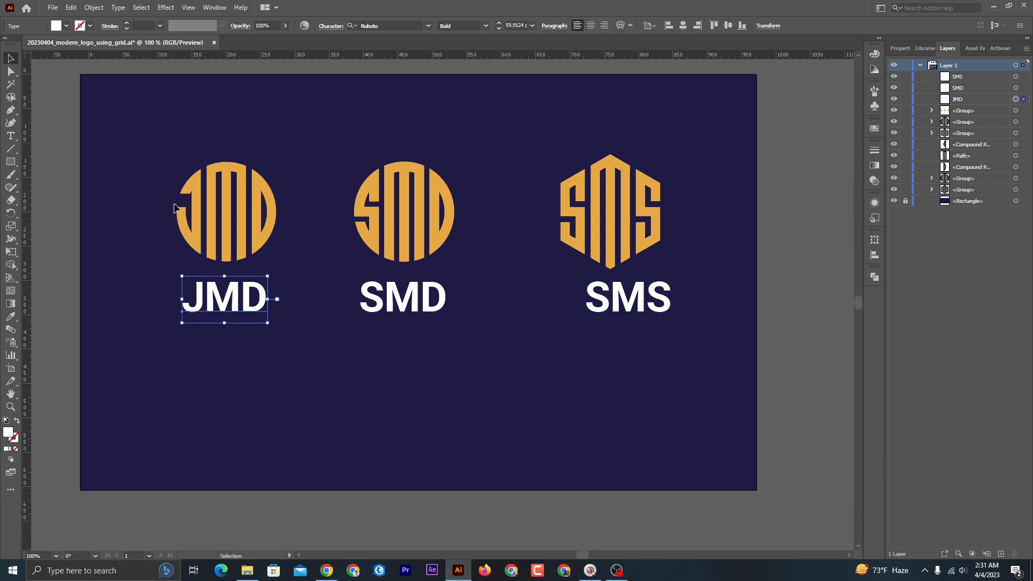
Shift the JMD caption left to its logo's left edge and nudge the SMD and SMS captions slightly right.
click(223, 202)
click(238, 305)
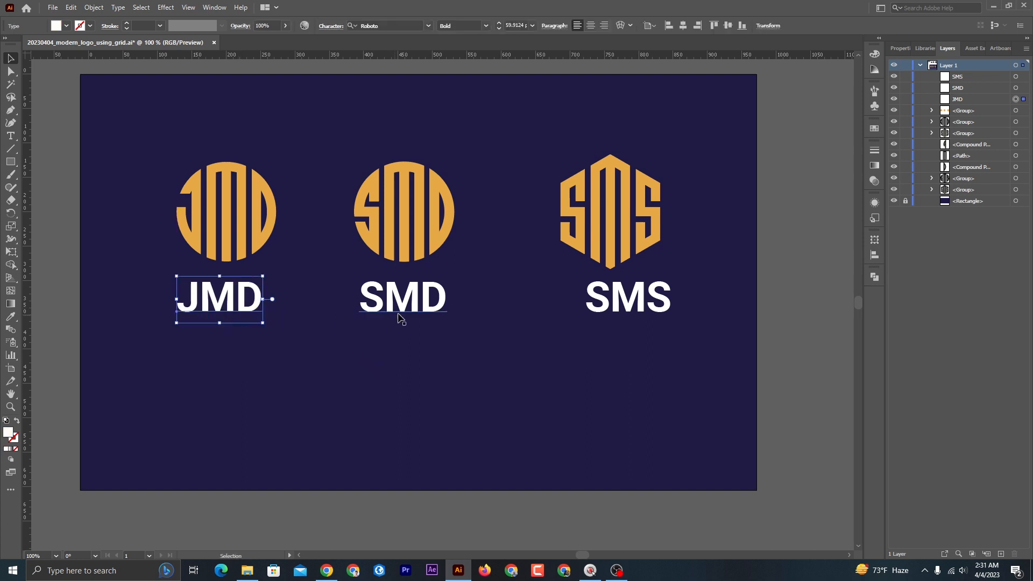
click(419, 305)
click(641, 297)
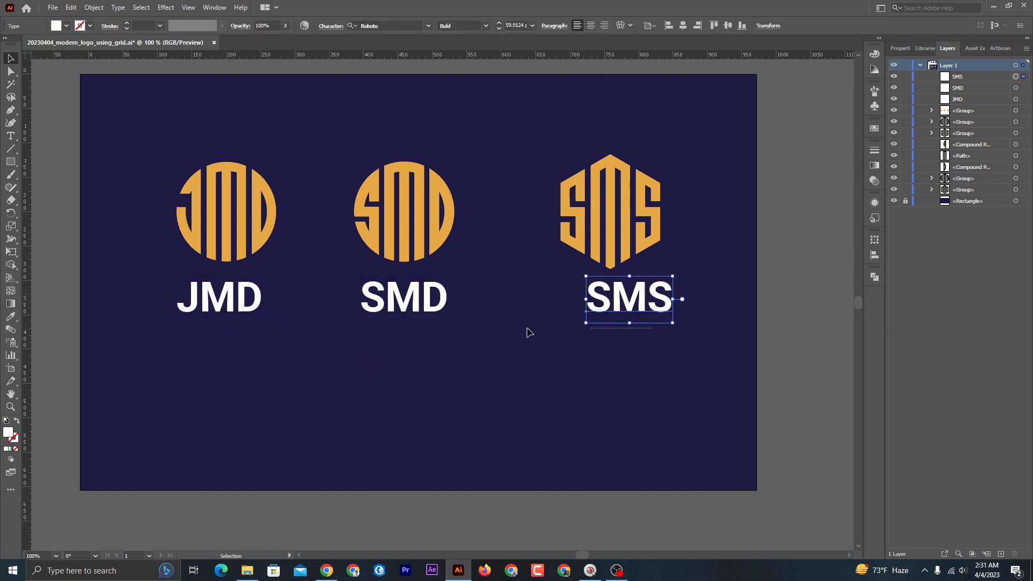
Place all three captions in one row about 20 px below the artboard's vertical centre and save the document.
drag(526, 329, 145, 292)
click(706, 25)
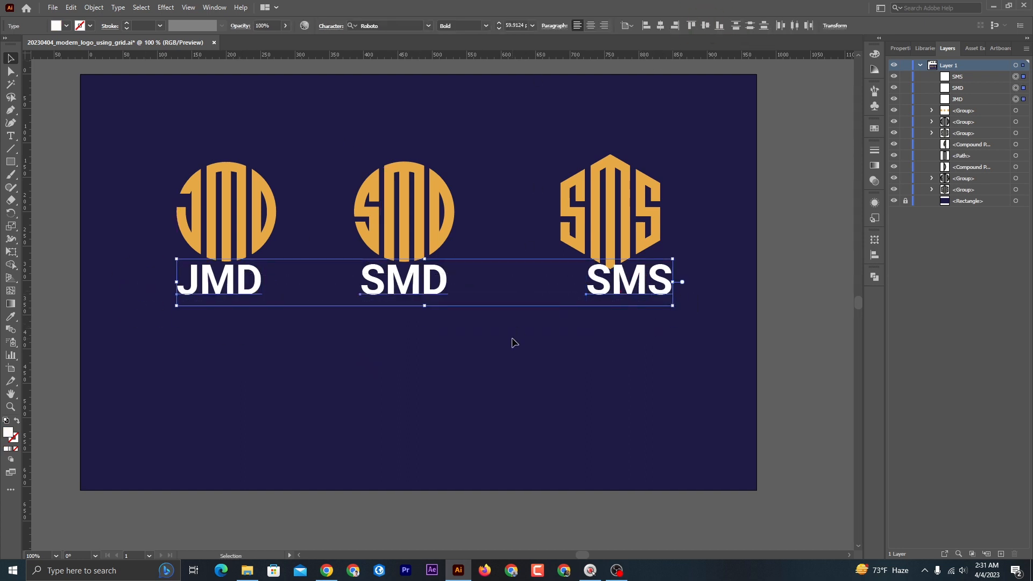
key(shift+Down)
key(shift+Down)
click(509, 387)
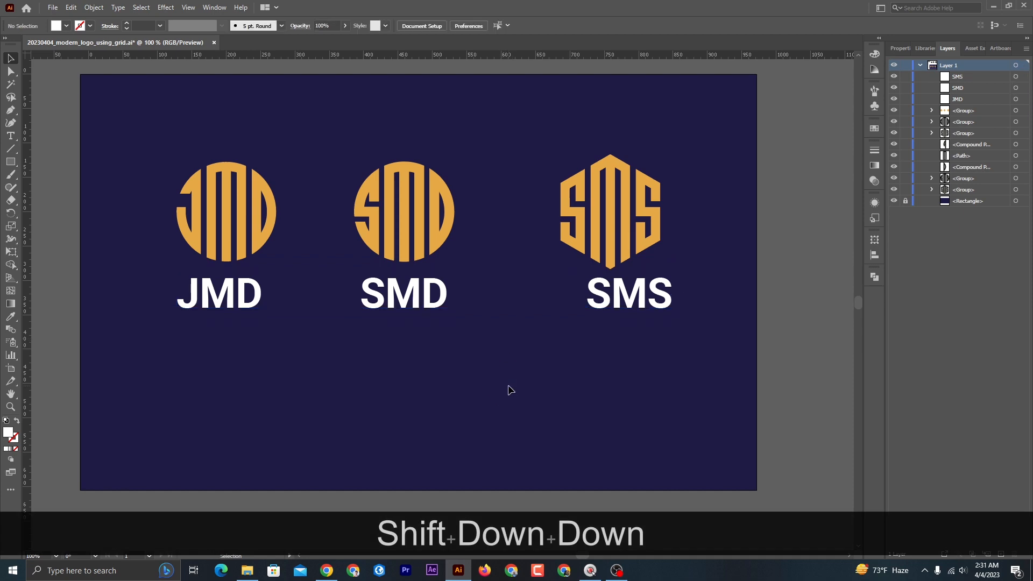
key(ctrl+s)
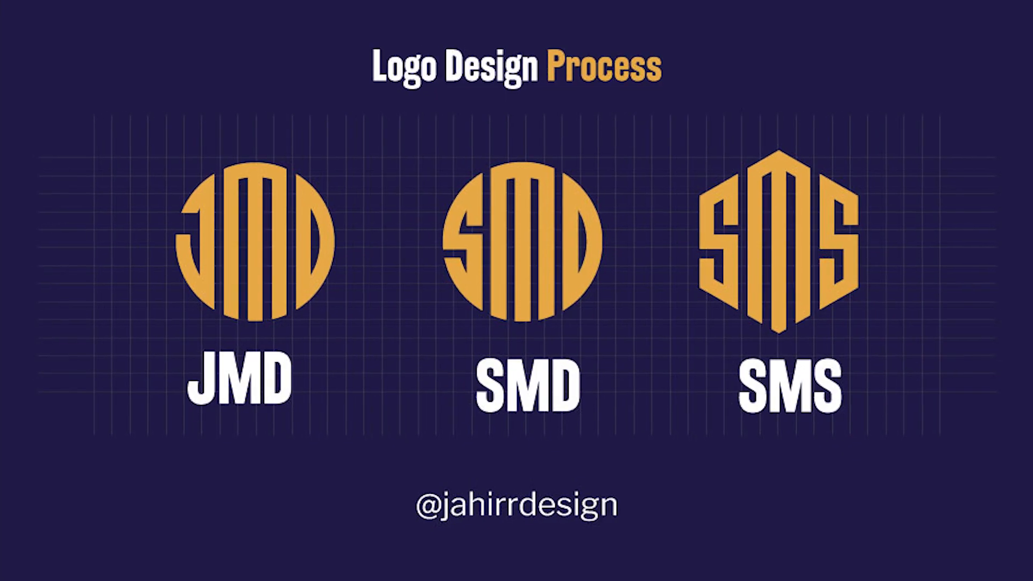